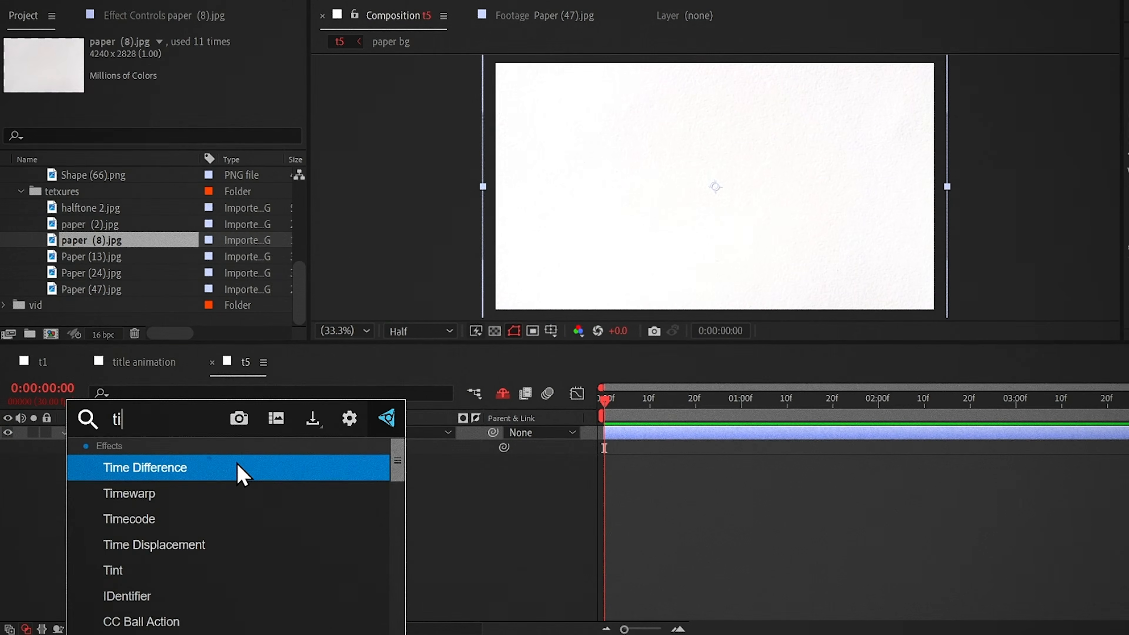
Step: Apply the Tint and Invert effects to the paper (8).jpg layer
key(Return)
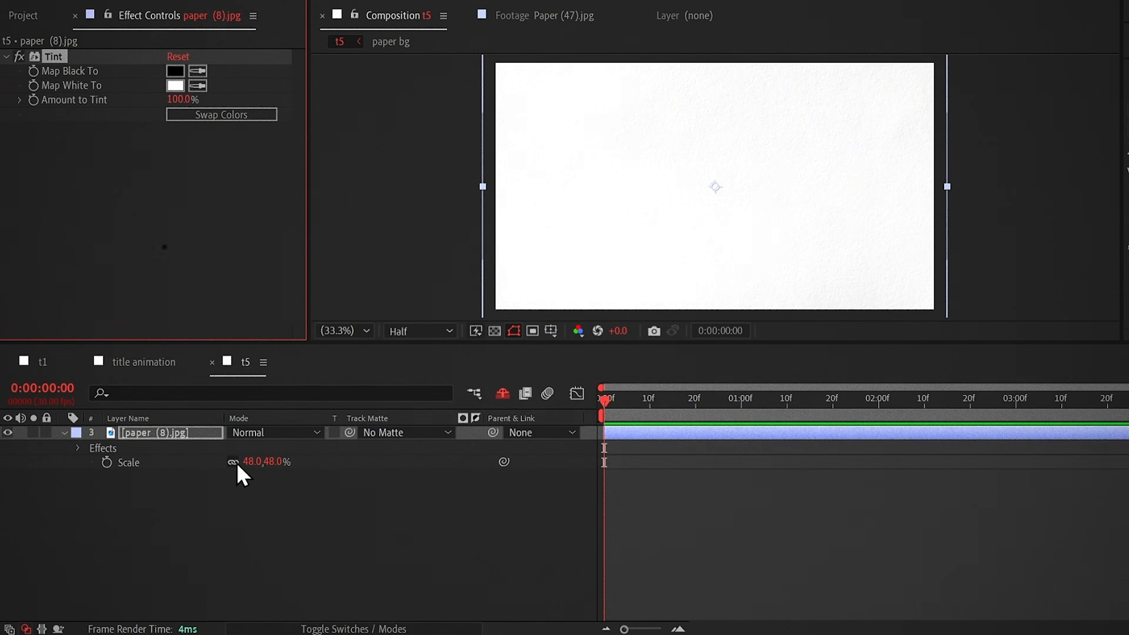
key(ctrl+space)
text(inver)
key(Return)
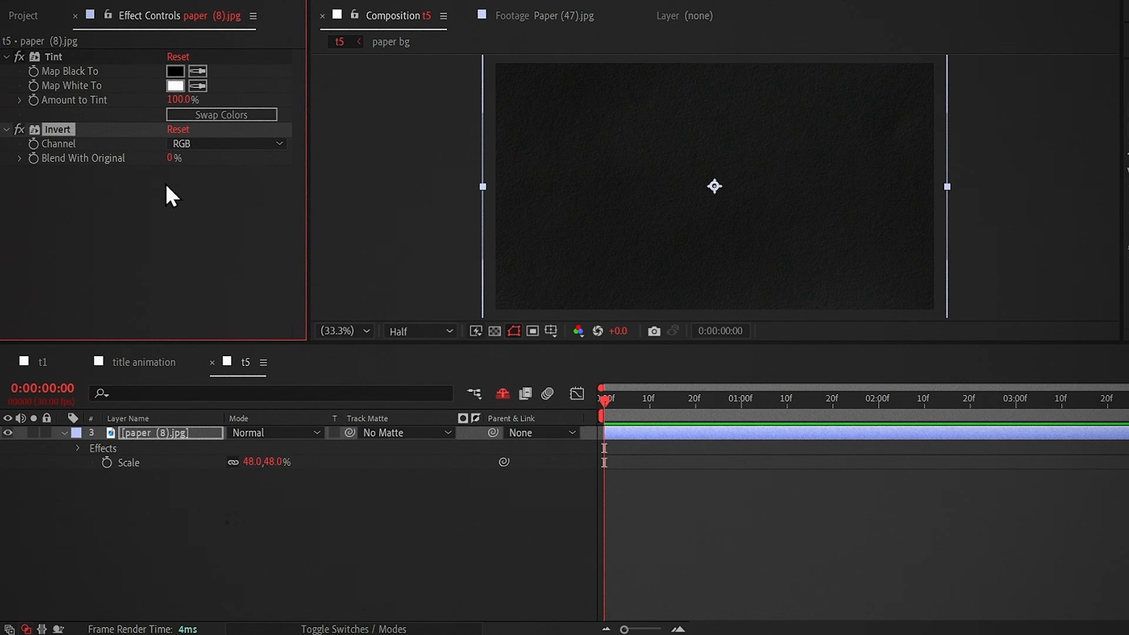
Step: Add halftone 2.jpg above the paper layer, scale it to 47% and set its blend mode to Silhouette Luma
click(25, 16)
click(85, 208)
drag(162, 423, 163, 432)
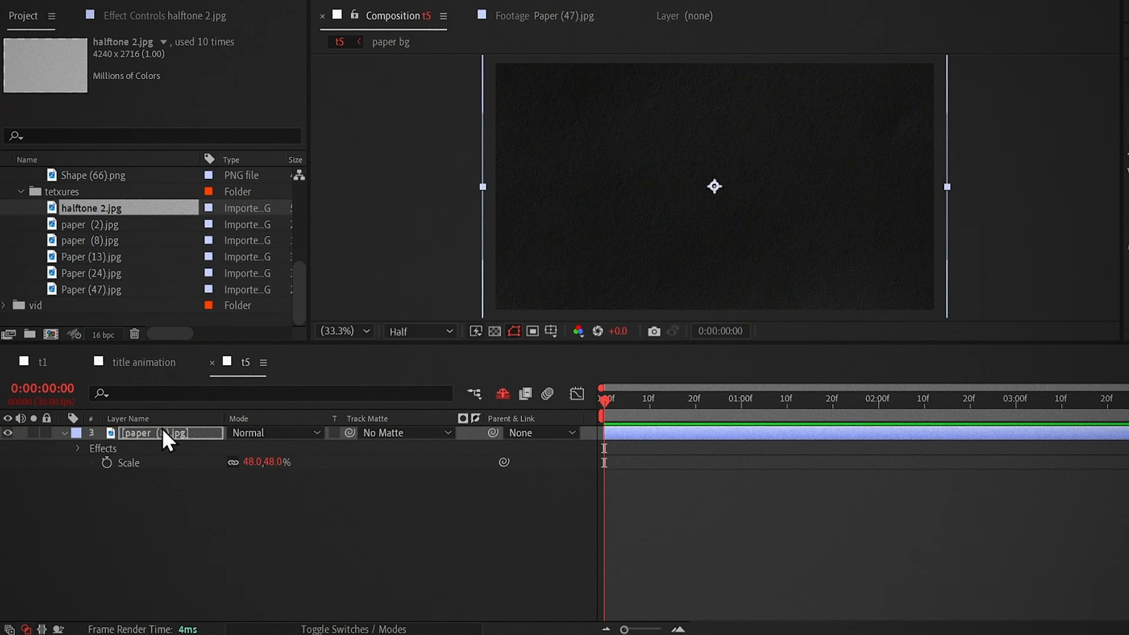
key(s)
drag(261, 448, 231, 463)
click(274, 433)
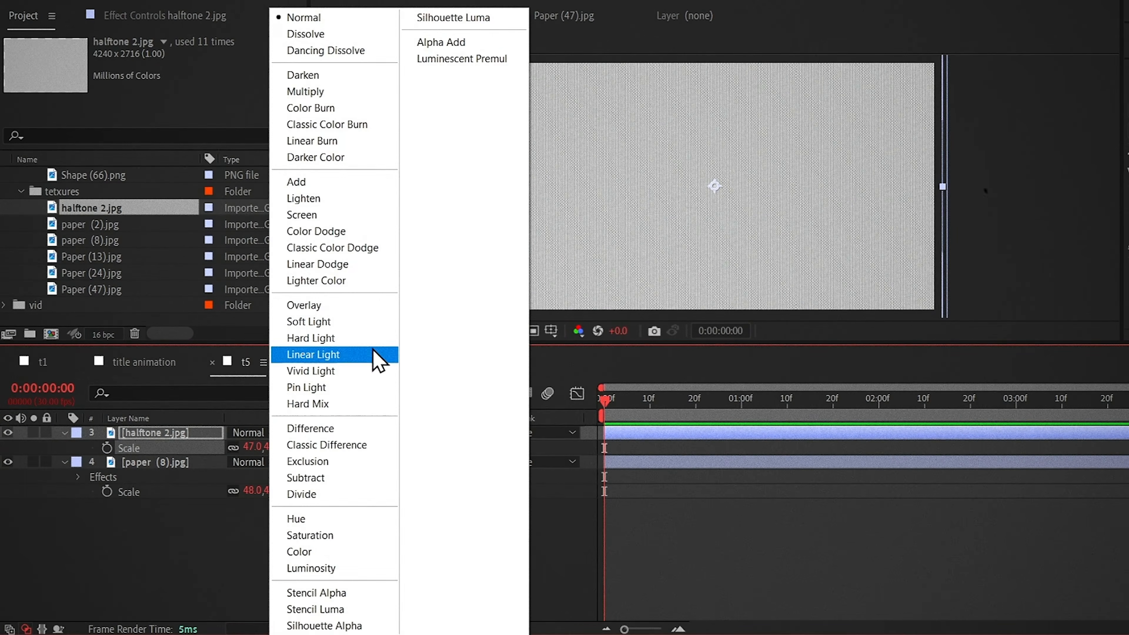
click(438, 16)
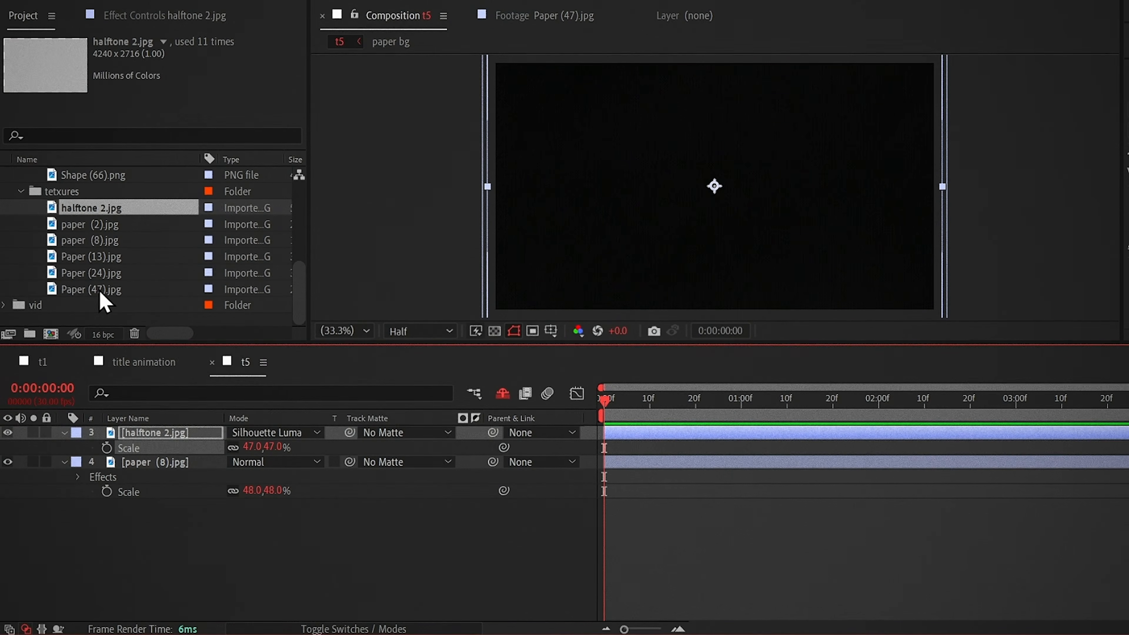
Step: Add Paper (47).jpg above the halftone layer, scale it to 49% and set its blend mode to Screen
click(93, 290)
drag(169, 433, 186, 432)
key(s)
drag(260, 448, 231, 448)
click(275, 433)
click(300, 216)
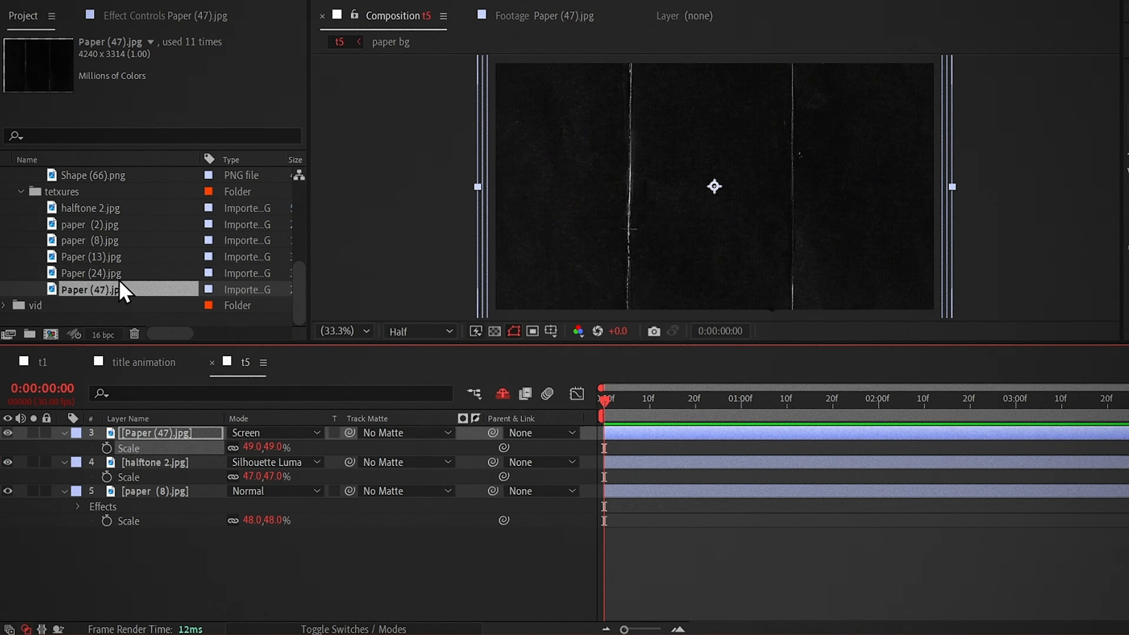
Step: Add Paper (13).jpg above the Paper (47) layer and set its blend mode to Screen
click(109, 263)
drag(169, 442, 171, 438)
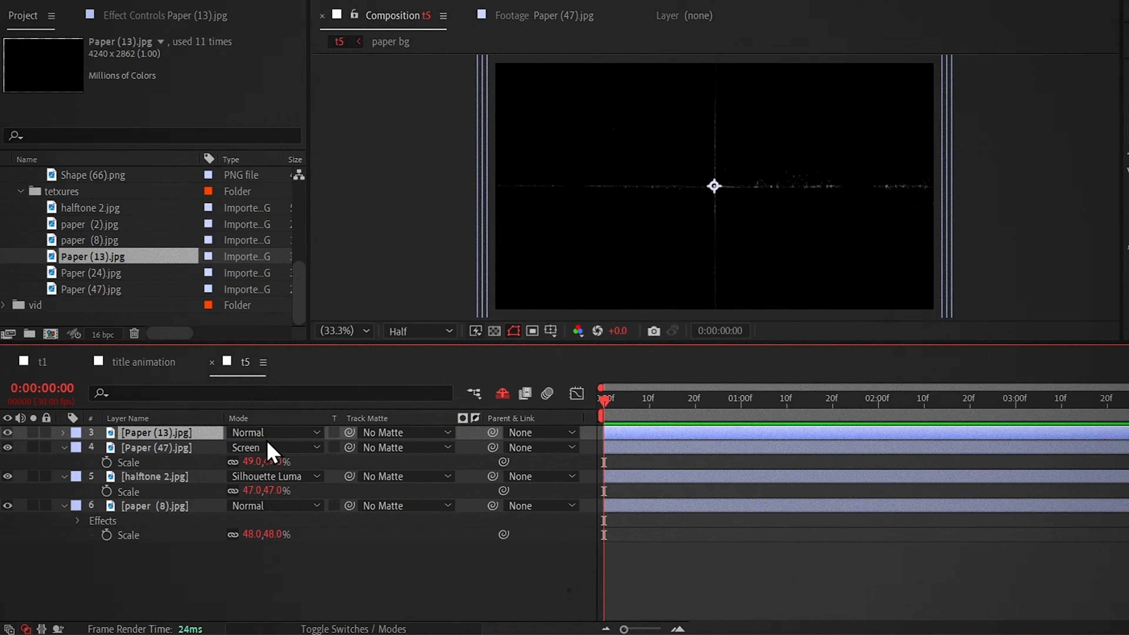
click(267, 432)
click(289, 219)
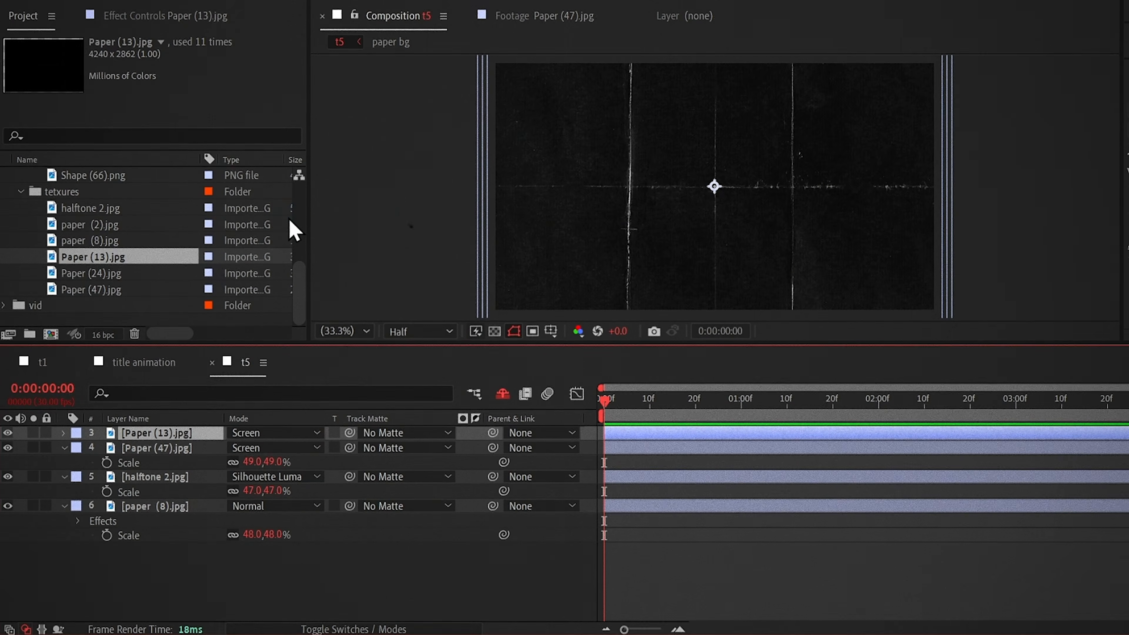
Step: Precompose the four texture layers into a composition named "paper"
key(ctrl+shift+c)
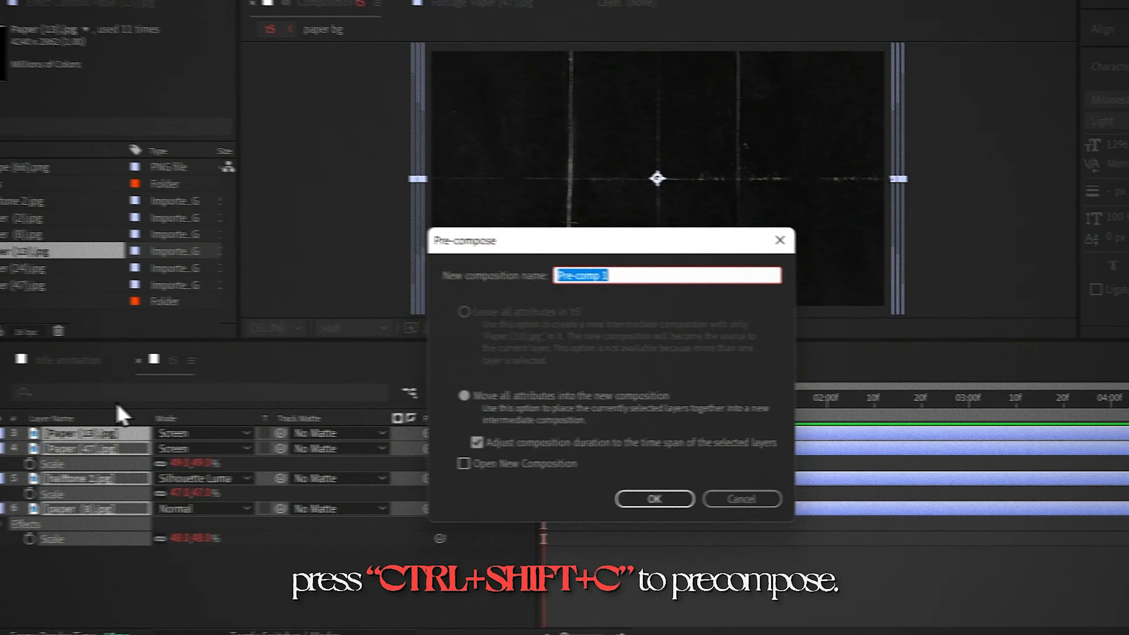
text(paper)
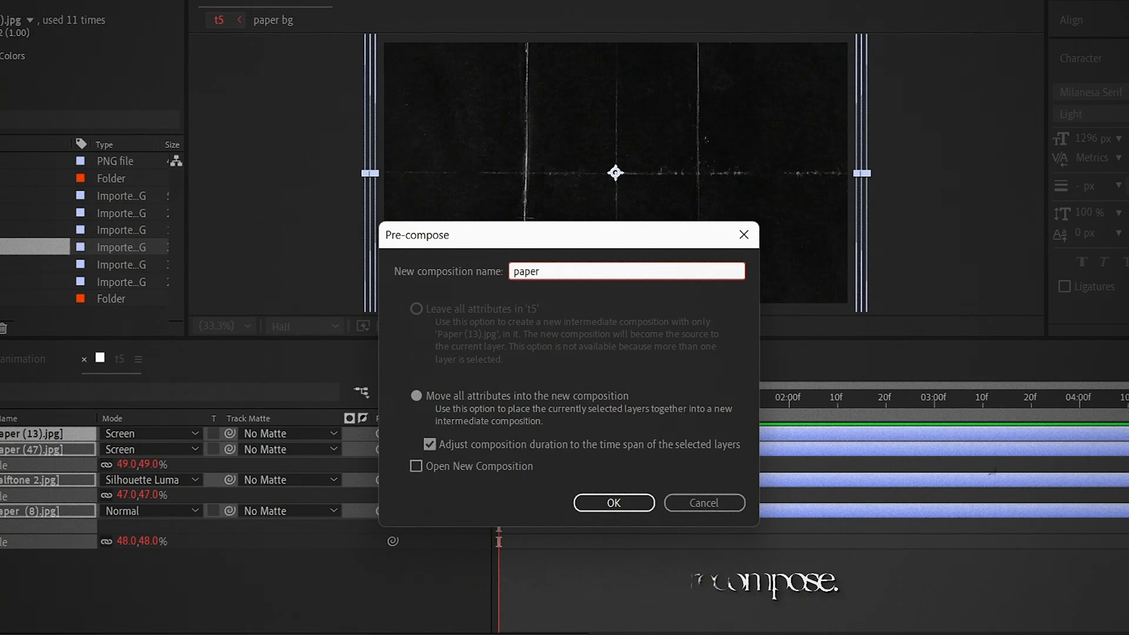
key(Return)
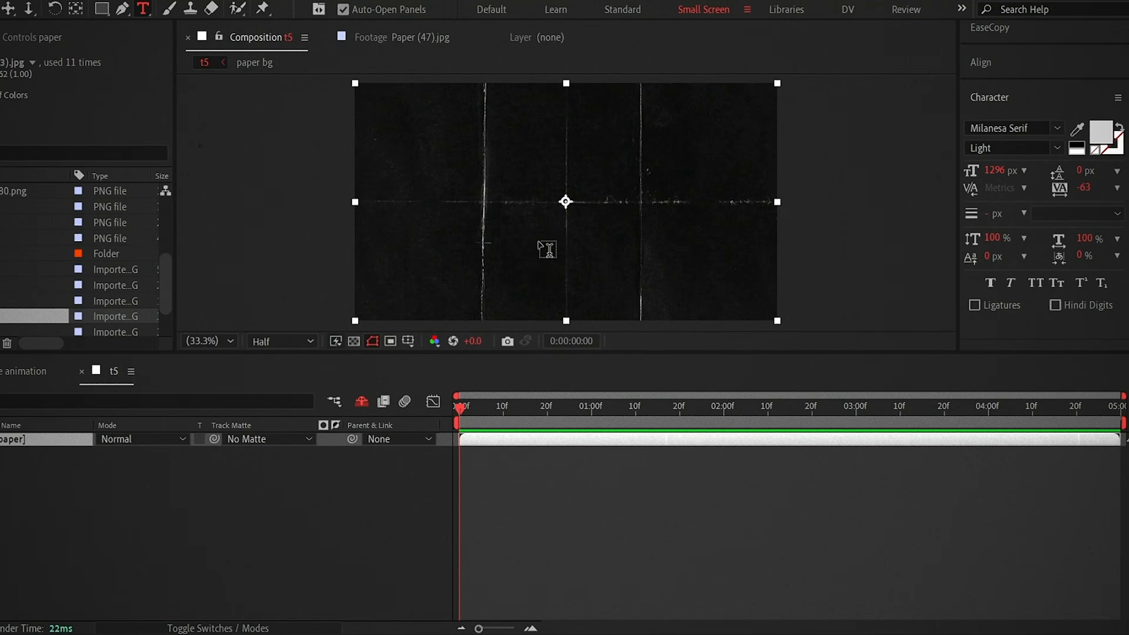
Step: Create a text layer reading "want this?" over the paper background and set its font size to 400 px
click(533, 235)
text(want this?)
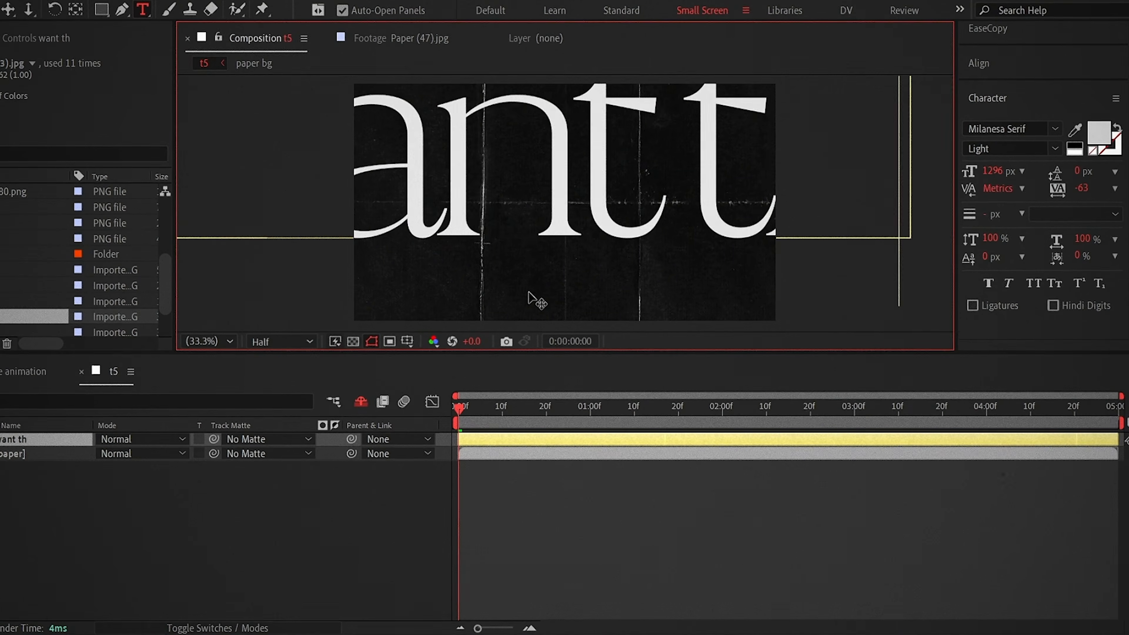
click(569, 440)
drag(996, 170, 991, 187)
Step: Set the text colour to light grey D7D7D7 and the tracking to -63
click(1096, 141)
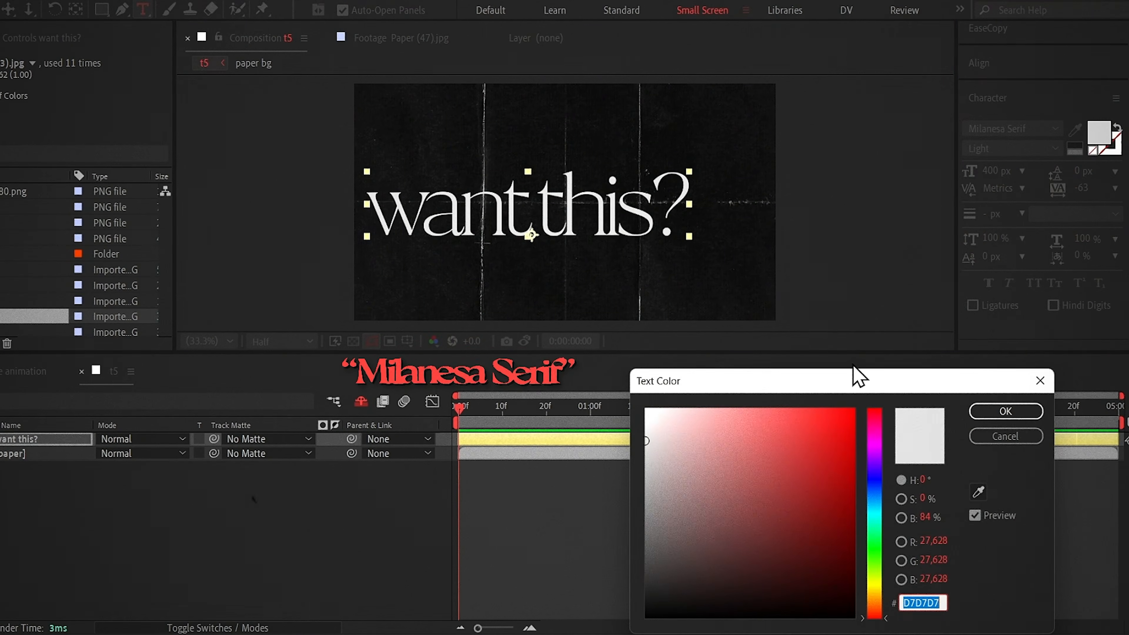
drag(649, 442, 640, 442)
click(971, 414)
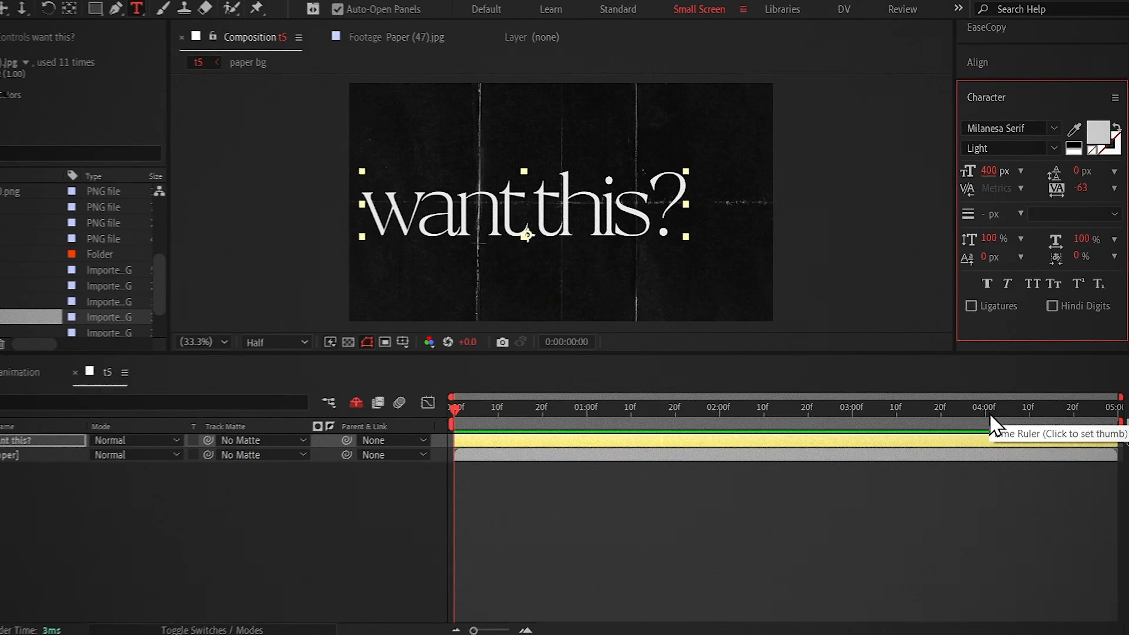
click(1095, 185)
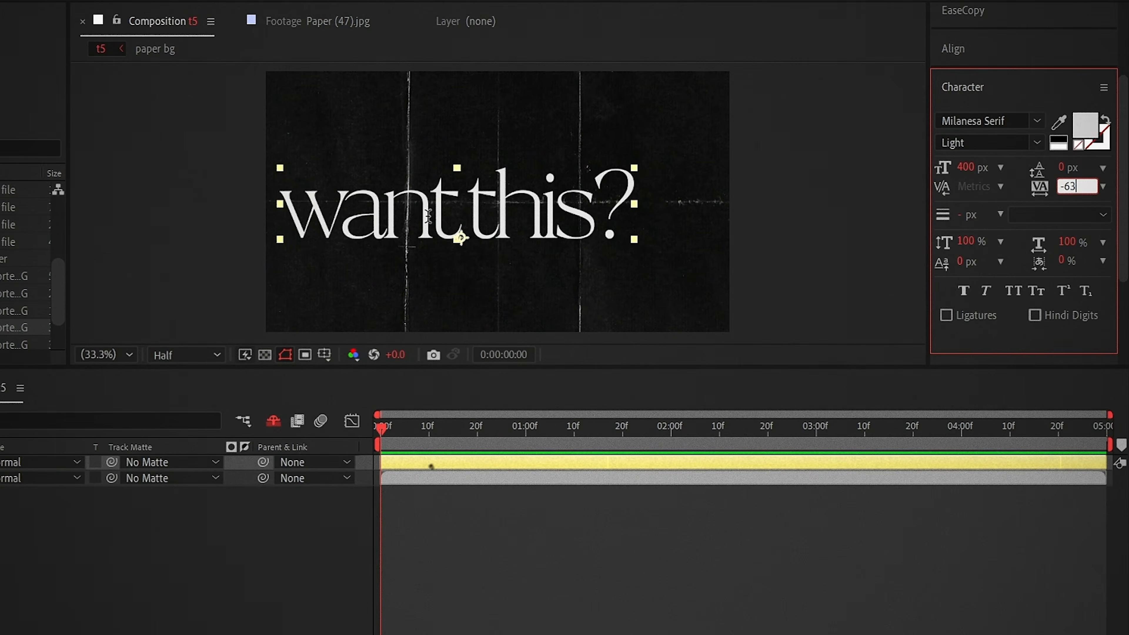
key(Return)
Step: Set the font size of "want" to 146 px and of "this?" to 210 px
click(976, 168)
text(1)
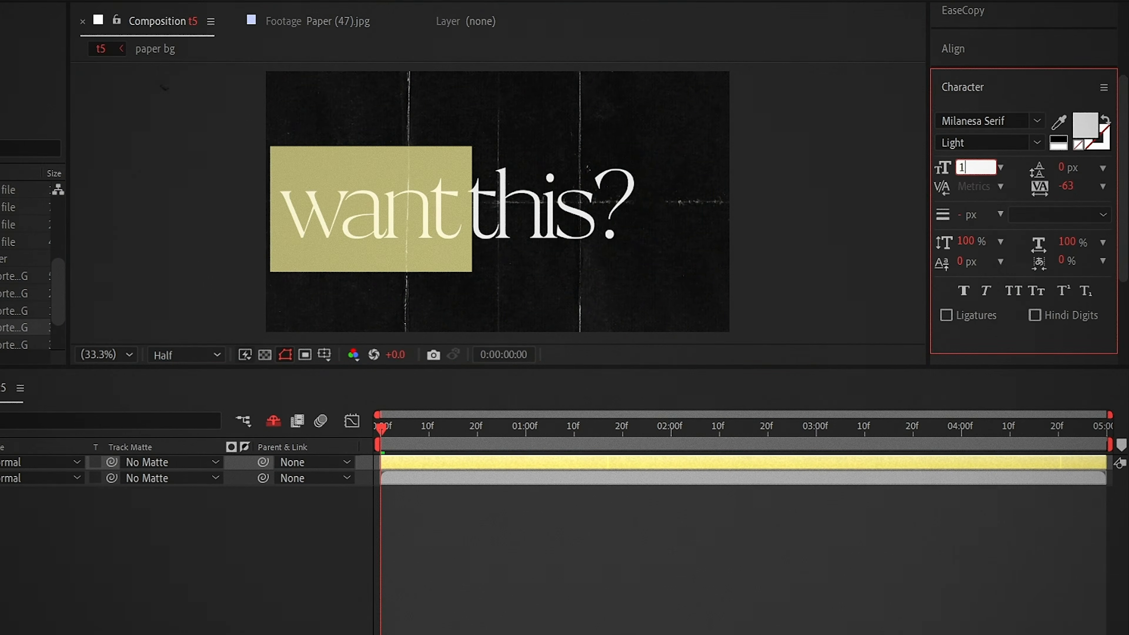
text(46)
key(Return)
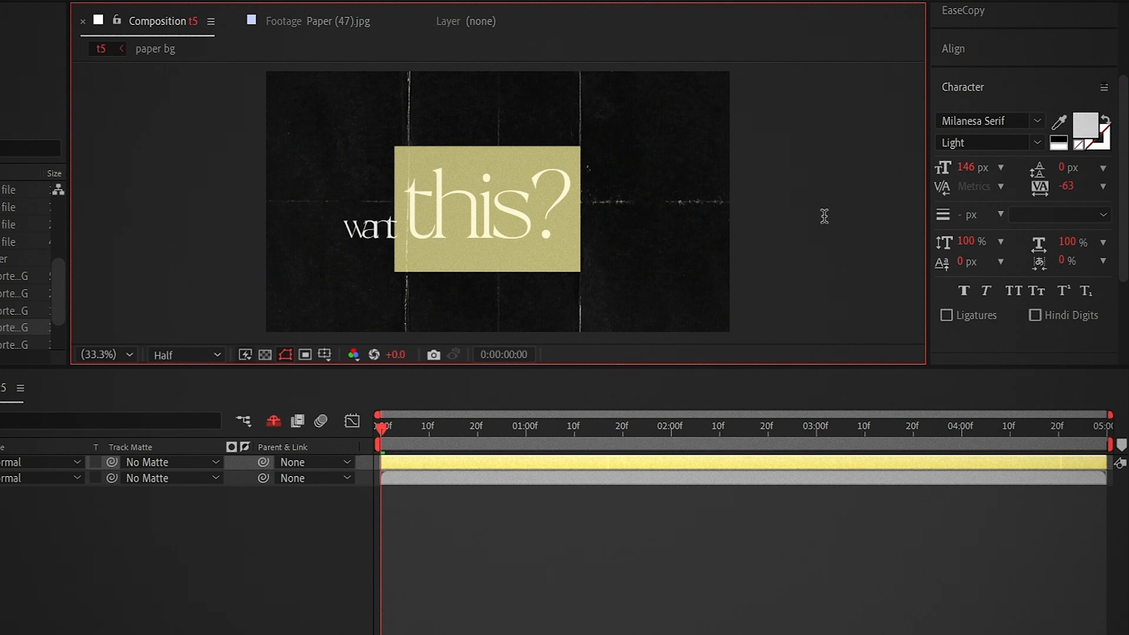
click(974, 167)
text(21)
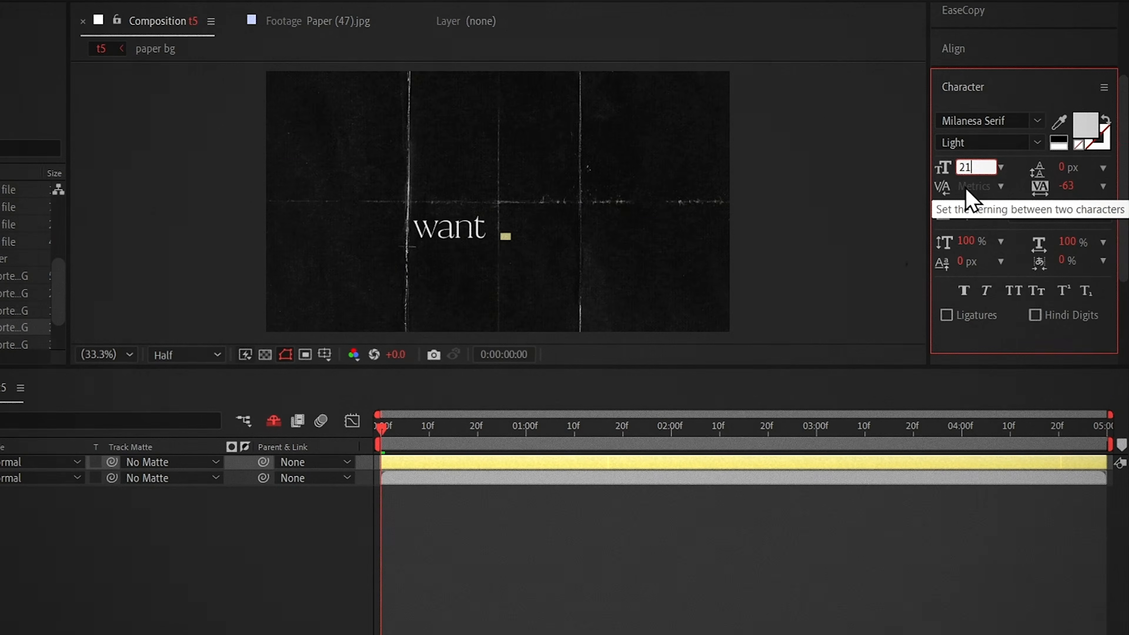
text(0)
key(Return)
Step: Change the font style of "this?" to Black and center the text layer in the composition
click(1038, 142)
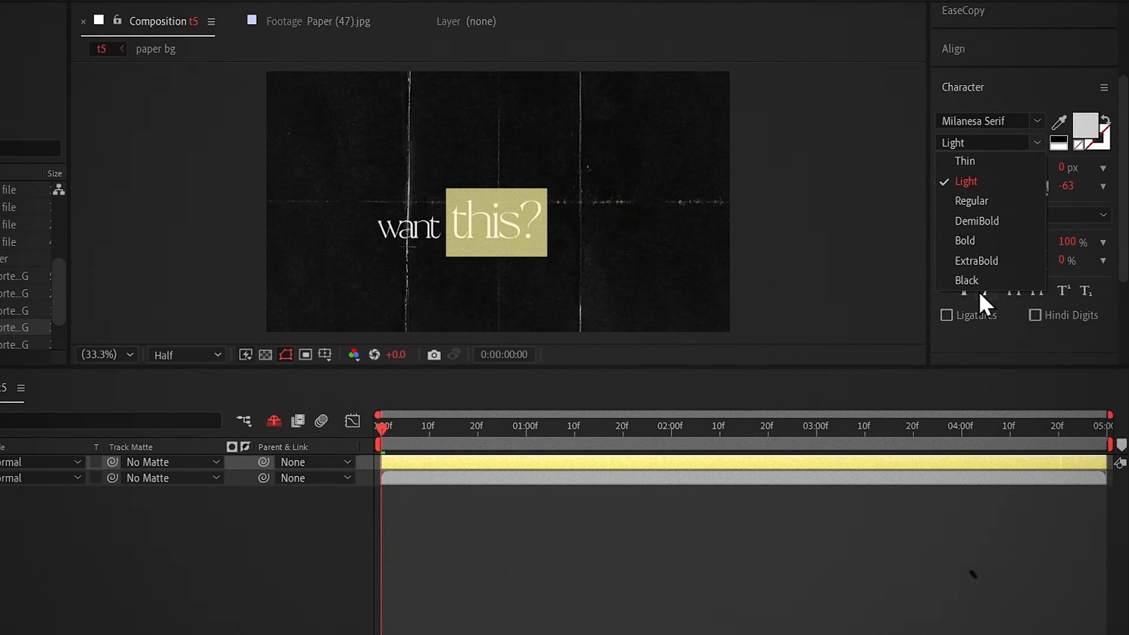
click(967, 280)
click(965, 49)
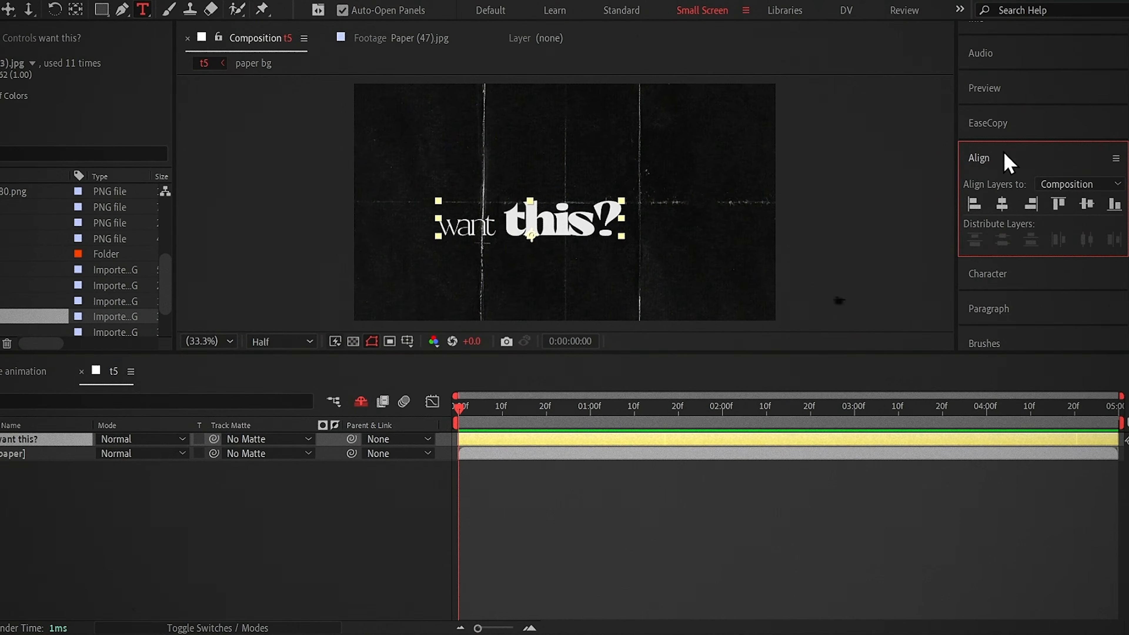
click(1087, 204)
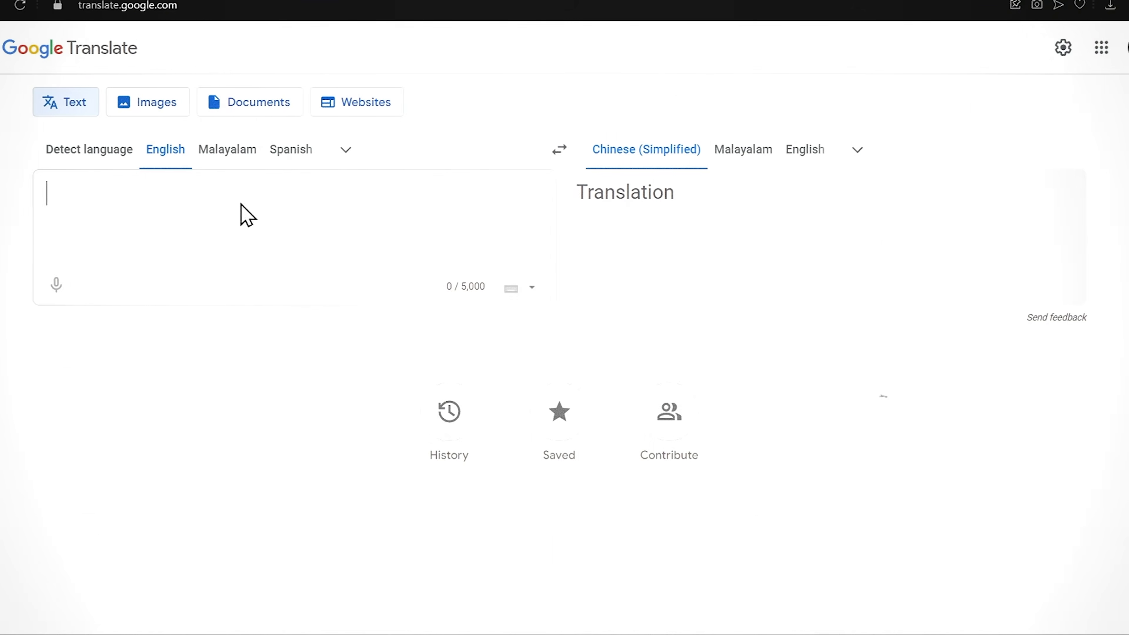
Step: Translate "want this" into Simplified Chinese in Google Translate and paste the translation into a new After Effects text layer
text(want this)
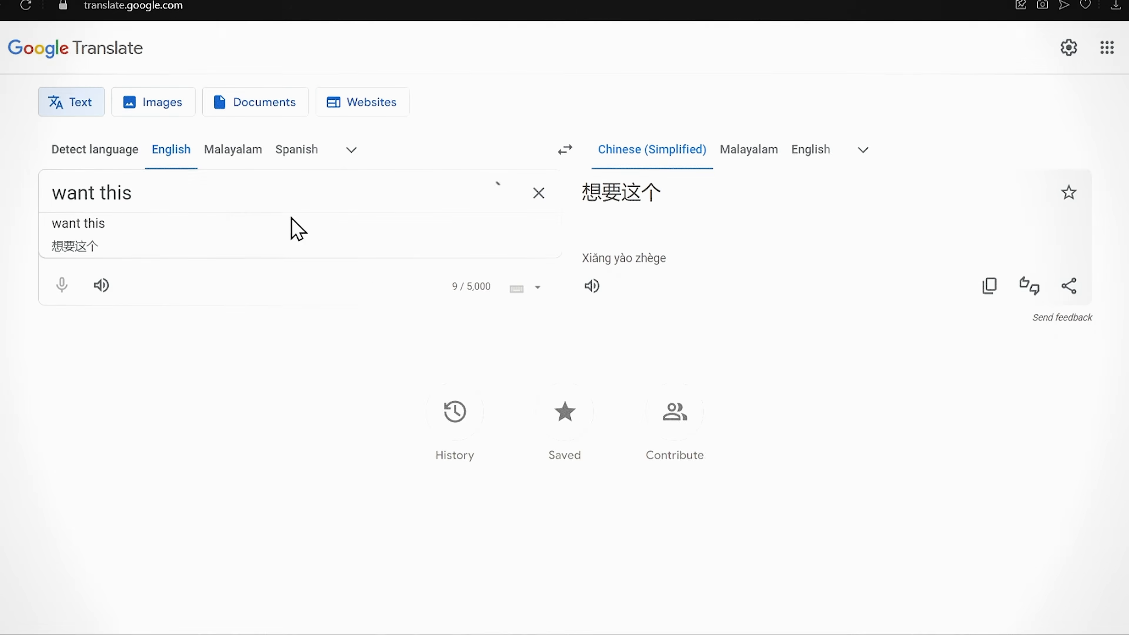
click(989, 285)
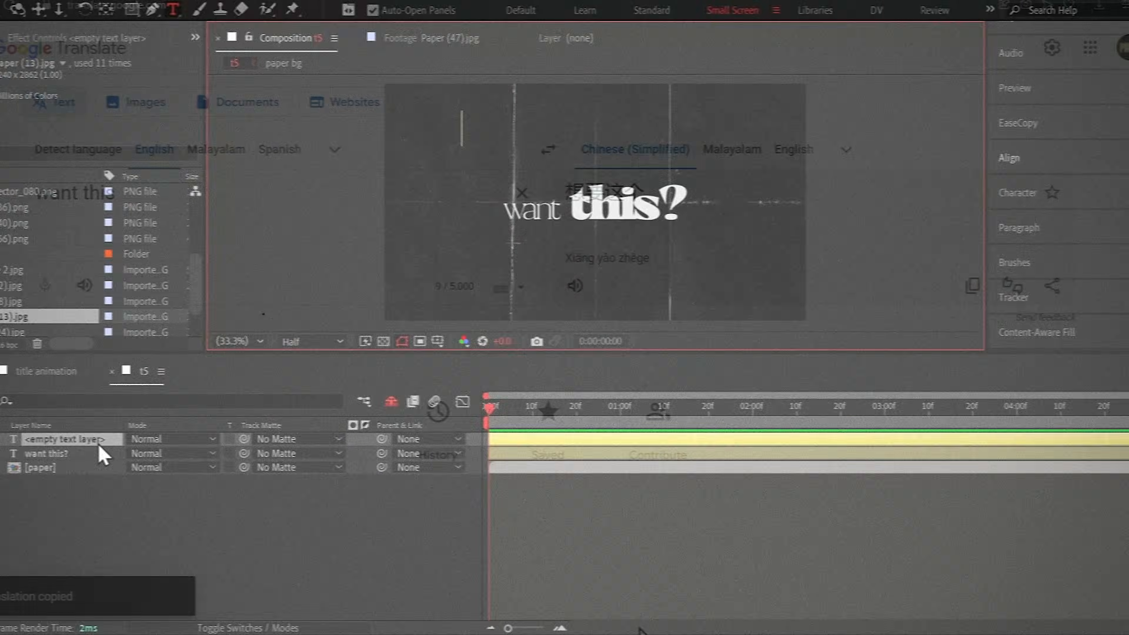
key(ctrl+v)
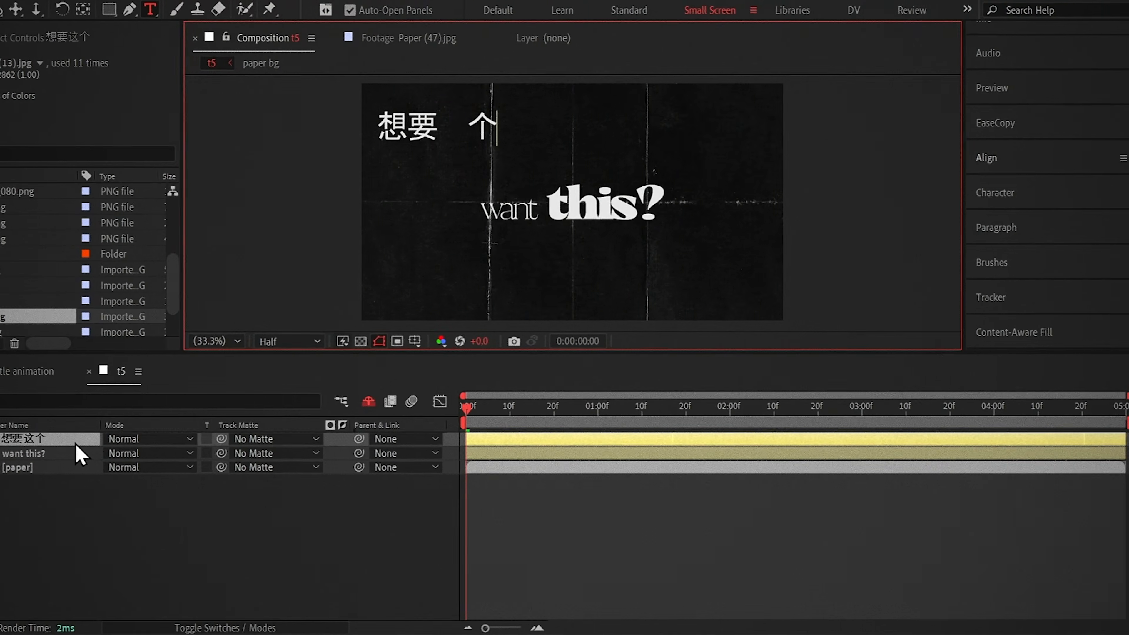
Step: Change the font of the Chinese text layer to Unbounded Sans
click(991, 192)
click(1032, 222)
scroll(907, 552, down, 15)
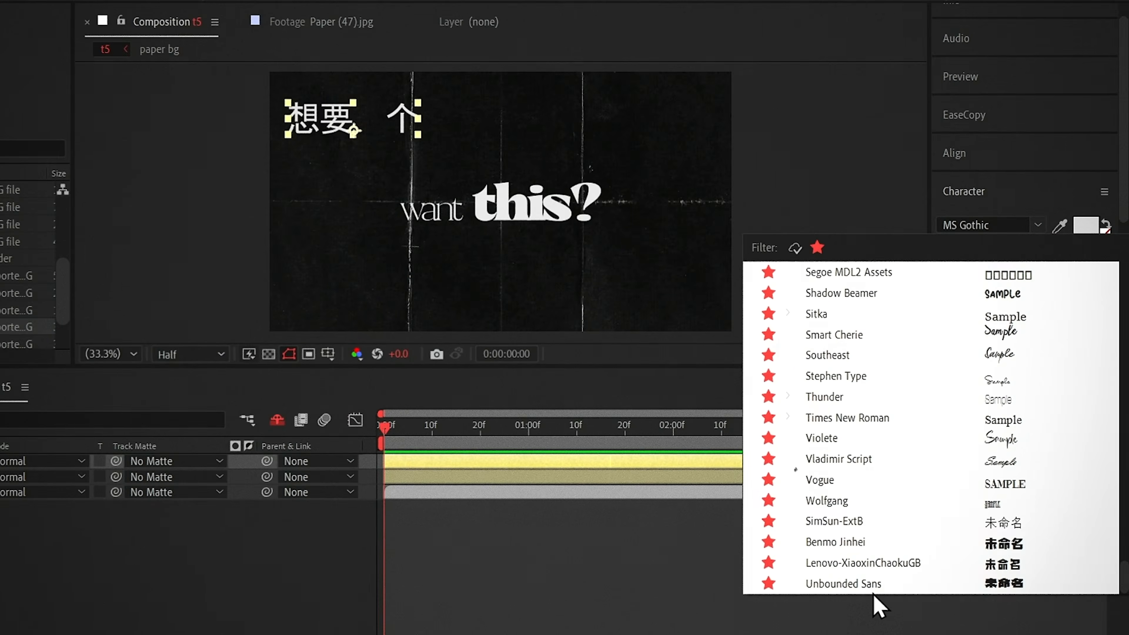
click(870, 585)
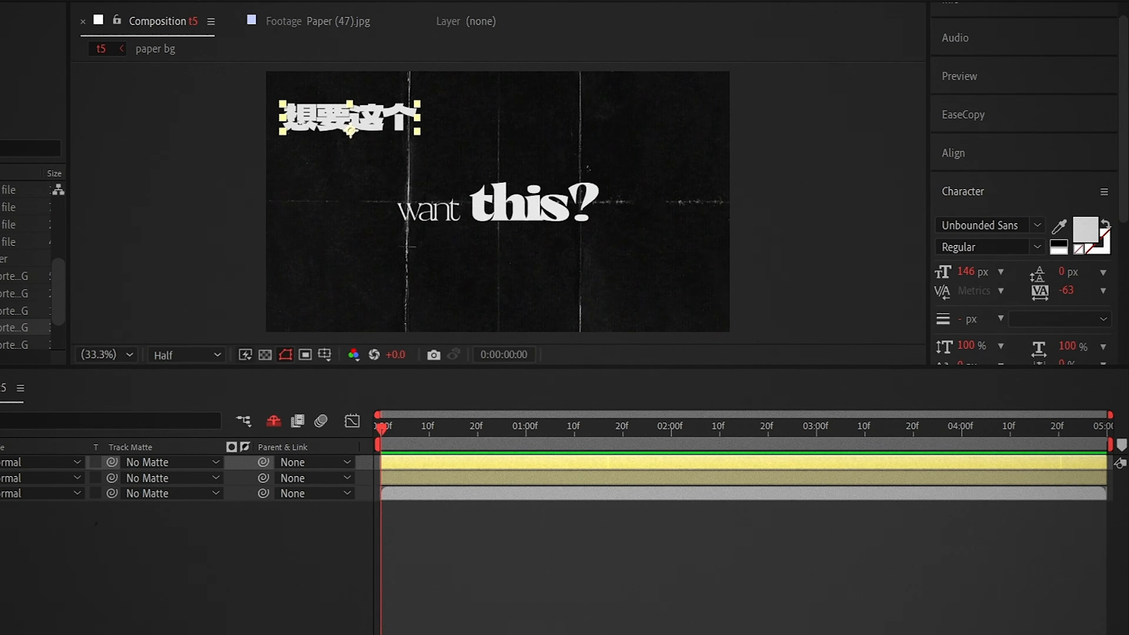
Step: Set the Chinese text's font size to 200 px, its tracking to 0 and its leading to 164 px
click(972, 272)
text(200)
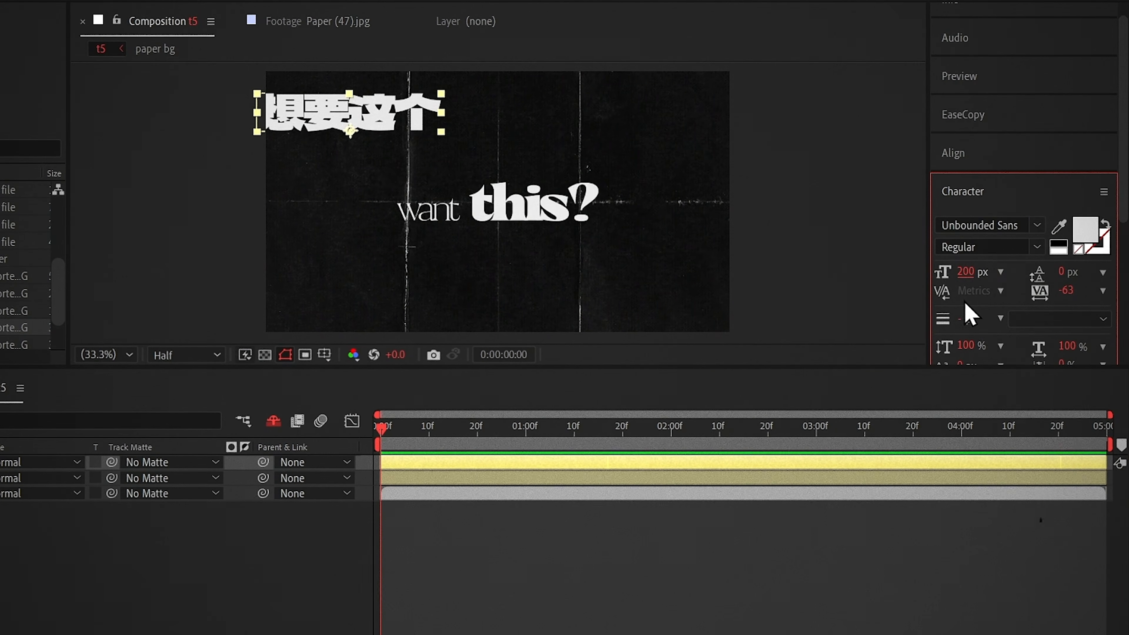
click(1069, 290)
text(0164)
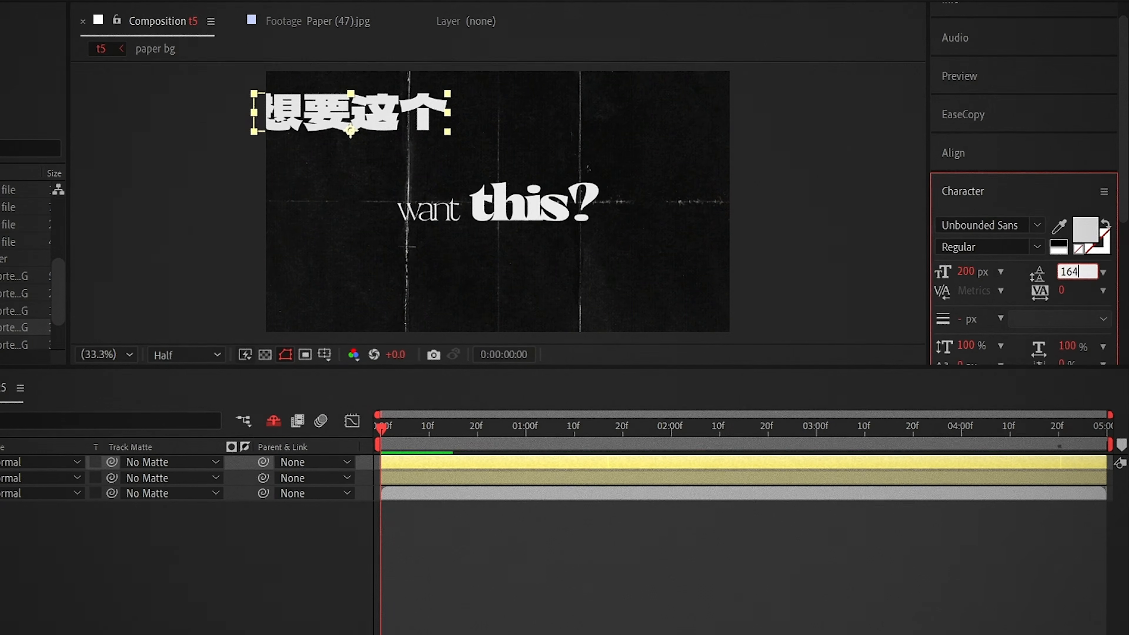
key(Return)
Step: Break the Chinese text into one character per line and place the vertical column to the left of "want this?"
click(313, 113)
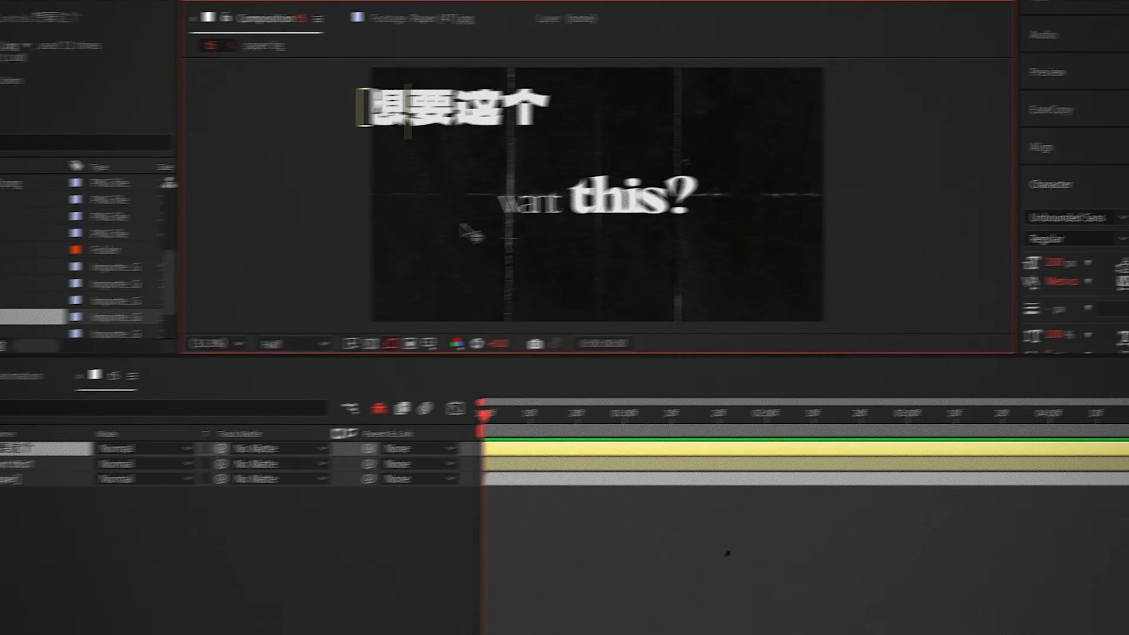
key(Return)
key(Right)
key(Return)
key(Right)
key(Return)
click(145, 446)
drag(575, 153, 564, 184)
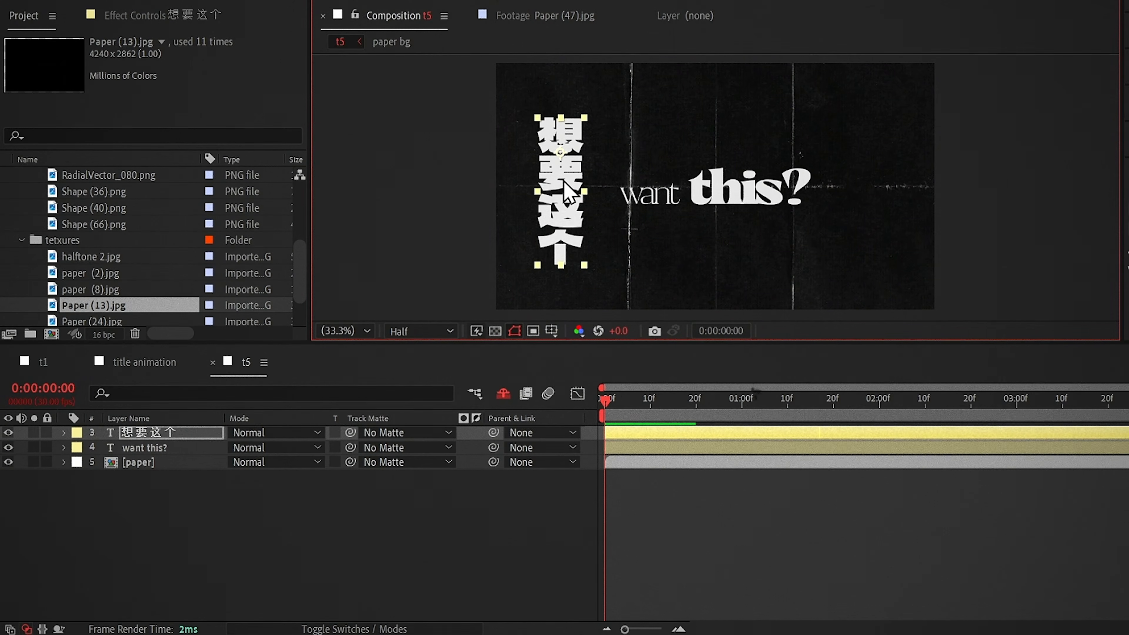
Step: Create a full-frame white solid with masks marking the layout grid lines and review its mask paths
key(ctrl+y)
key(Return)
key(m)
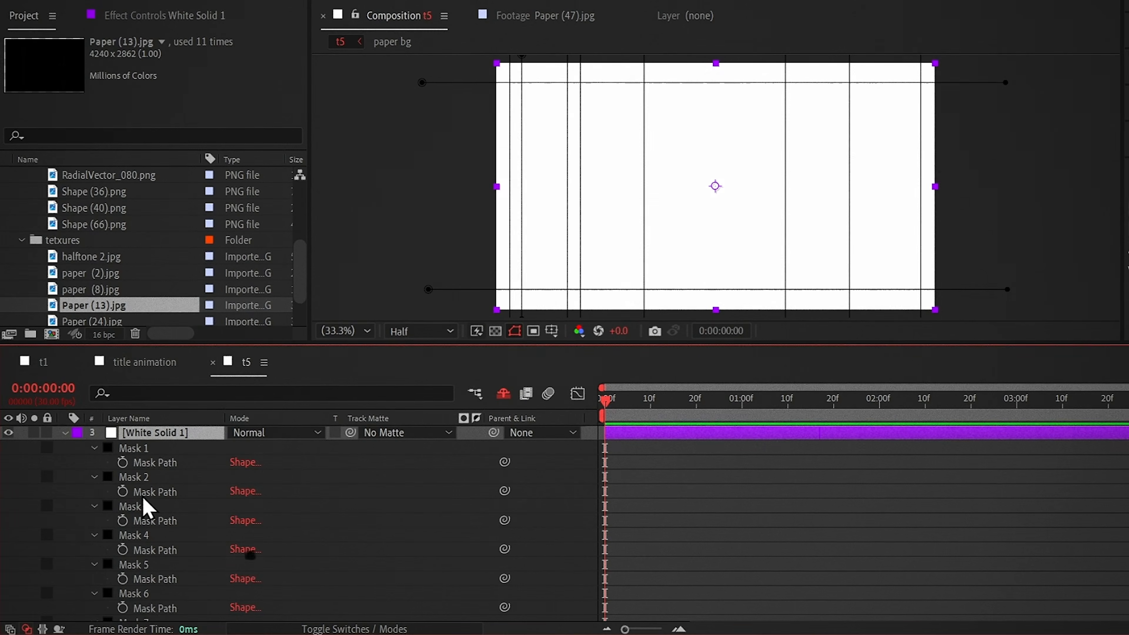
click(66, 433)
Step: Show the rulers, place guides along the white solid's grid lines and delete the solid
key(ctrl+r)
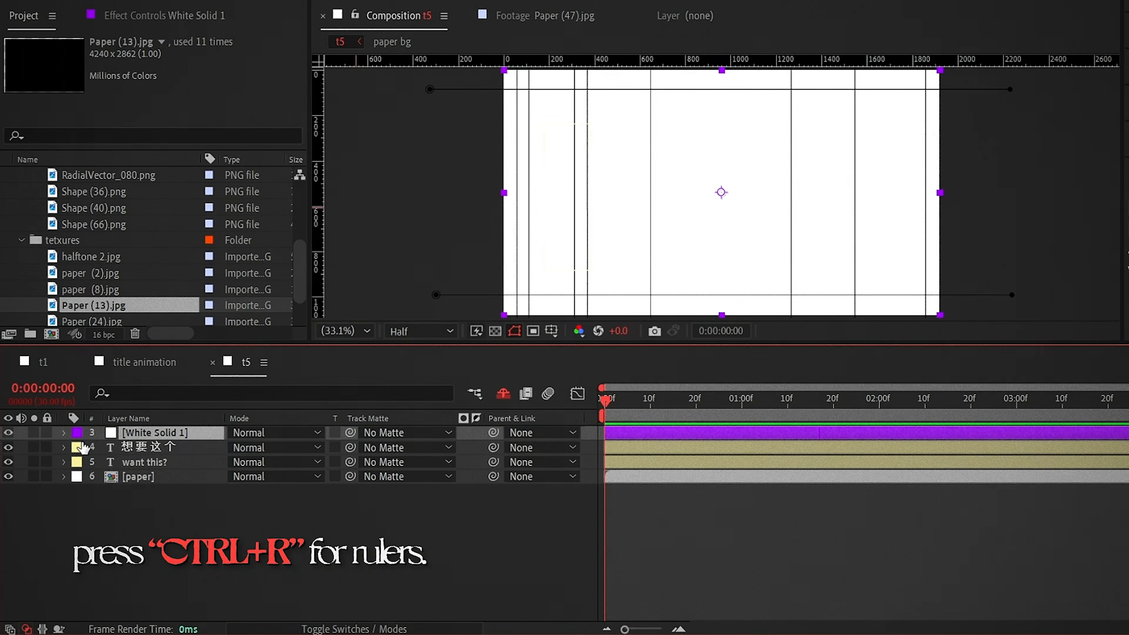
drag(316, 191, 386, 207)
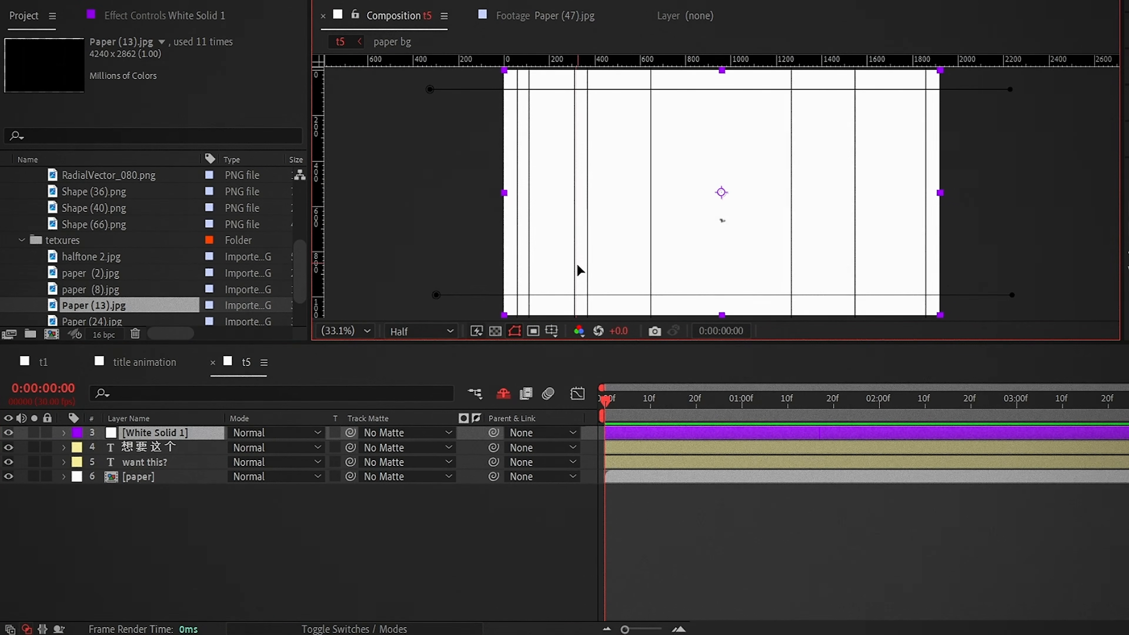
key(Delete)
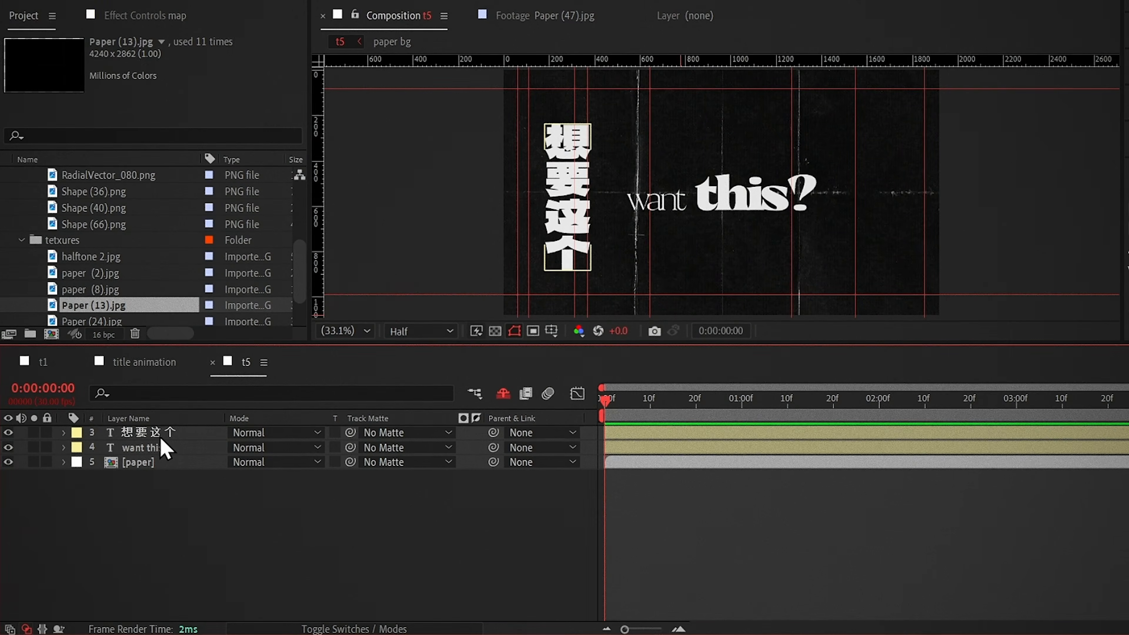
Step: Place the Chinese column at X 211 between its guides and centre it vertically in the composition
click(164, 433)
key(p)
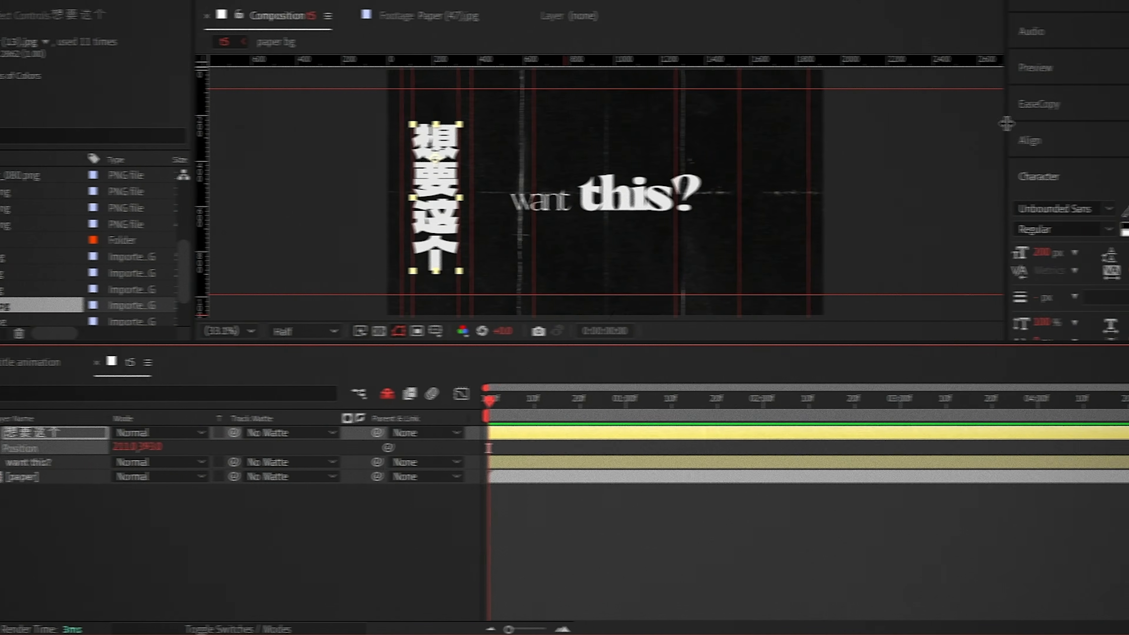
click(1032, 140)
click(1096, 190)
click(1036, 141)
click(309, 498)
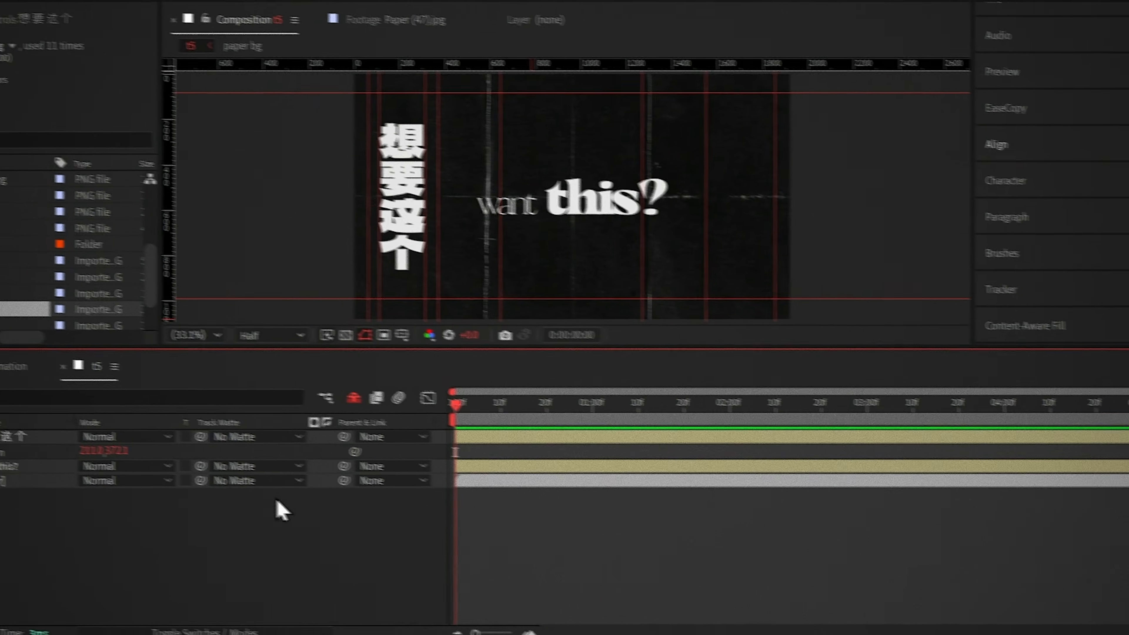
Step: Draw a nearly horizontal Pen tool line across "want this?" with a 258 px stroke in red C50000 and no fill
click(212, 11)
click(471, 209)
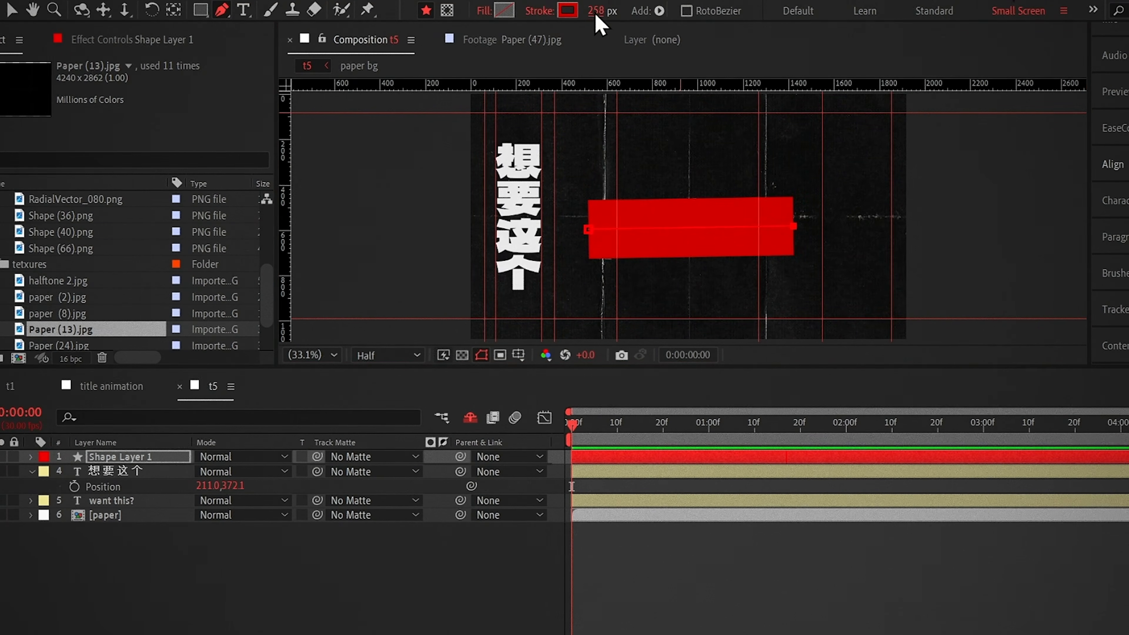
click(568, 11)
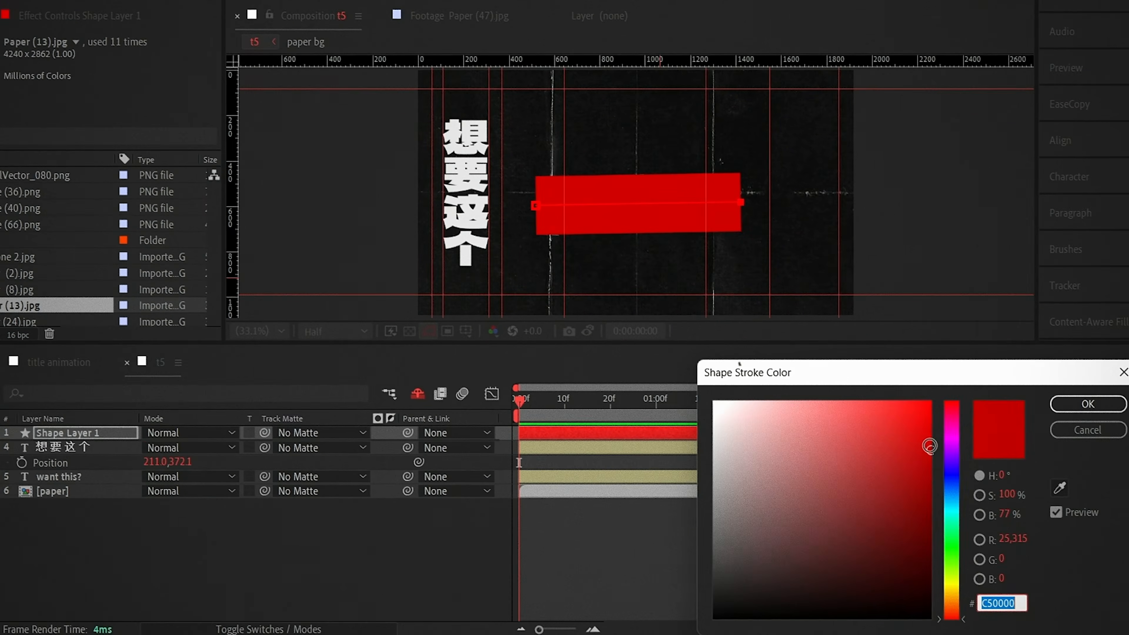
click(1072, 401)
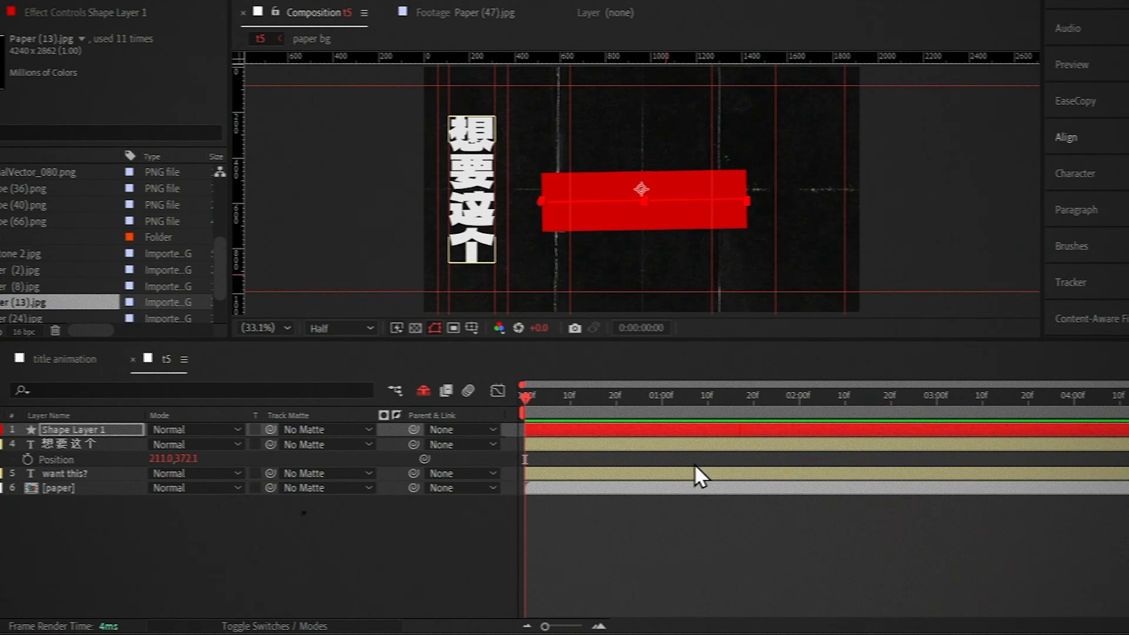
Step: Set the red stroke layer's blending mode to Screen and its position to 960, 521 behind "want this?"
click(182, 430)
click(165, 285)
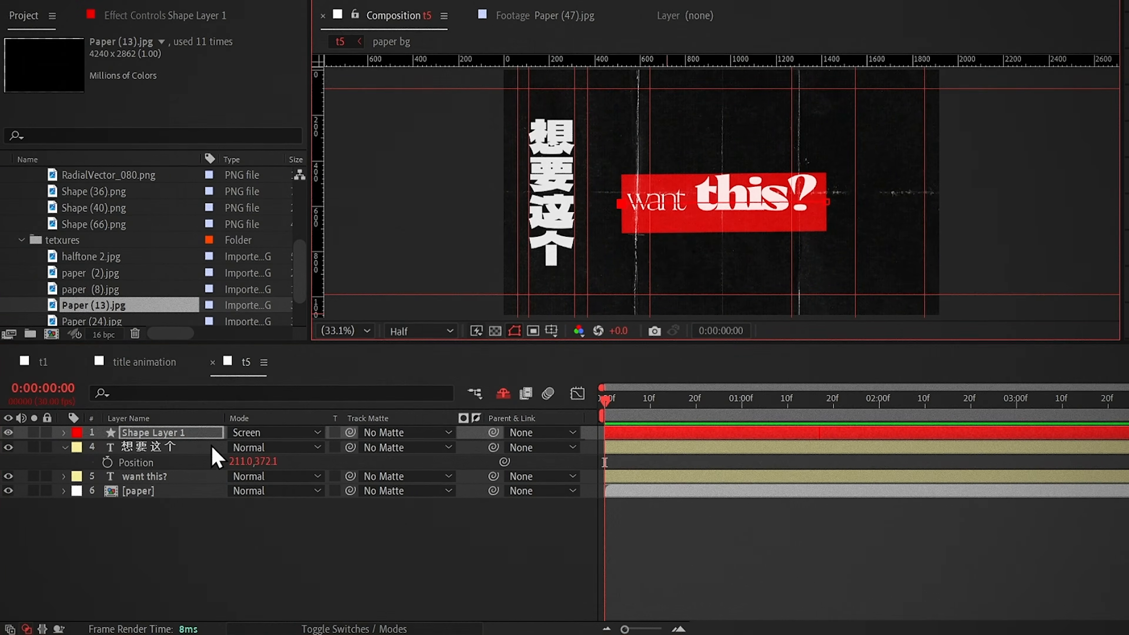
key(p)
drag(271, 446, 257, 446)
Step: Apply Roughen Edges to the red stroke with border 39.90, scale 734 and stretch width or height 26.50
click(186, 16)
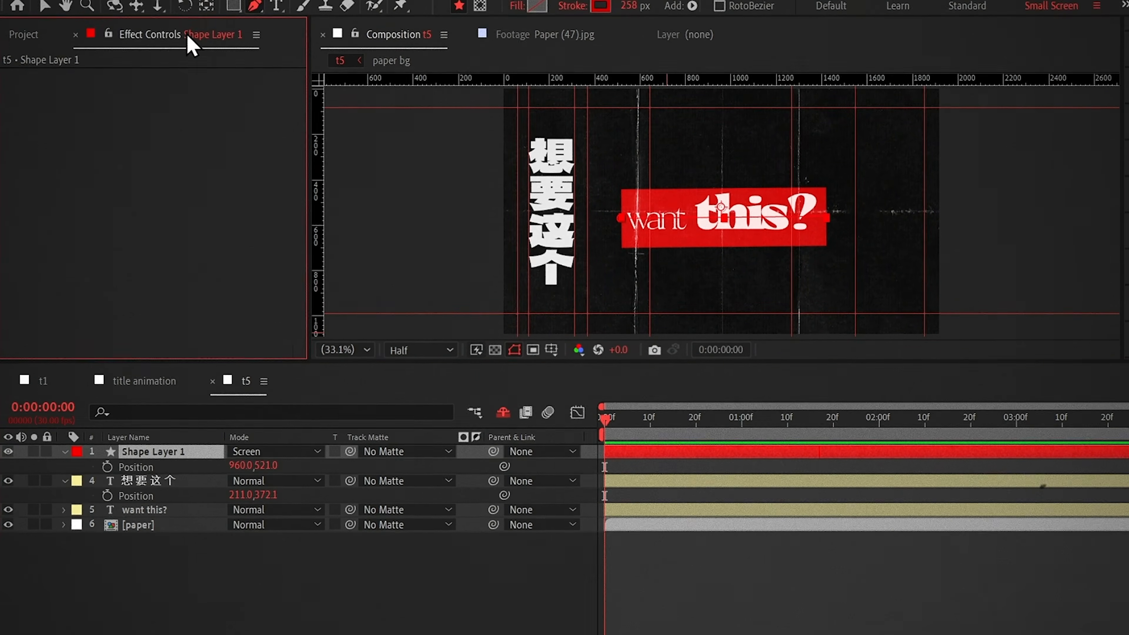
key(ctrl+space)
text(rou)
key(Return)
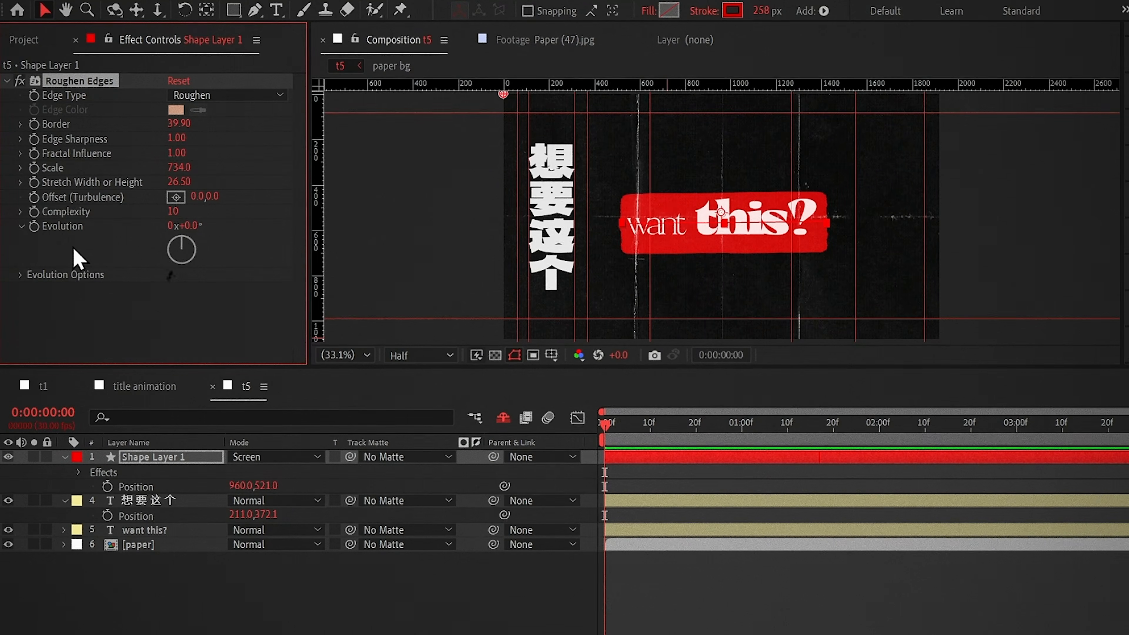
Step: Add an expression to the Roughen Edges Evolution with posterizeTime(3) on the first line and time*400 on the second
alt+click(34, 226)
text(po)
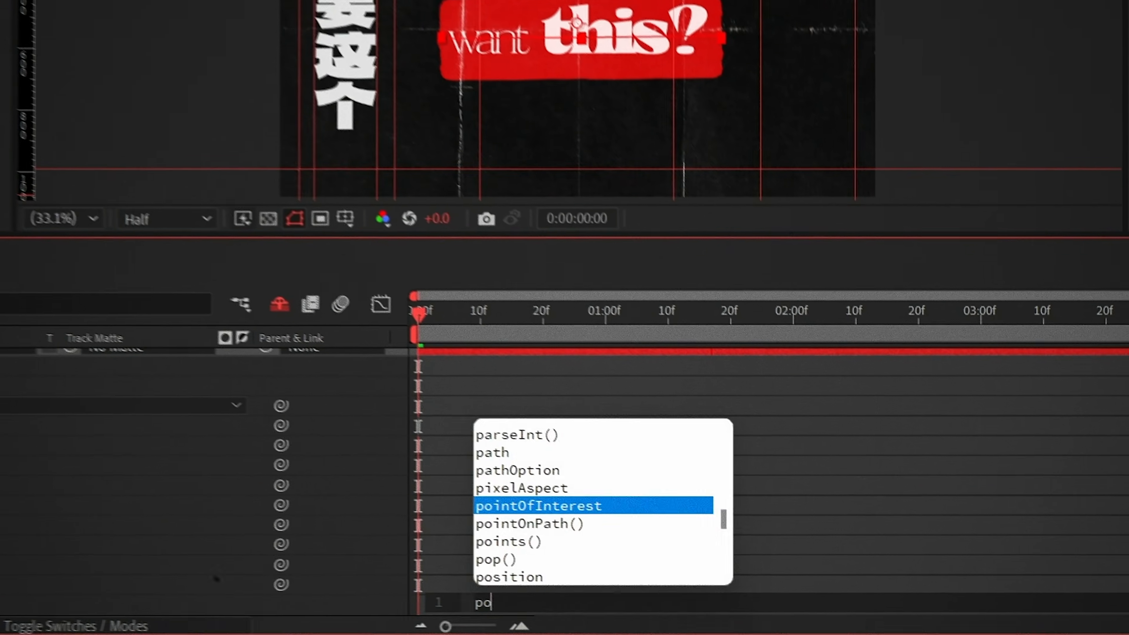
text(s)
key(Return)
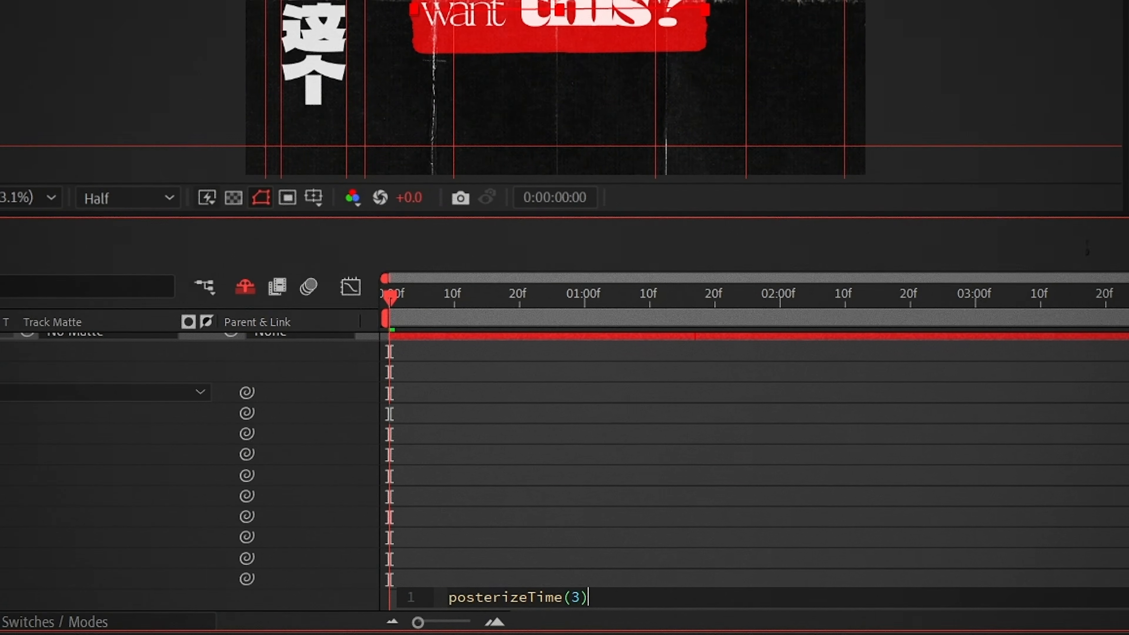
text(time*1000)
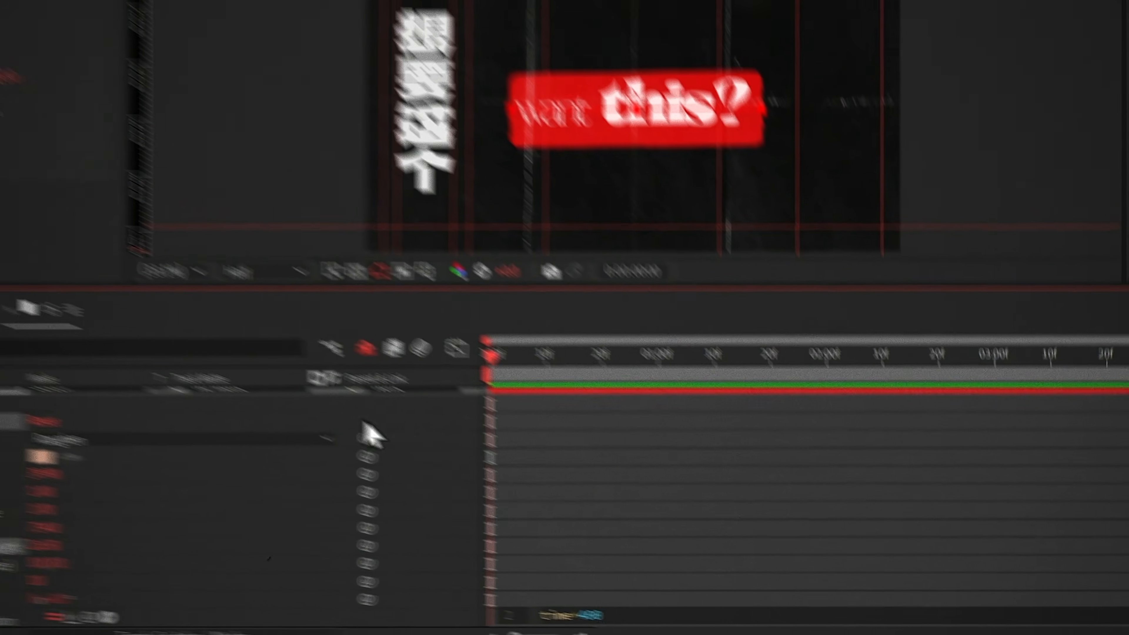
Step: Duplicate Roughen Edges and set the copy's border to 85, scale to 16 and stretch width or height to 62.60
click(8, 53)
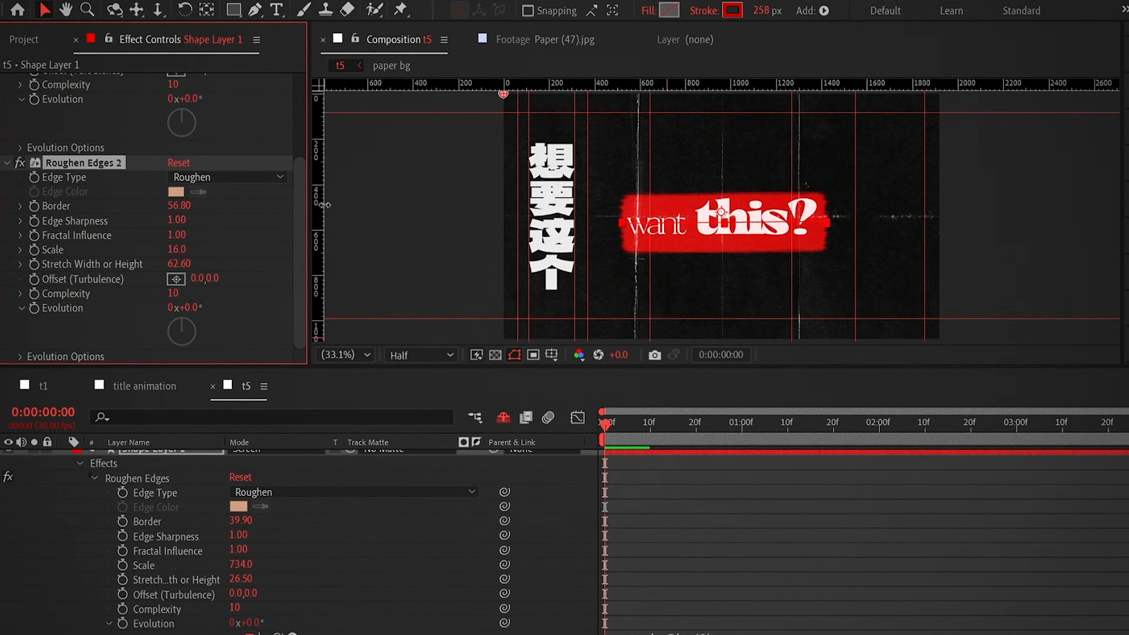
drag(325, 204, 335, 361)
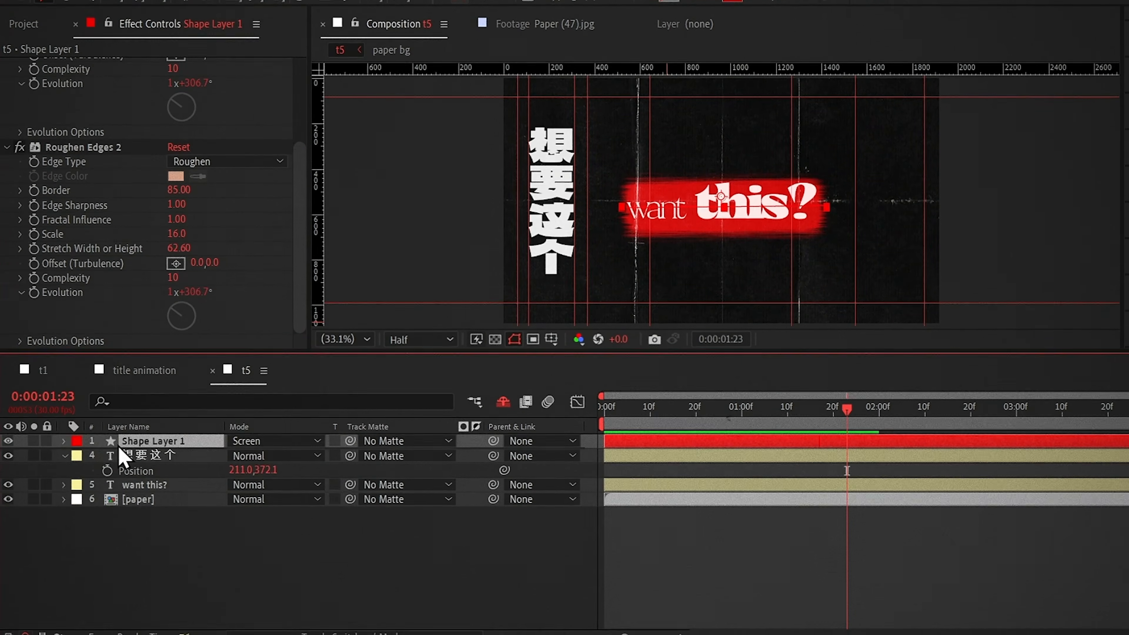
Step: Apply Turbulent Displace to the red stroke with amount 10 and size 30
key(ctrl+space)
text(tu)
key(Return)
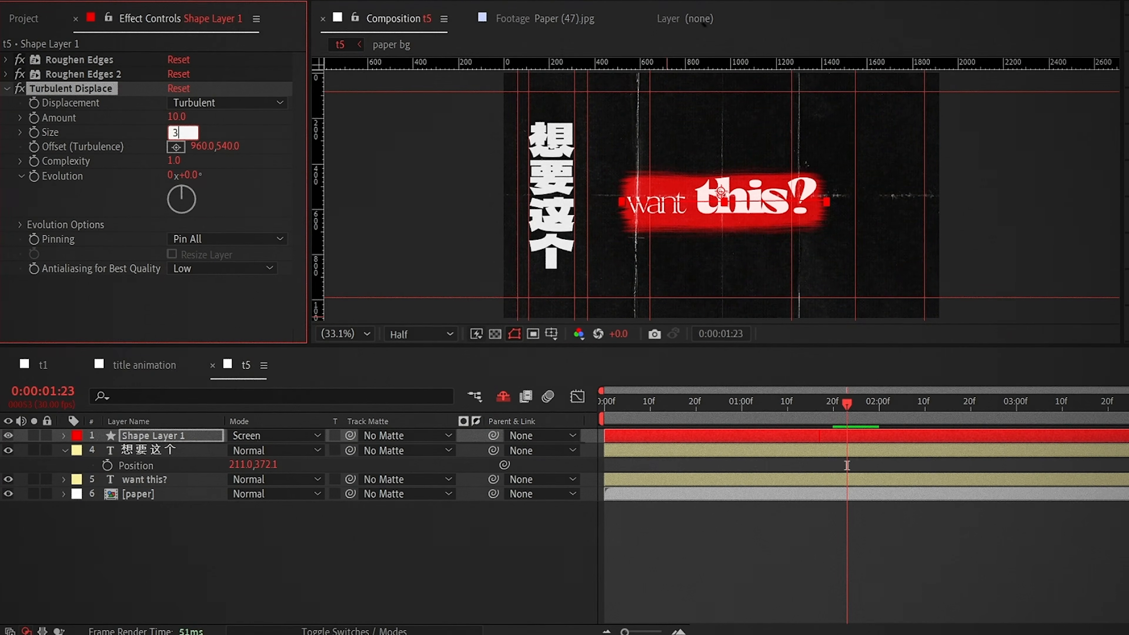
Step: Copy the posterizeTime(3), time*400 expression from the Roughen Edges Evolution to the Turbulent Displace Evolution
key(alt+shift+equal)
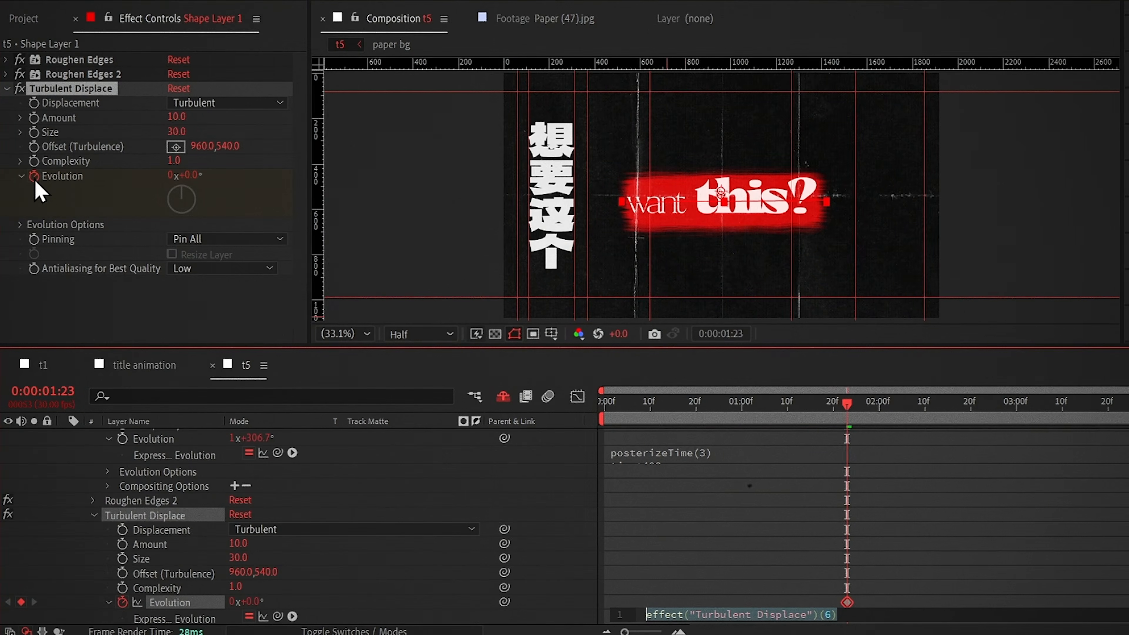
click(677, 466)
key(ctrl+c)
scroll(698, 576, down, 3)
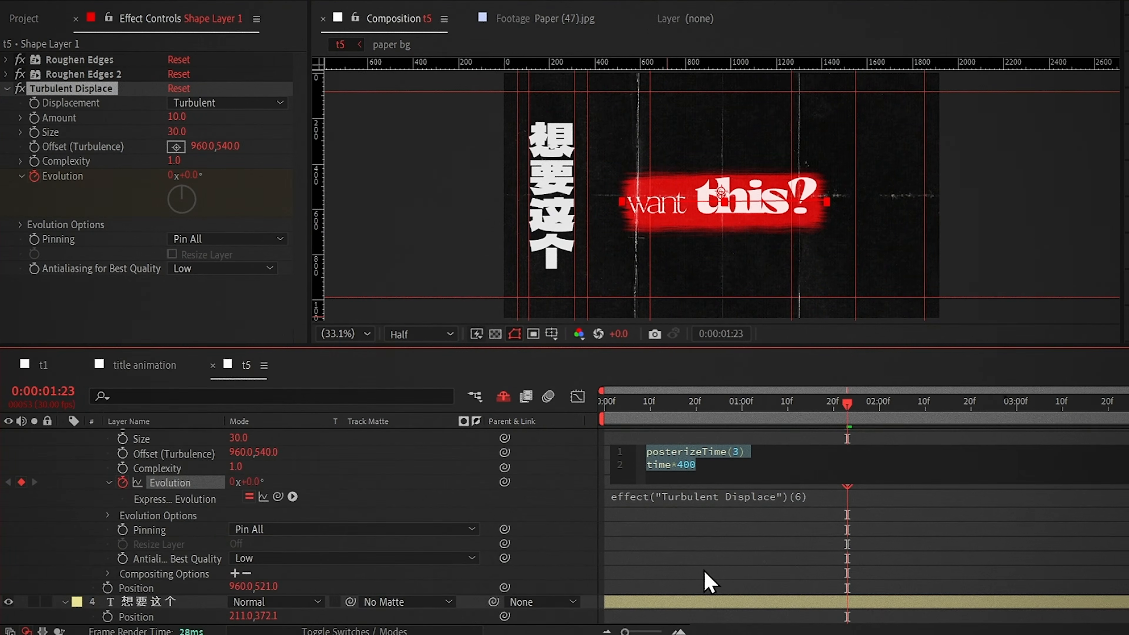
click(704, 502)
key(ctrl+v)
key(KP_Enter)
scroll(778, 489, up, 3)
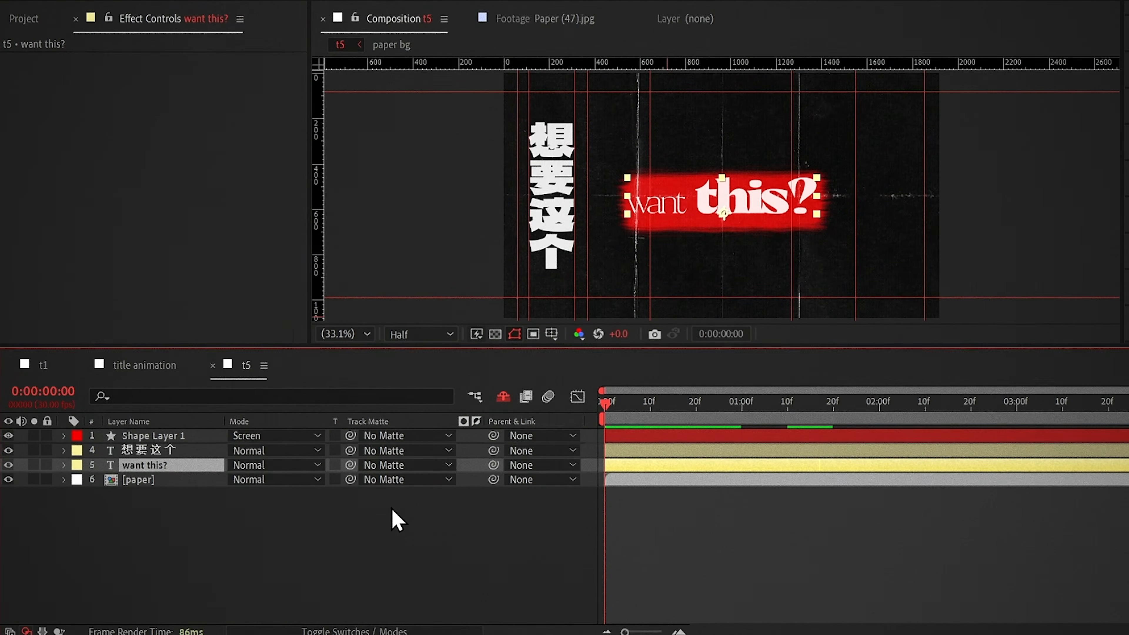
Step: Apply the Typewriter preset to "want this?" at the first frame and move its end keyframe to 0:00:01:00
key(ctrl+space)
text(type)
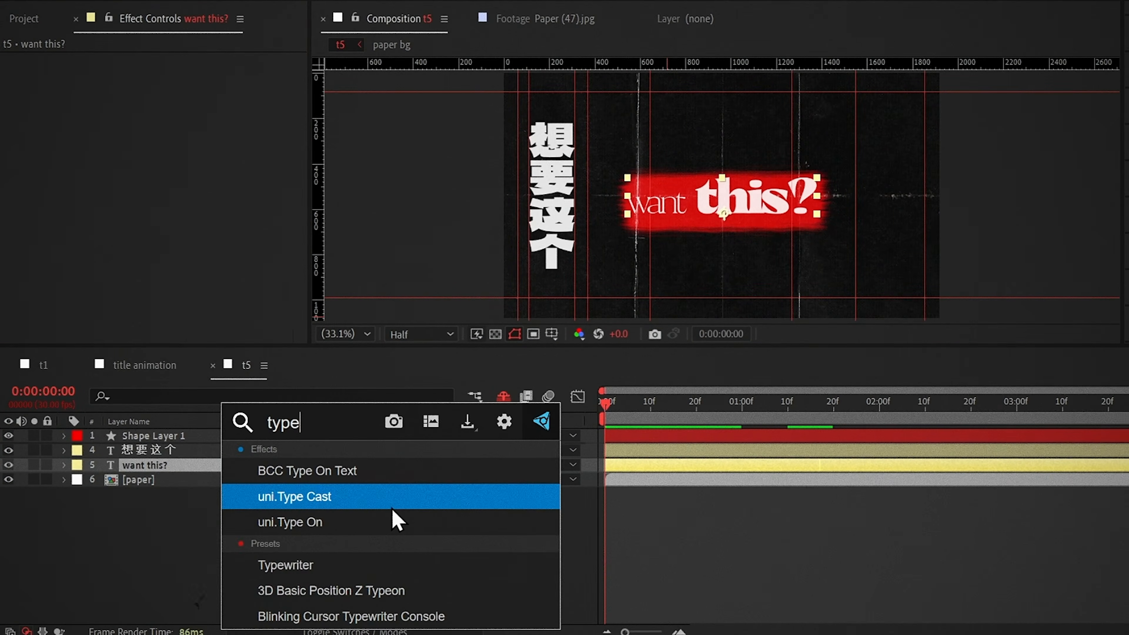
key(Down)
key(Down)
key(Return)
key(u)
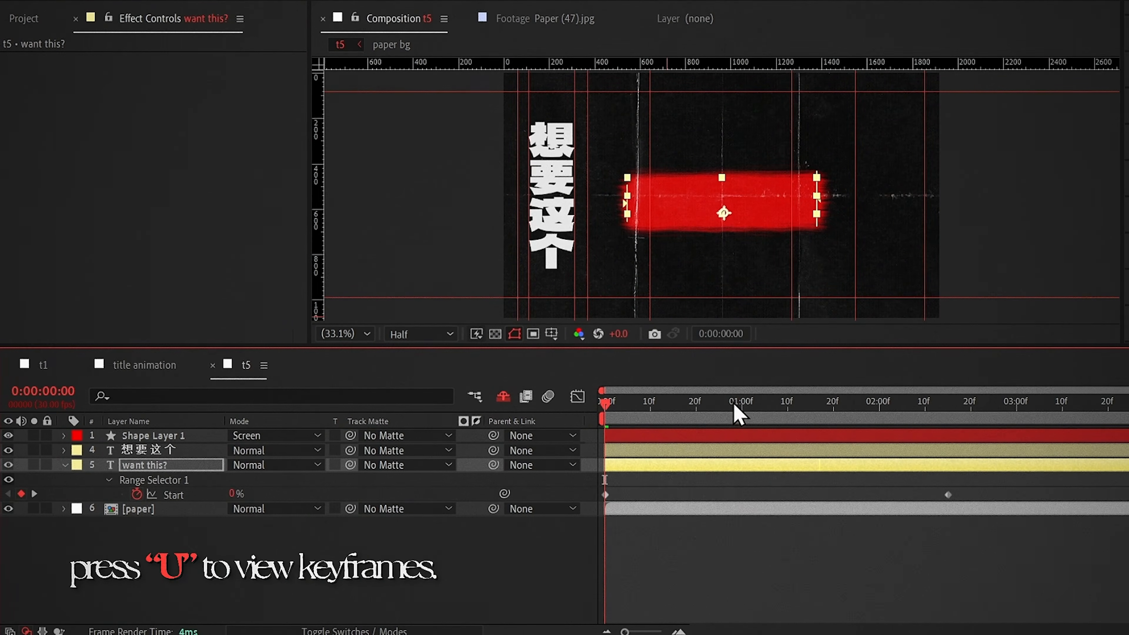
drag(948, 494, 742, 494)
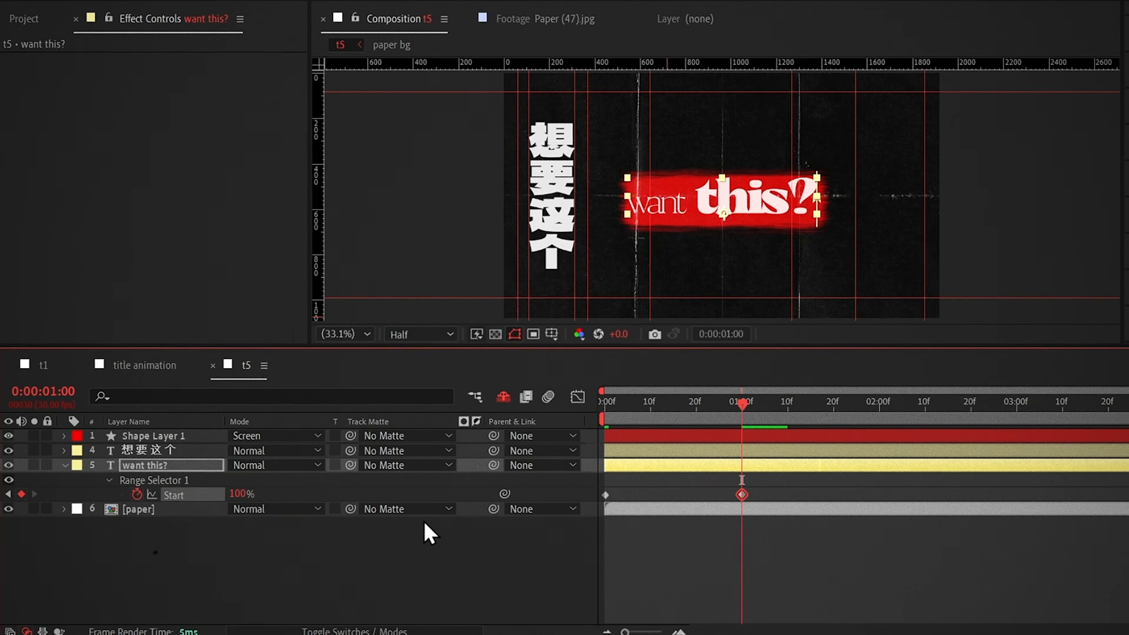
Step: Add a Position animator with a Wiggly selector to "want this?", with Wiggles/Second 0 and Correlation 0%
click(64, 466)
click(64, 466)
click(475, 457)
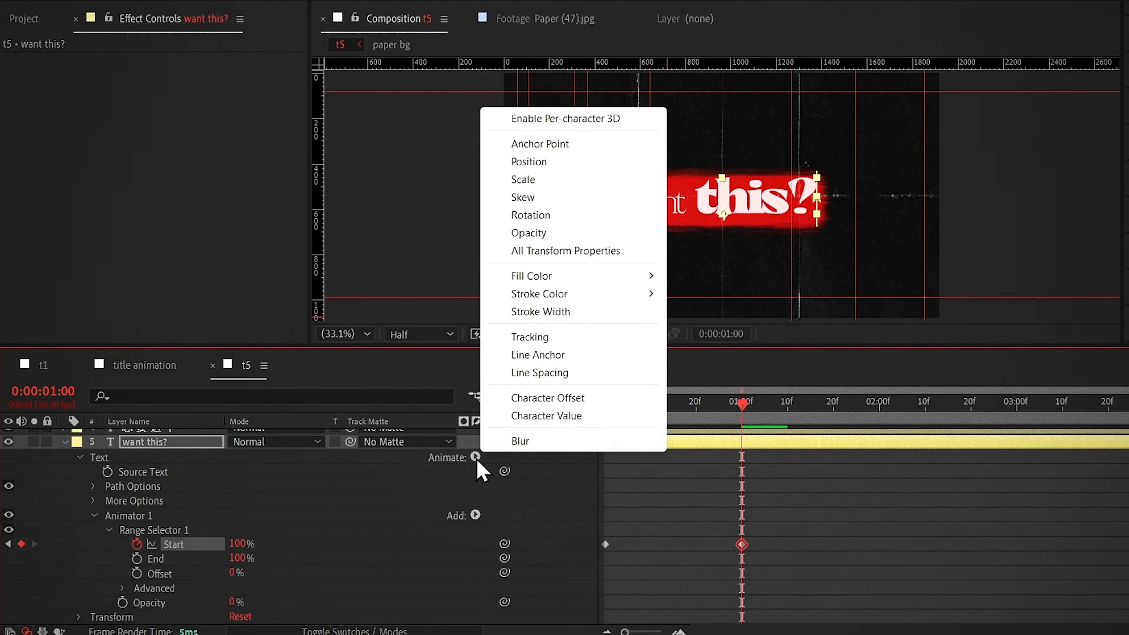
click(547, 162)
scroll(489, 495, down, 2)
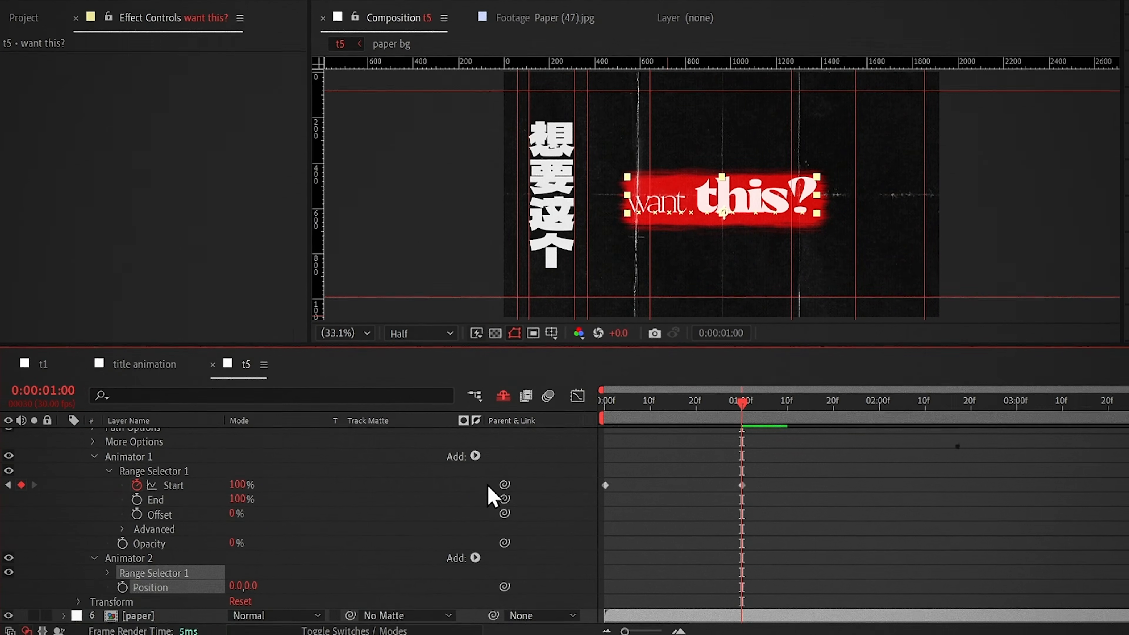
click(476, 557)
mouse_move(549, 587)
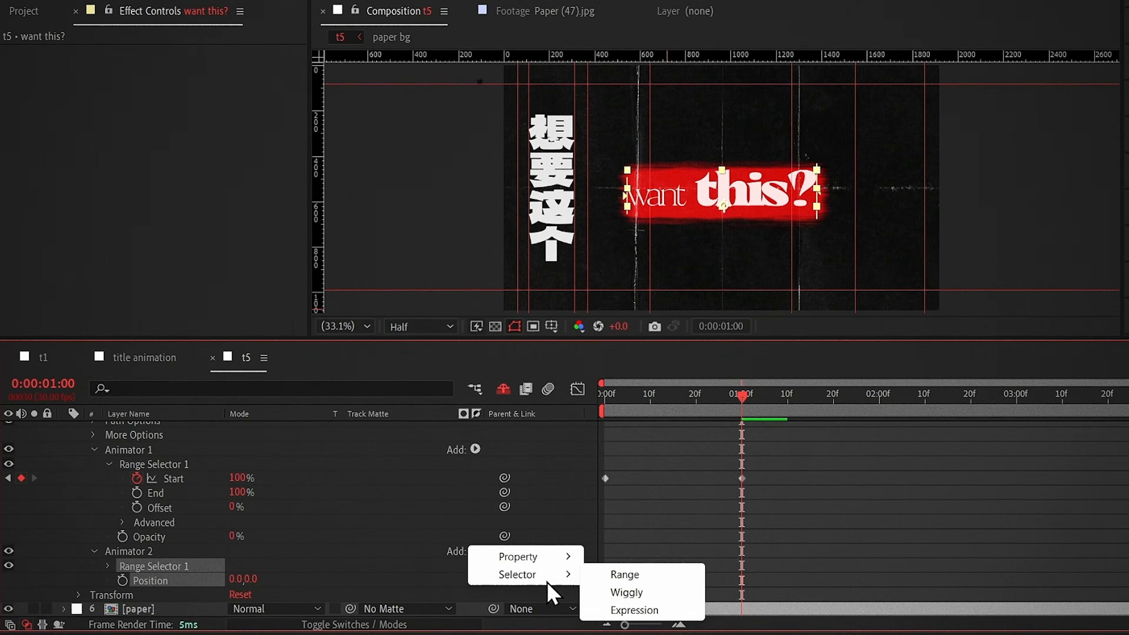
click(627, 593)
scroll(151, 575, down, 5)
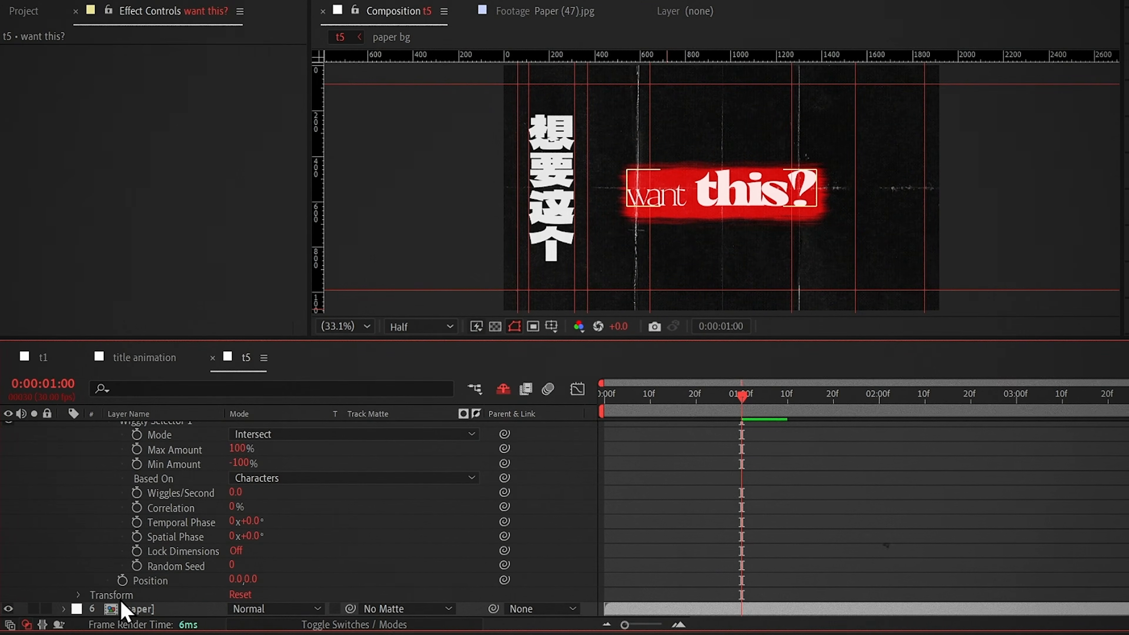
Step: Set the wiggly animator's Position to 1.0, 2.0
click(236, 579)
text(1)
key(Return)
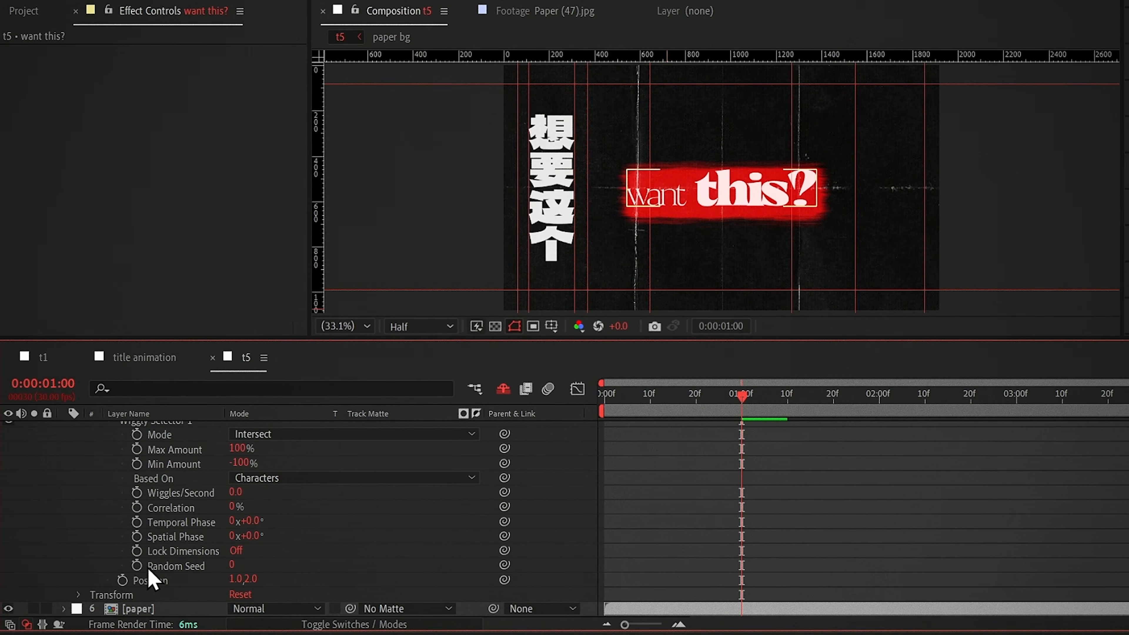
Step: Give the Wiggly selector's Random Seed an expression with posterizeTime(3) followed by random(400)
alt+click(136, 565)
key(ctrl+v)
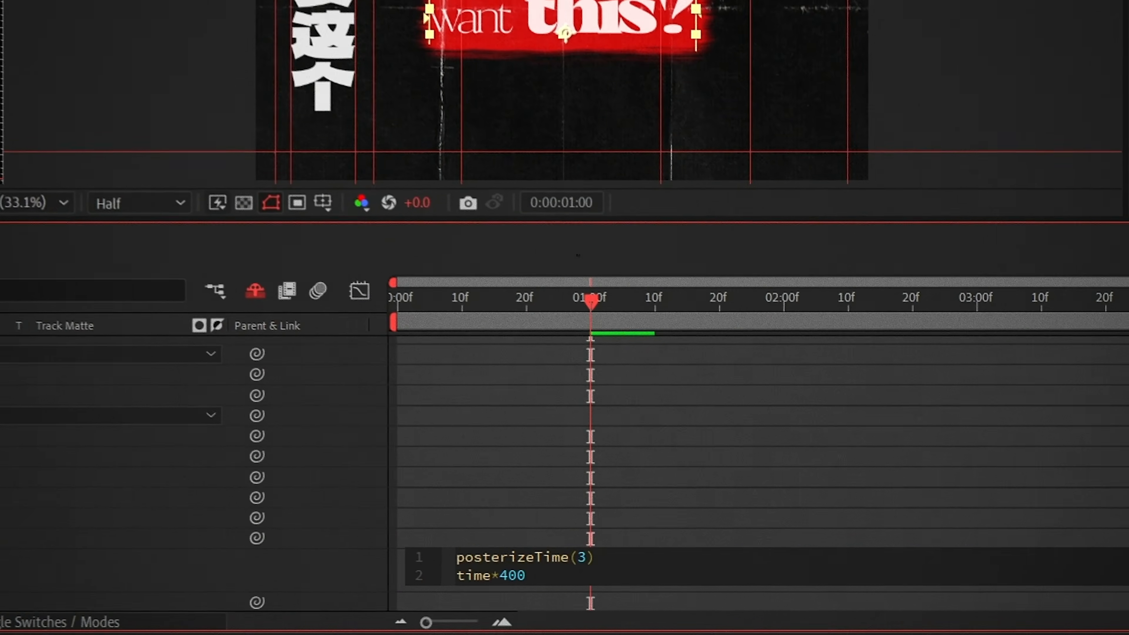
drag(511, 575, 416, 575)
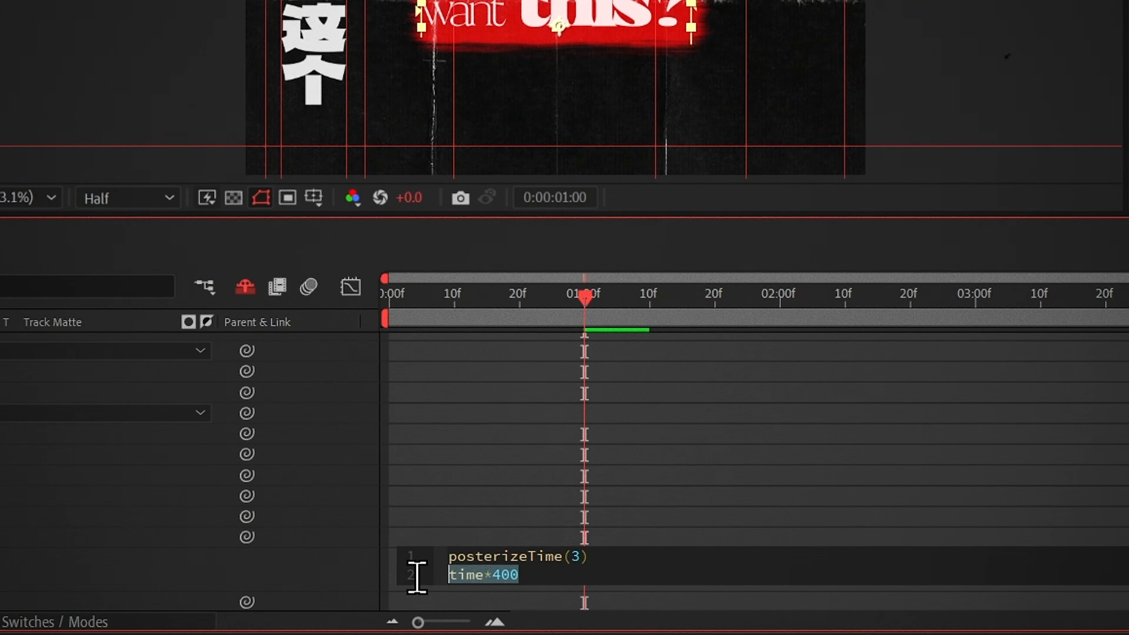
text(random(400))
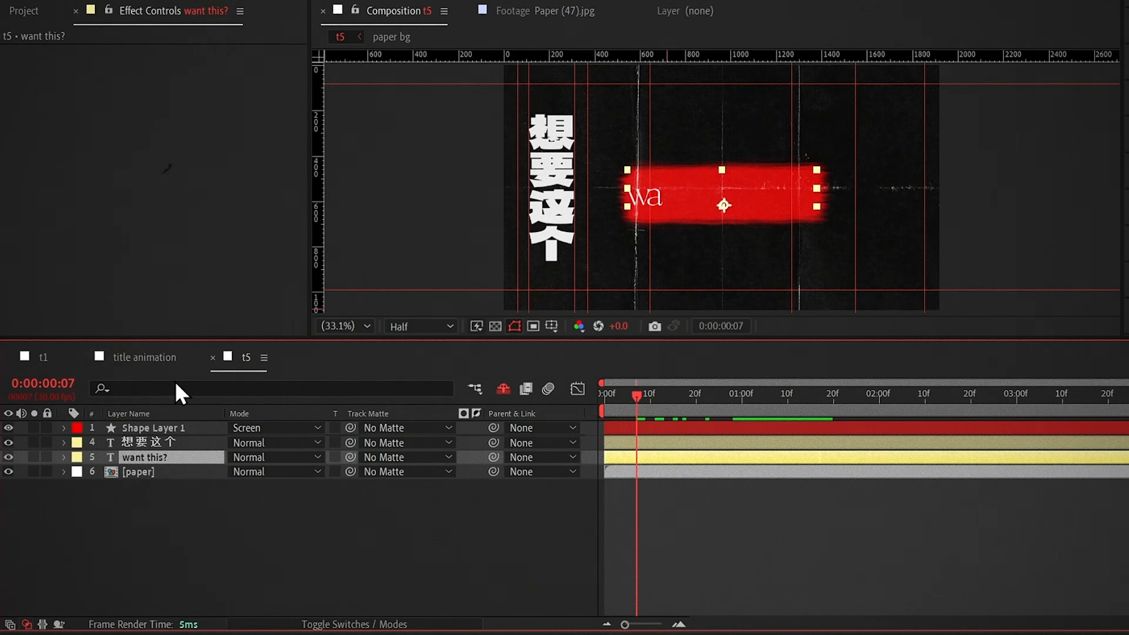
Step: Copy both text animators from "want this?" onto the Chinese text layer at the first frame
click(178, 388)
text(animat)
click(136, 487)
shift+click(140, 501)
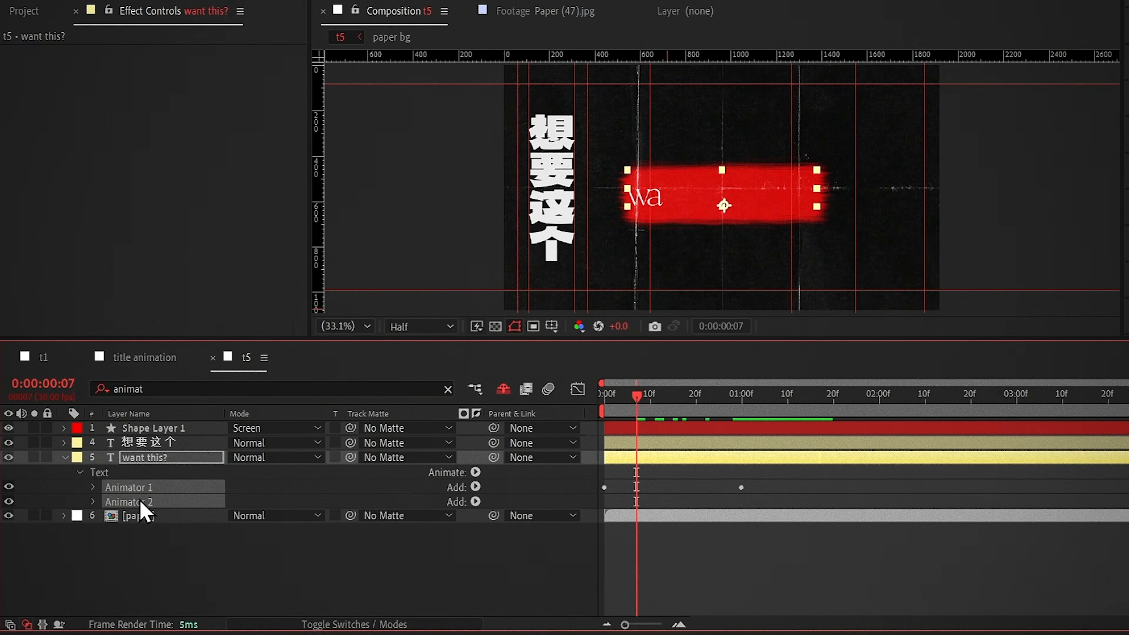
click(648, 447)
key(Home)
key(ctrl+v)
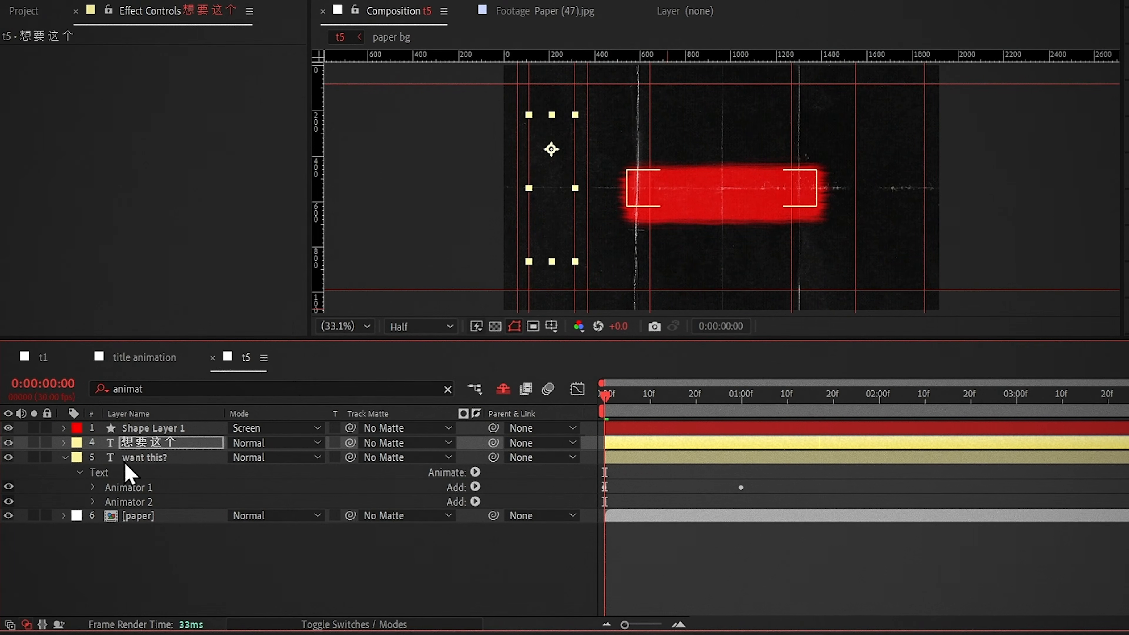
click(65, 457)
Step: Add Trim Paths to the contents of the red stroke's shape layer
click(97, 430)
click(64, 428)
click(475, 444)
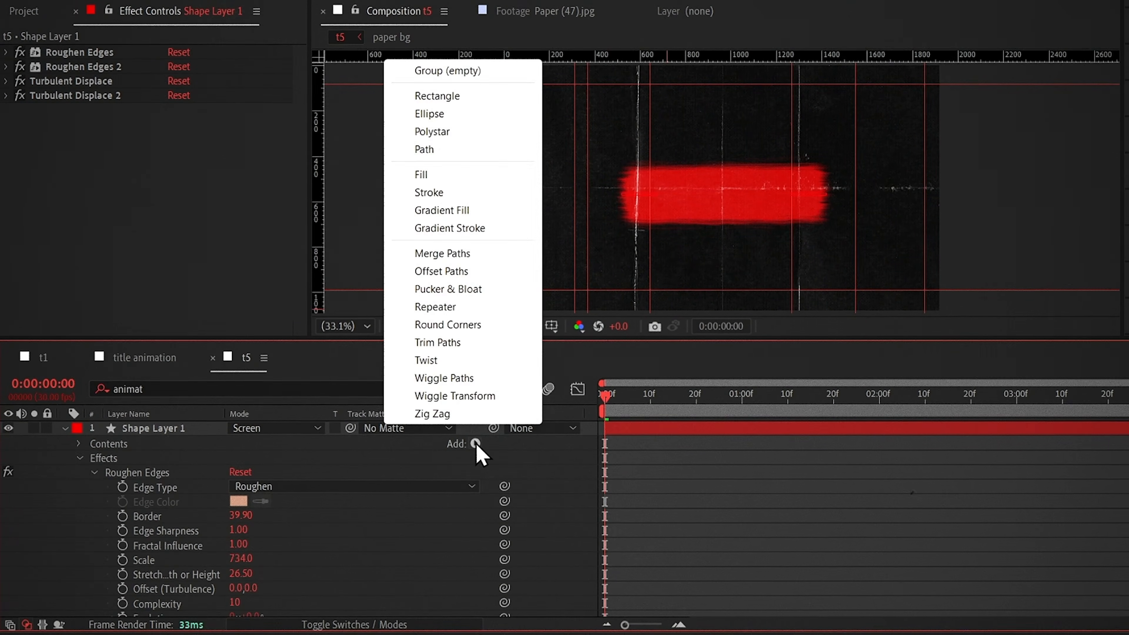
click(462, 344)
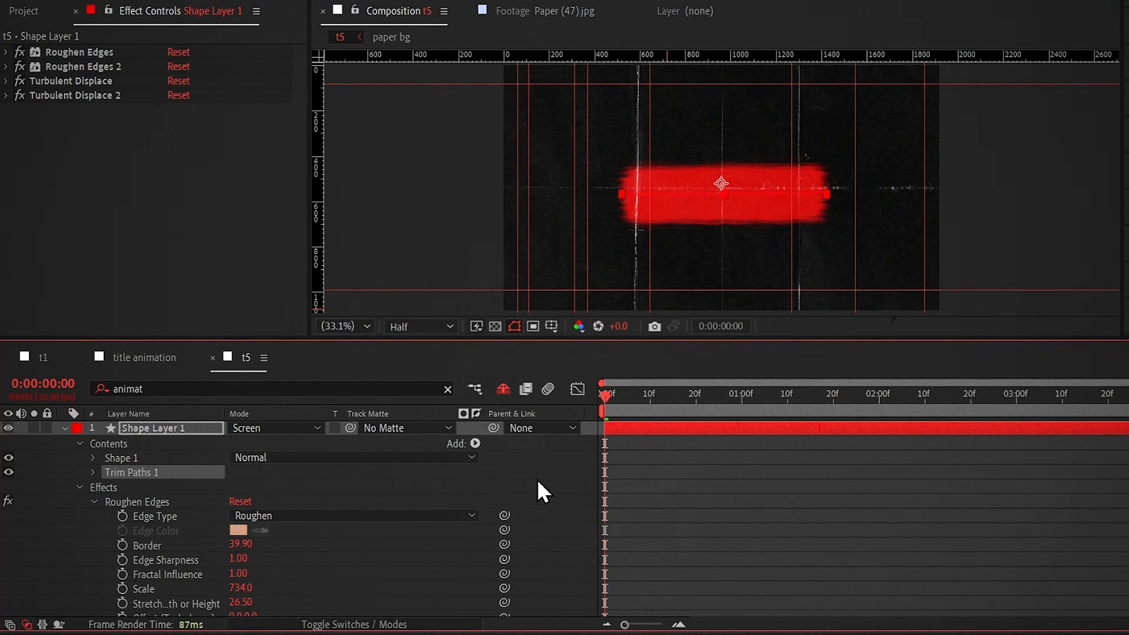
Step: Keyframe the Trim Paths End from 0% at the first frame to 100% at about one second, with Easy Ease
click(94, 472)
click(122, 501)
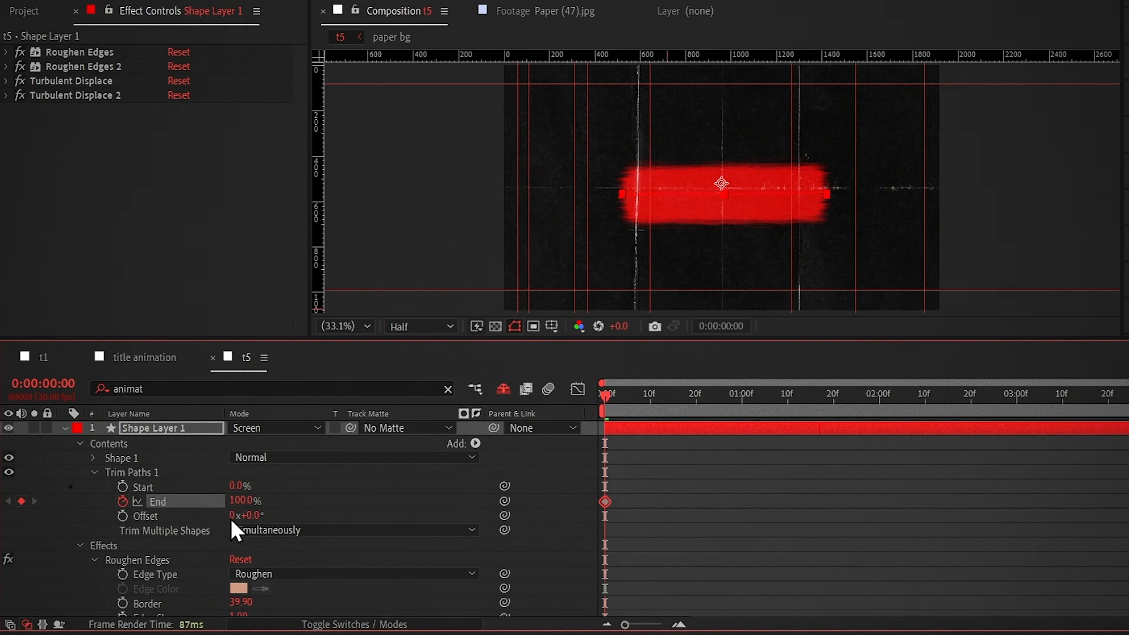
drag(742, 504, 559, 536)
key(F9)
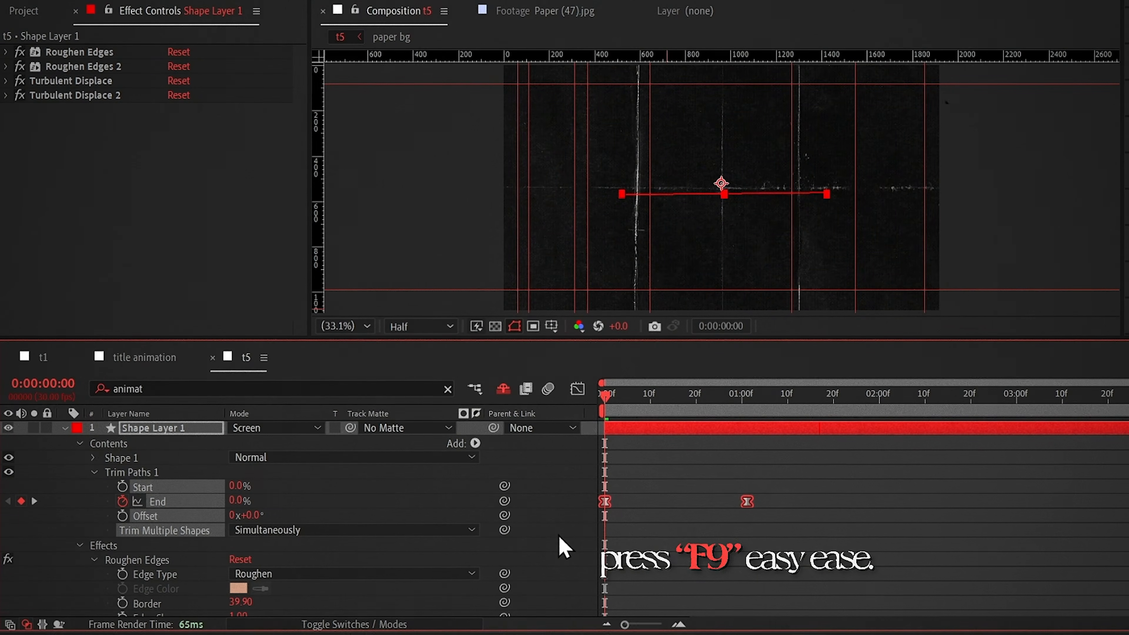
Step: Show the Trim Paths keyframes in the graph editor and preview the stroke and text reveal
click(578, 390)
key(space)
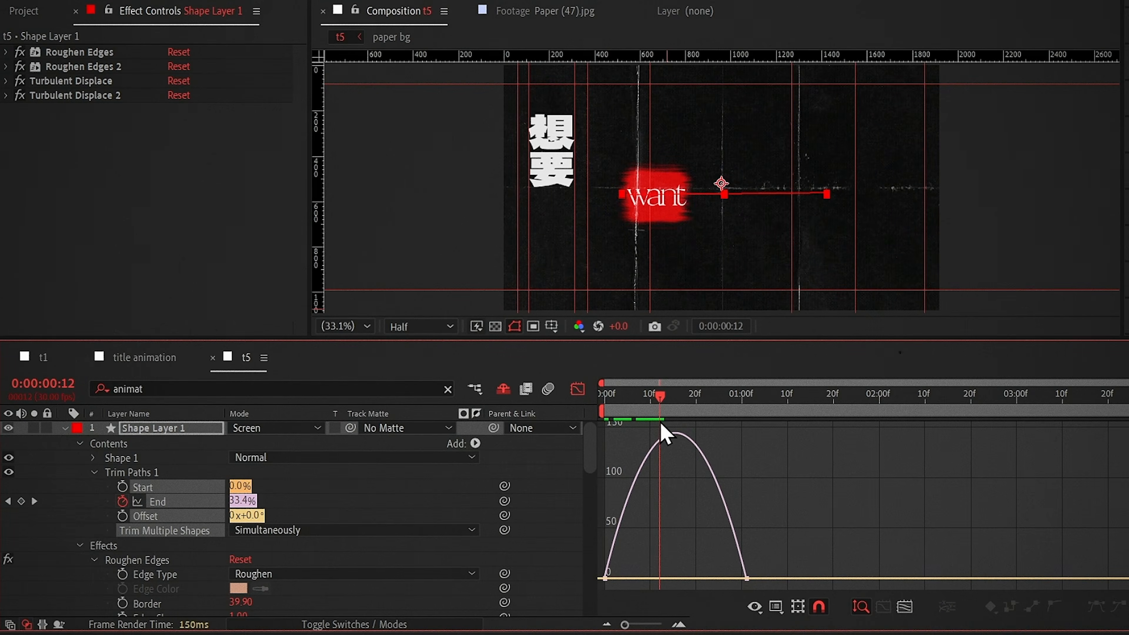
Step: Reshape the Trim Paths End speed curve into an early peak with a long ease-out and close the graph editor
drag(661, 424, 655, 427)
click(747, 578)
drag(724, 578, 625, 577)
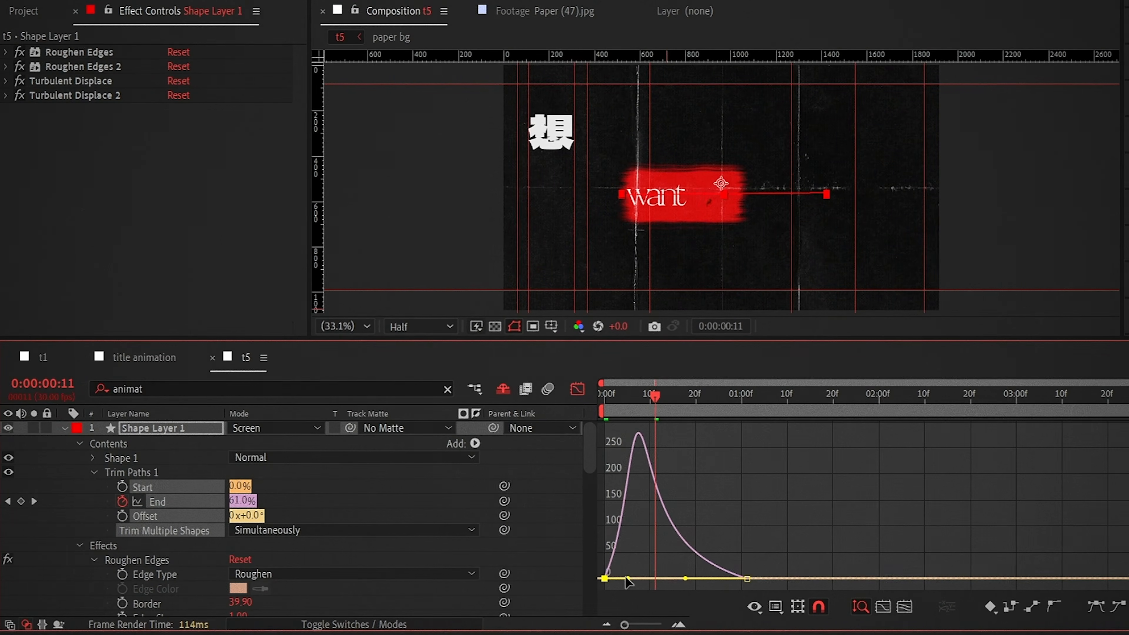
click(578, 390)
Step: Mark the stroke, both text layers and the paper layer as shy and hide shy layers from the timeline
click(358, 610)
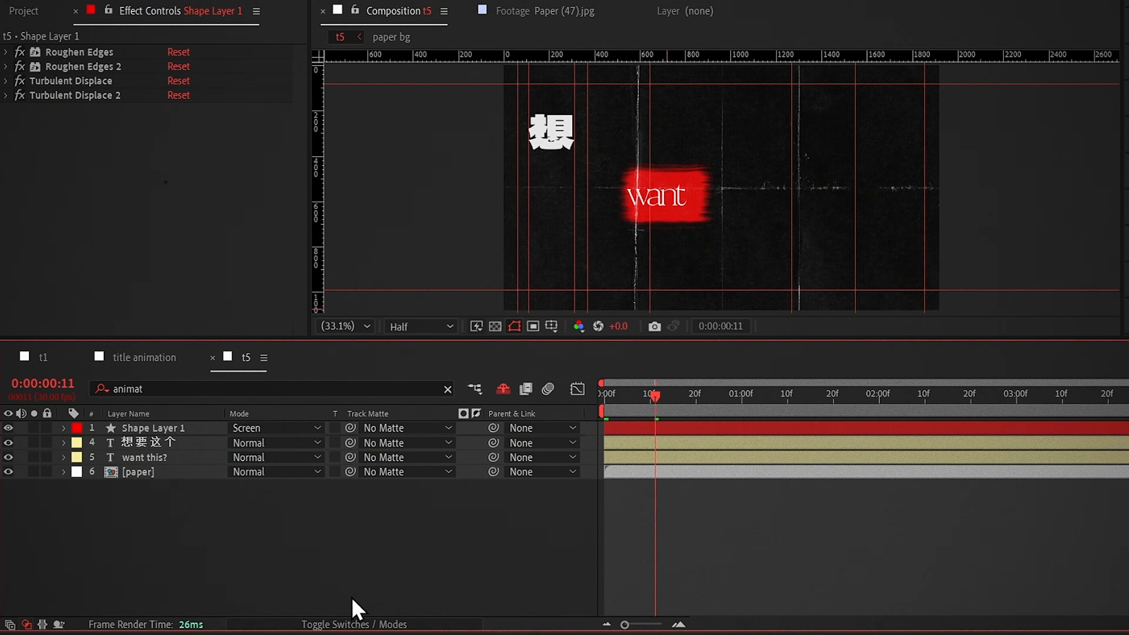
click(352, 624)
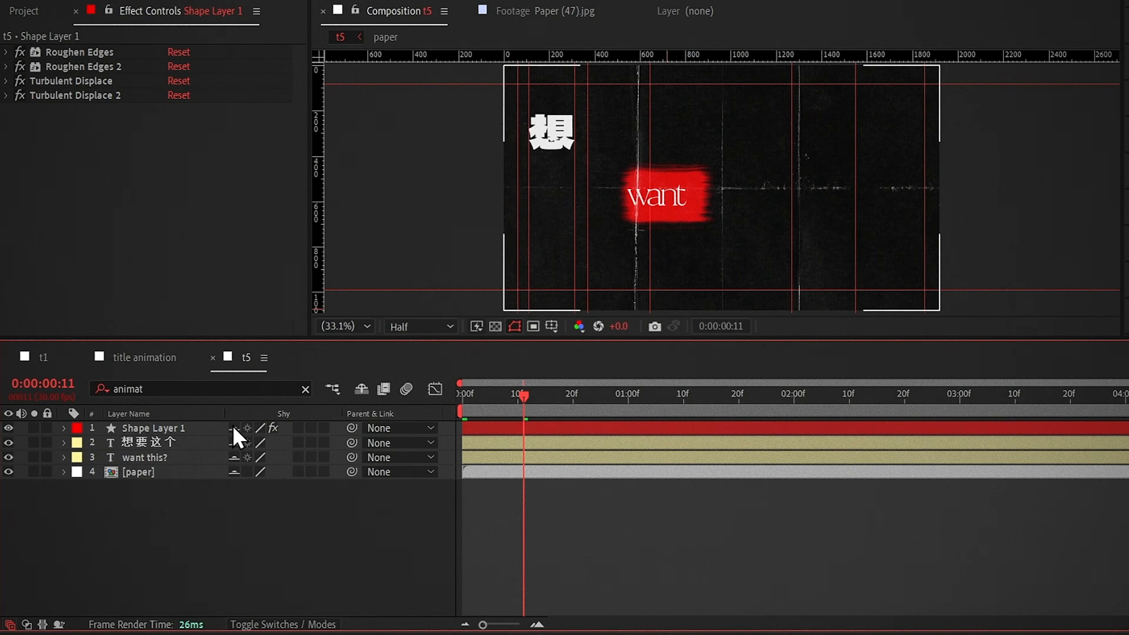
click(363, 392)
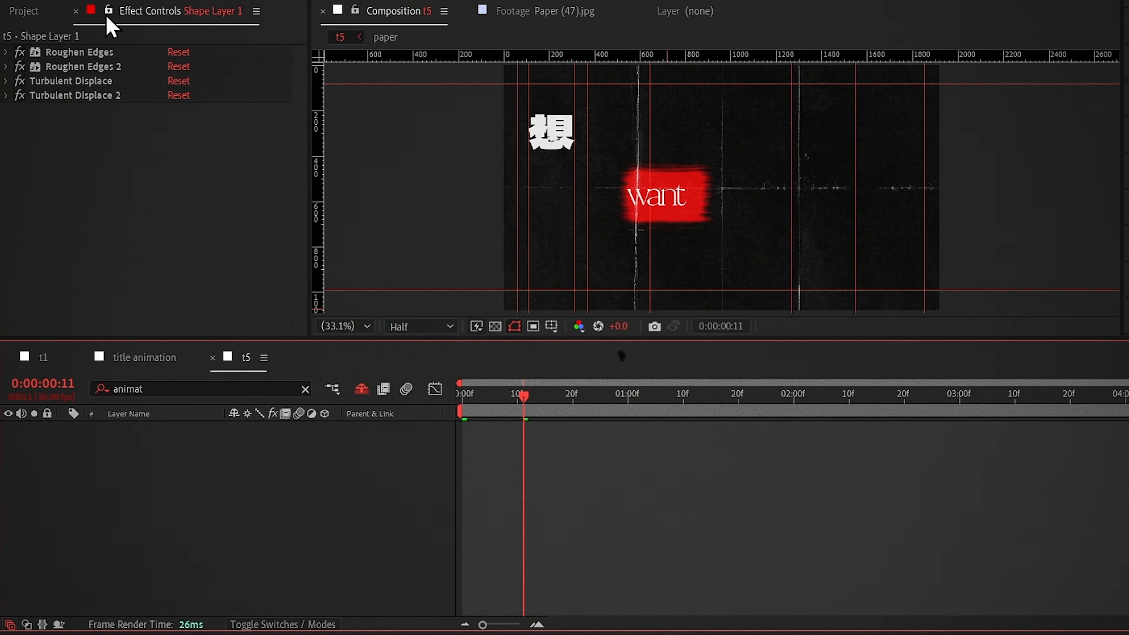
Step: Add RadialVector_067.png to the composition at 40% scale and place it above all other layers
click(23, 10)
click(91, 237)
drag(217, 452, 222, 454)
key(s)
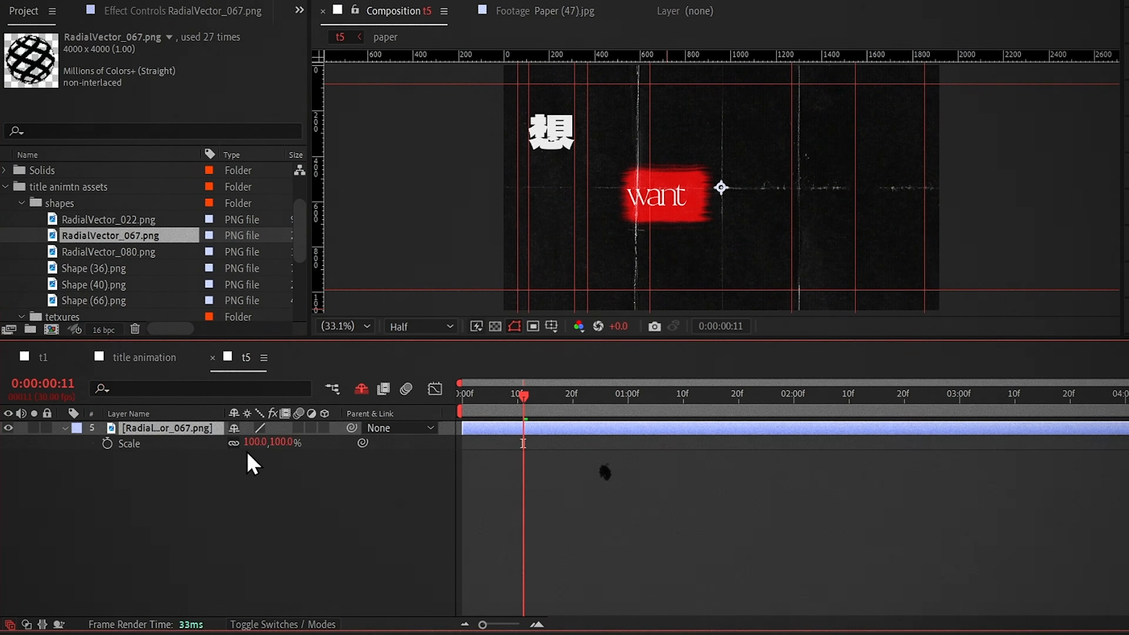
click(361, 390)
drag(172, 427, 174, 424)
click(361, 389)
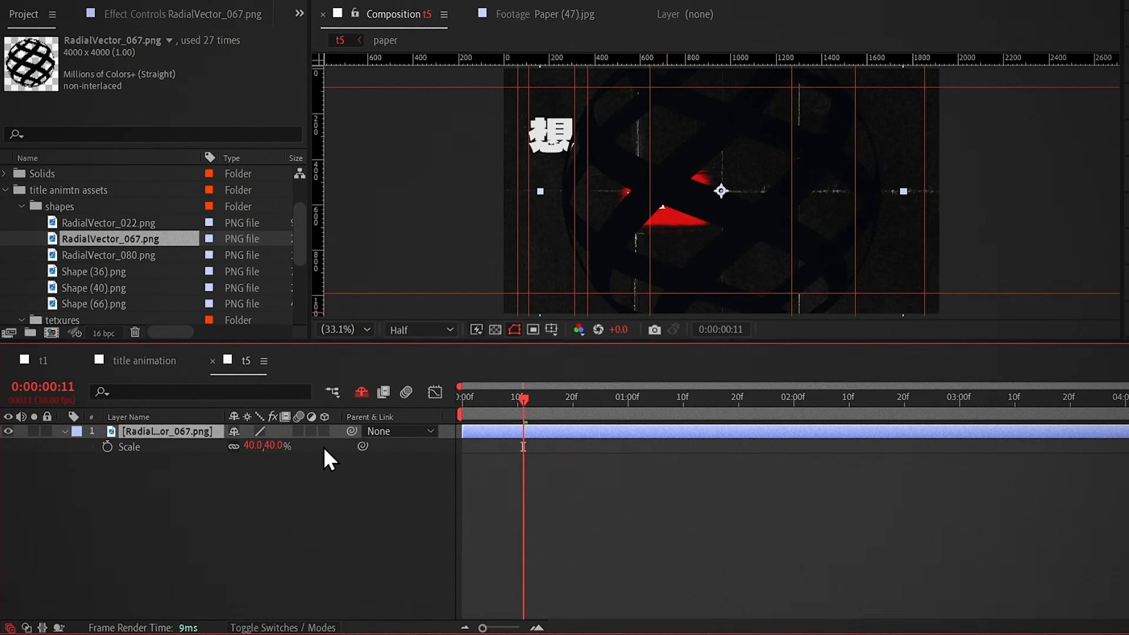
Step: Apply a Fill effect to the globe graphic using the text's light gray color D7D7D7
click(168, 13)
key(ctrl+space)
text(fill)
key(Return)
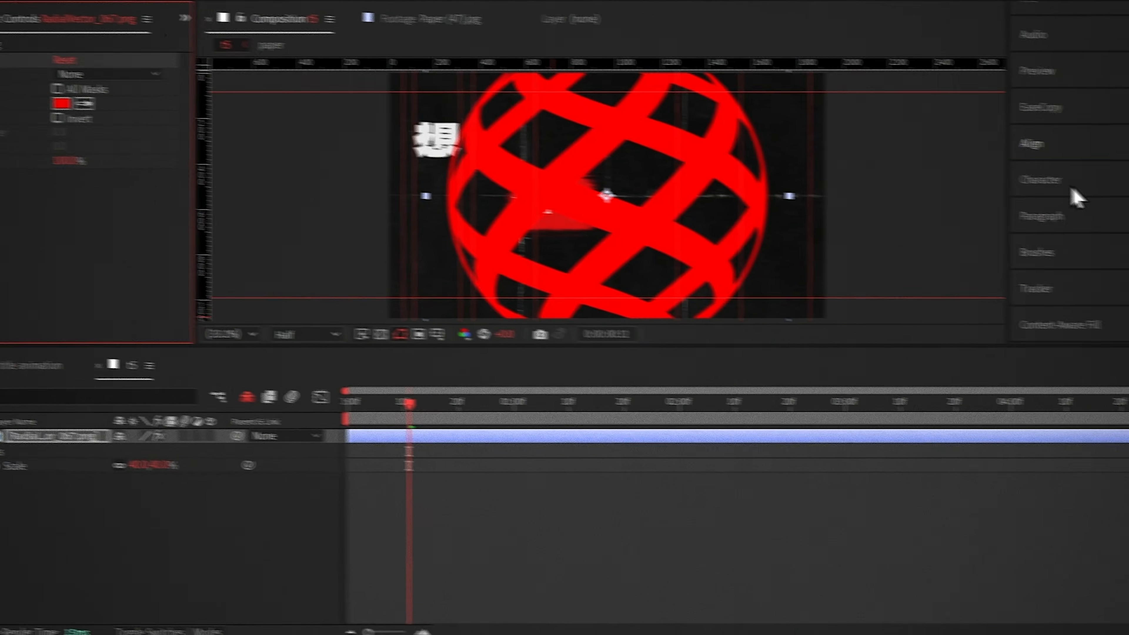
click(1071, 185)
click(1090, 216)
key(Return)
click(58, 95)
text(ffffff)
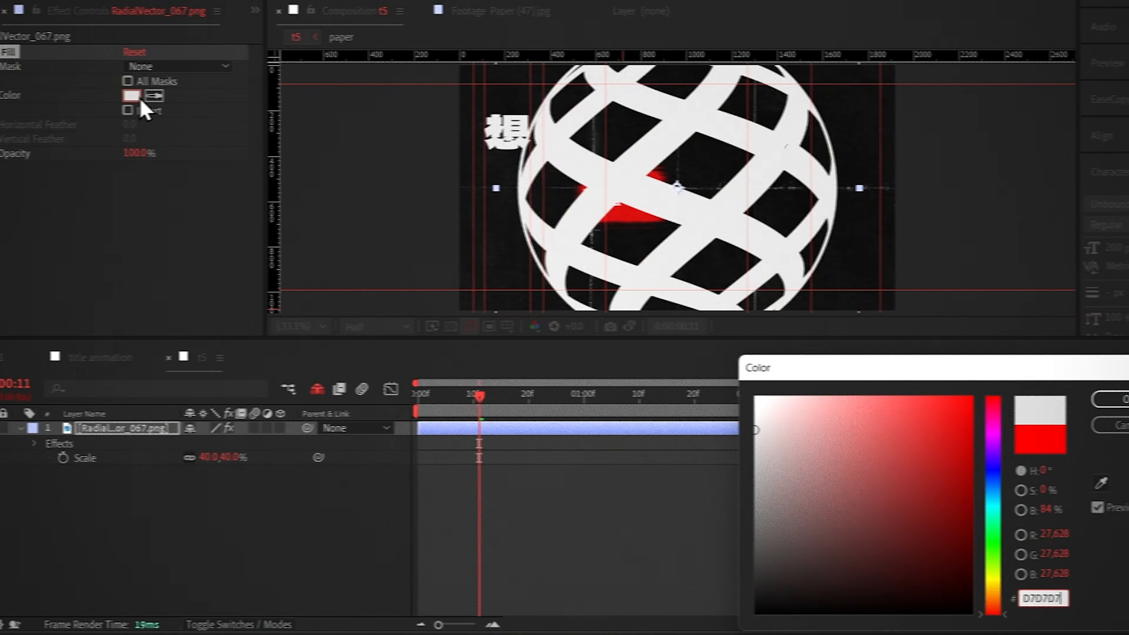
key(Return)
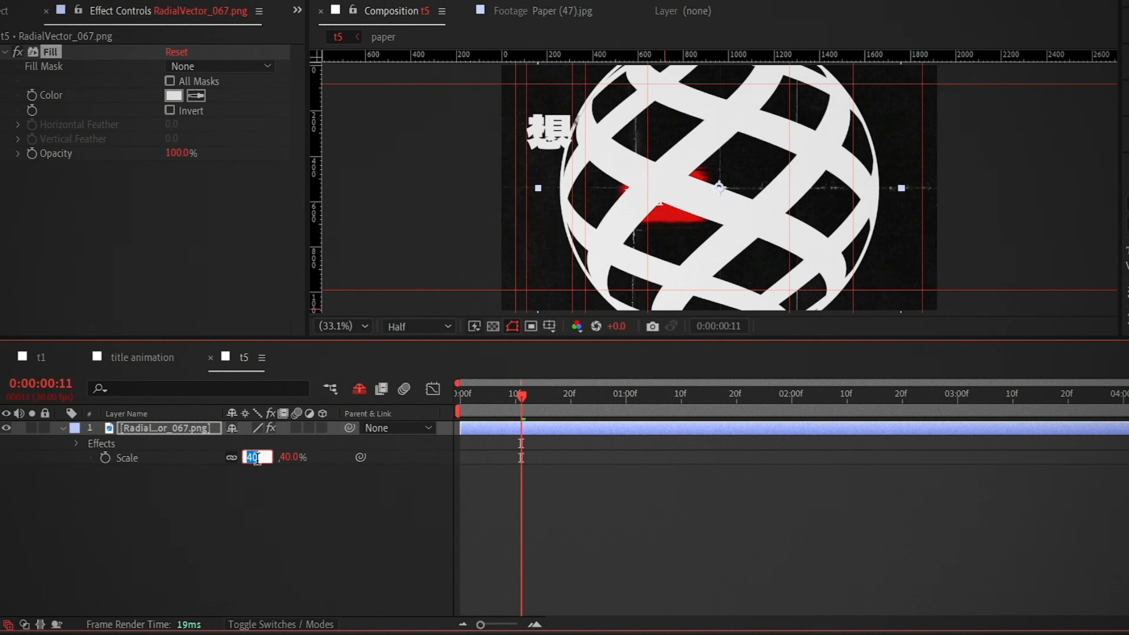
Step: Scale the globe graphic to 0.8% and place it on the upper-left guide intersection
text(0.8)
key(Return)
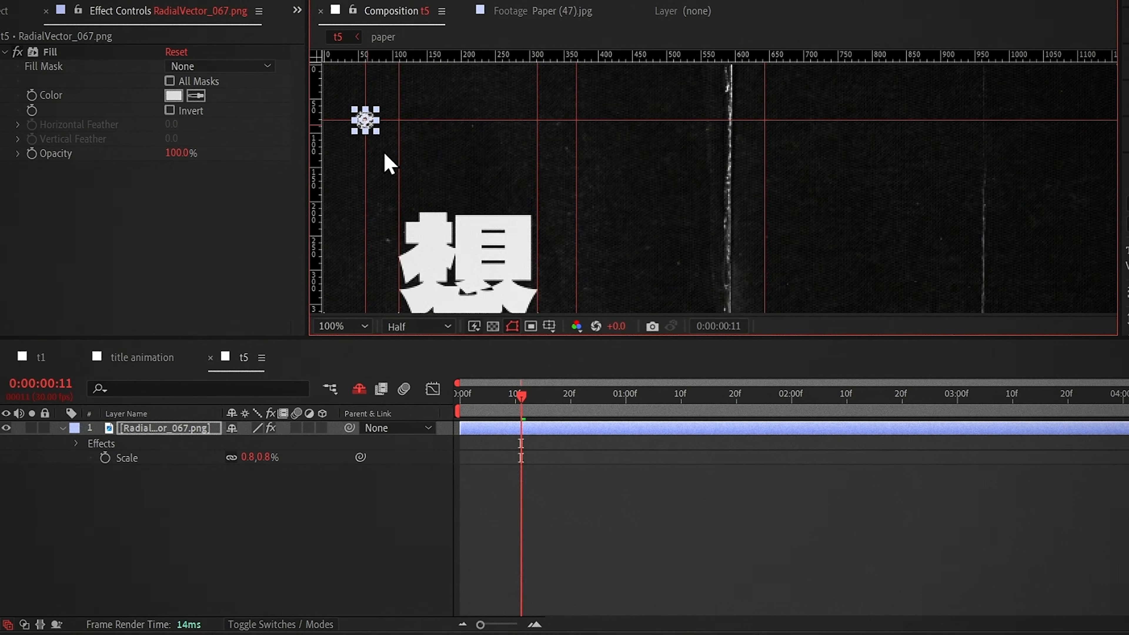
Step: Add Shape (36).png at 34% scale and mask it with a rectangle so only the barcode remains
click(6, 11)
drag(89, 268, 174, 430)
key(s)
drag(262, 448, 218, 459)
drag(844, 219, 696, 171)
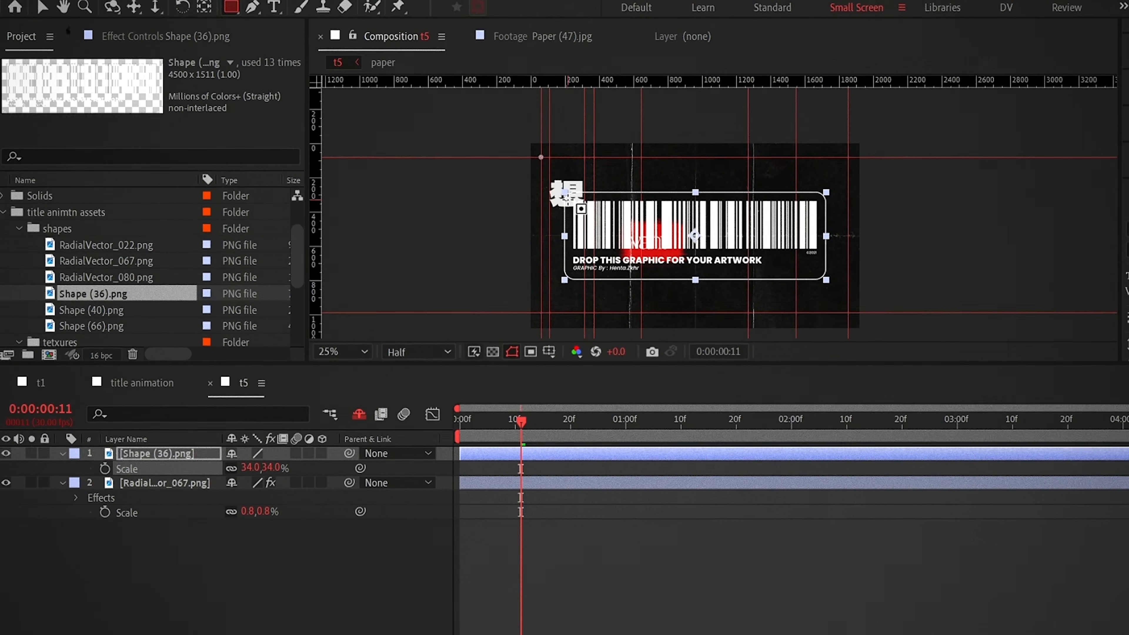
mouse_move(569, 195)
mouse_down()
mouse_move(756, 256)
mouse_move(823, 254)
mouse_up()
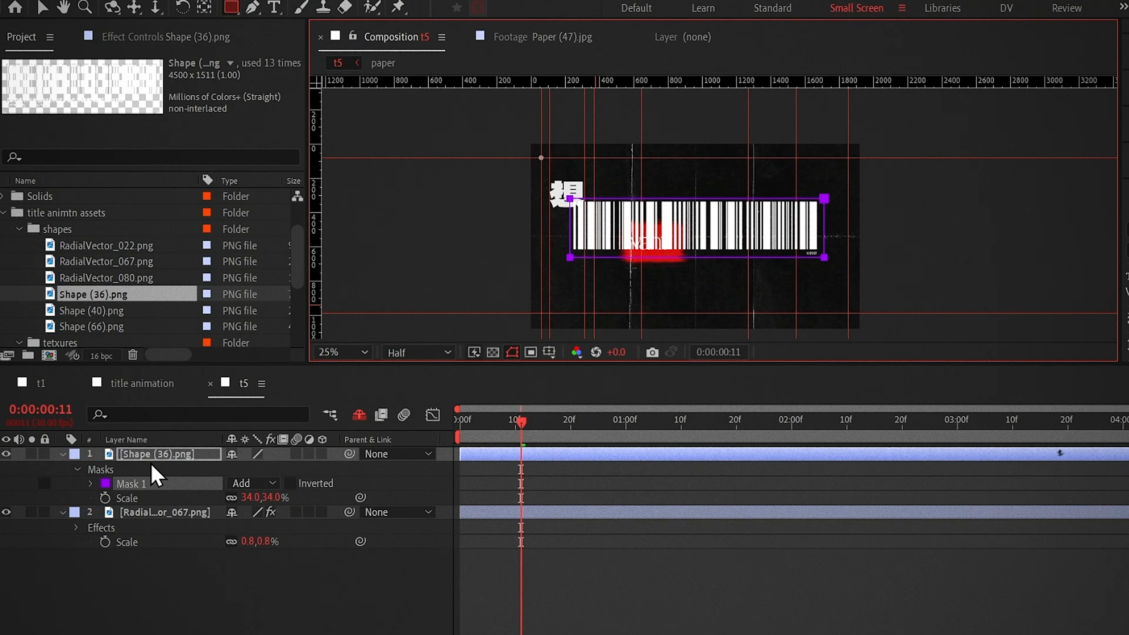
Step: Scale the barcode to 2.5% and place it just right of the globe on the upper guide
key(s)
click(263, 469)
text(2.5)
key(Return)
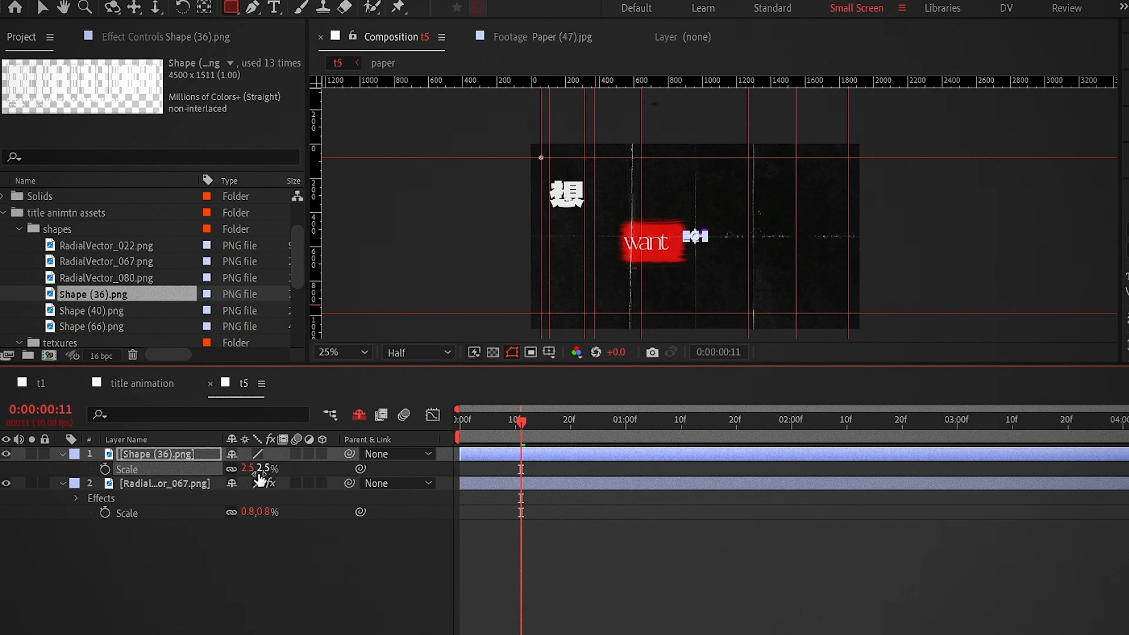
scroll(783, 258, up, 1)
key(v)
drag(670, 257, 586, 236)
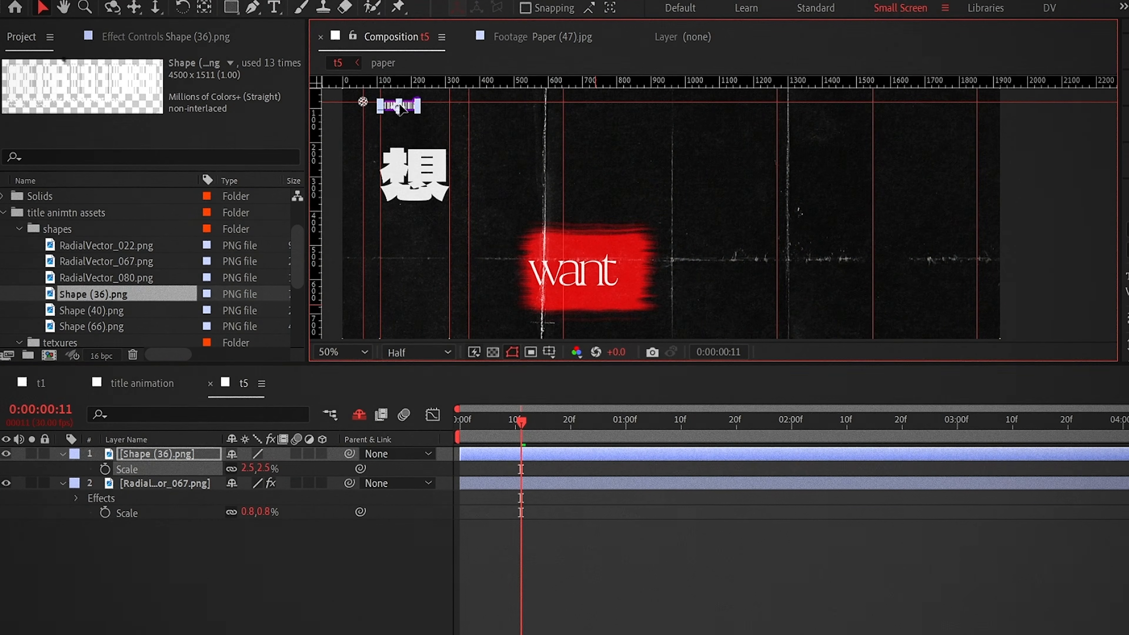
scroll(400, 109, up, 2)
Step: Copy the Fill effect from the globe layer onto the barcode layer
click(175, 484)
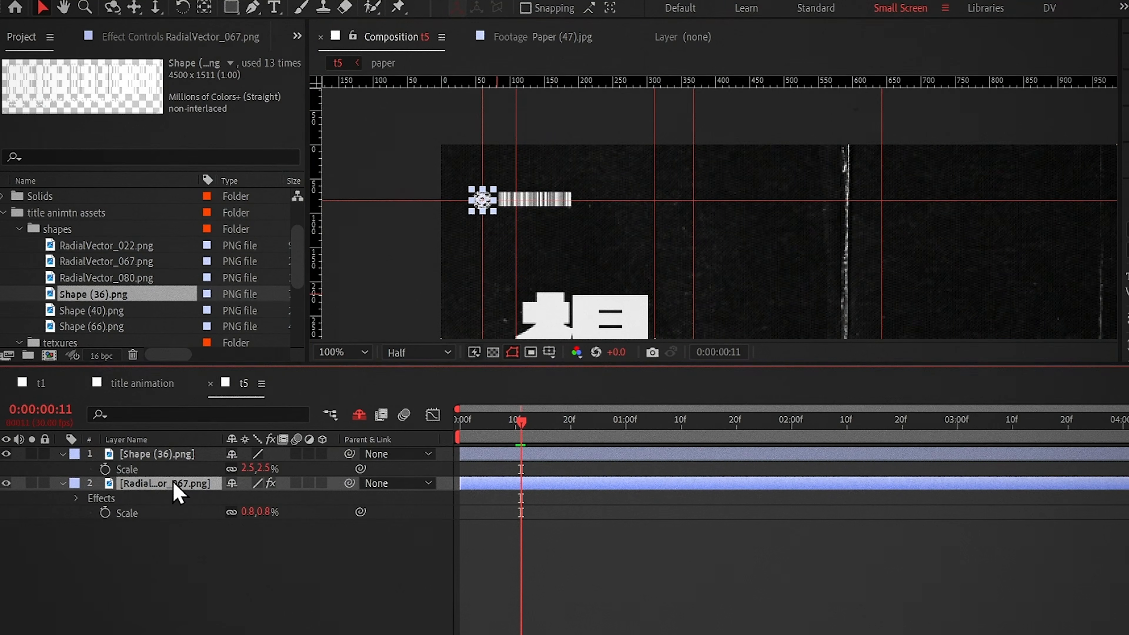
click(73, 82)
click(173, 454)
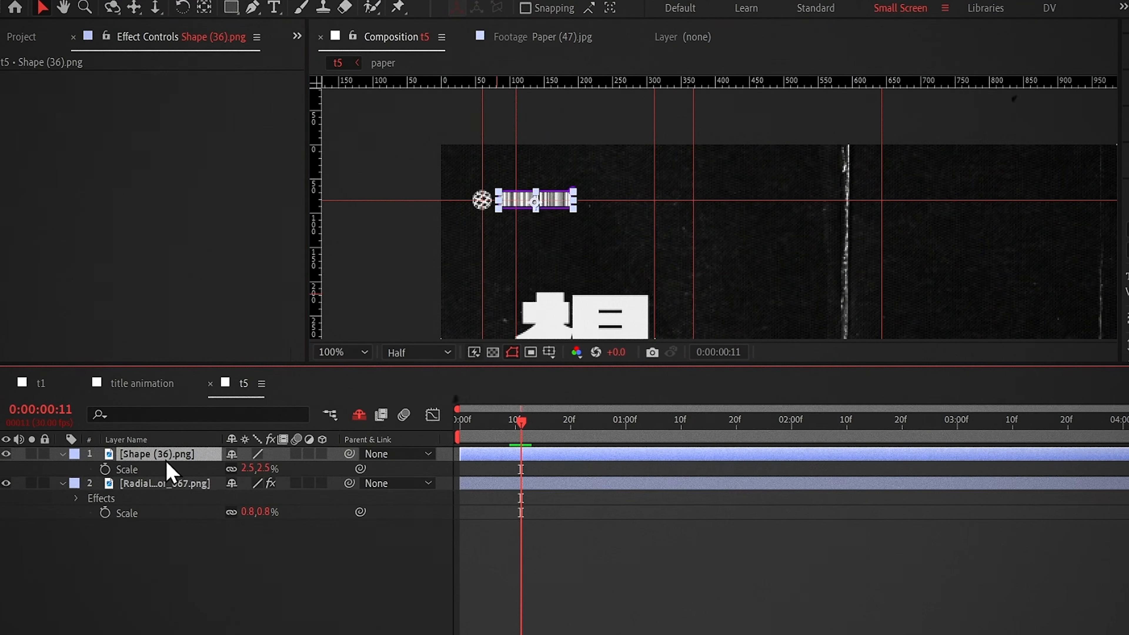
key(ctrl+v)
Step: Move the duplicated globe layer to the top of the stack and replace its source with Shape (40).png
click(164, 498)
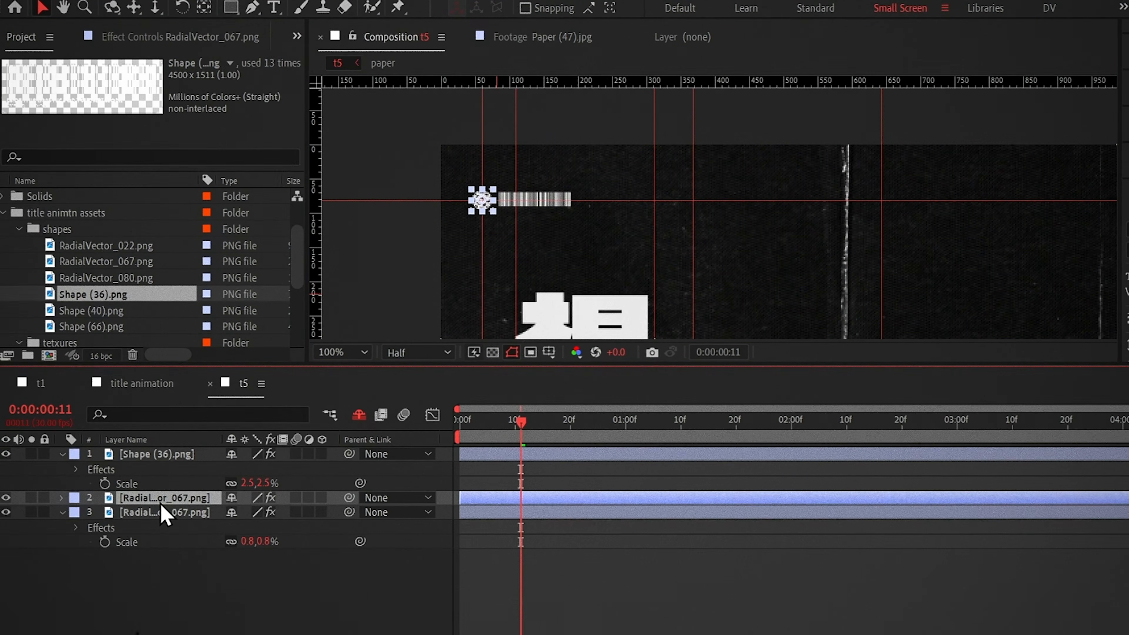
drag(161, 502, 159, 454)
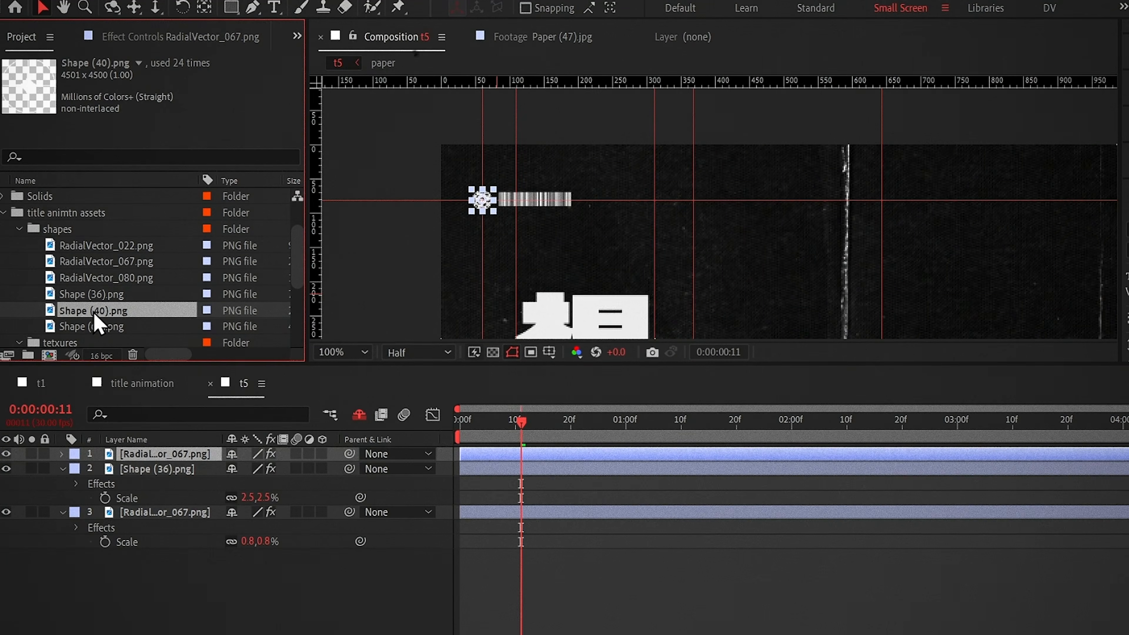
drag(95, 313, 170, 462)
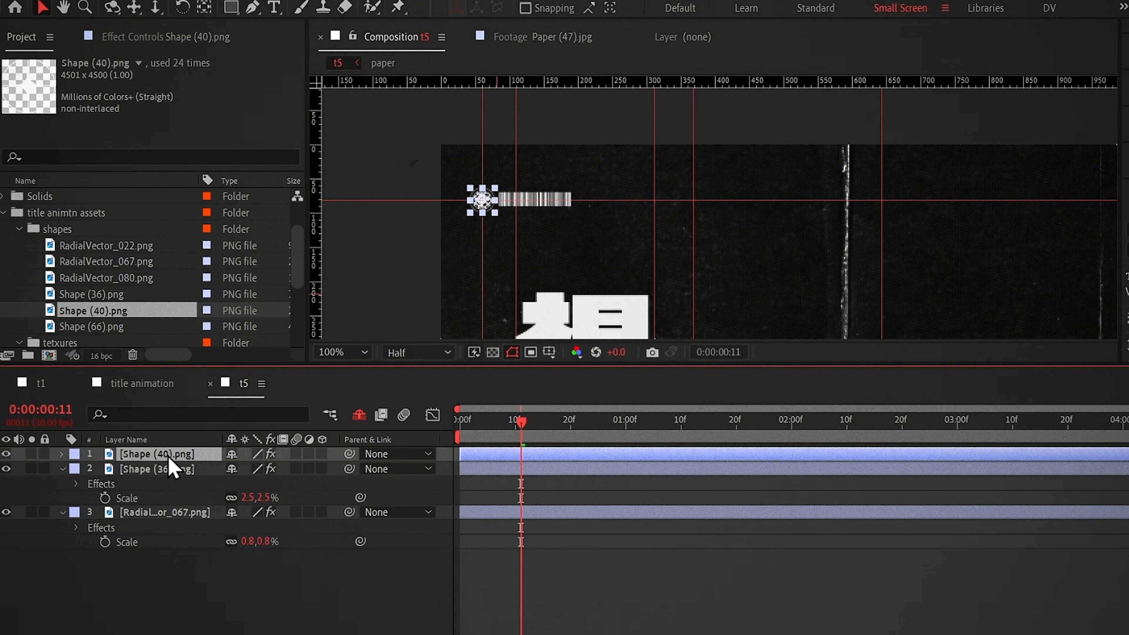
Step: Position the Shape (40) graphic at 368, 81 on the guide intersection and scale it to 0.7%
key(p)
drag(238, 468, 500, 467)
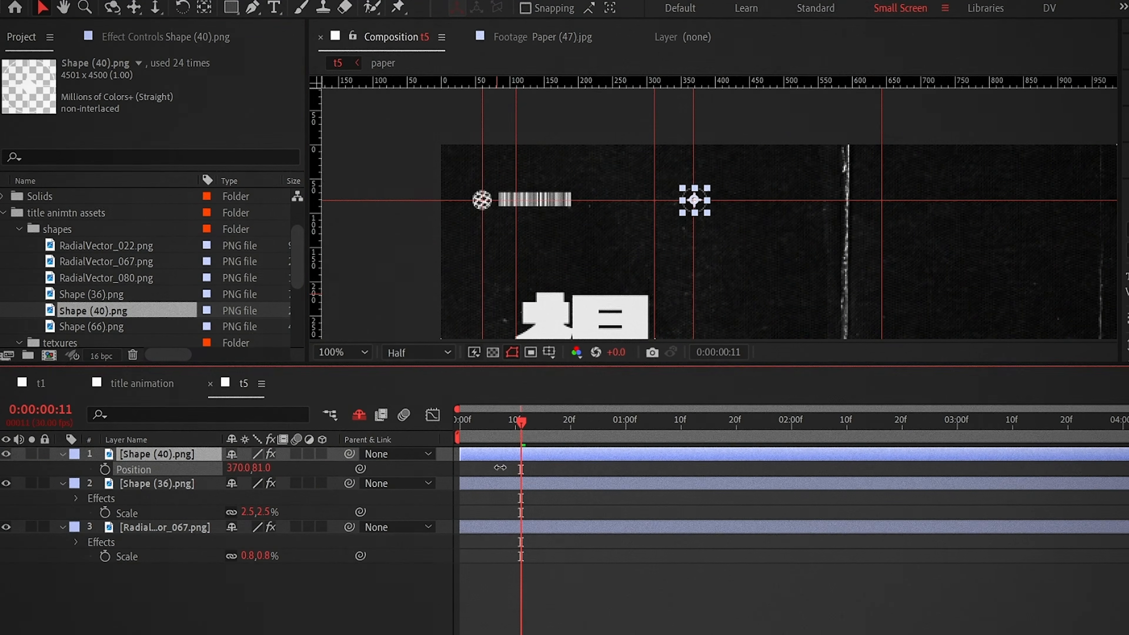
drag(701, 209, 689, 204)
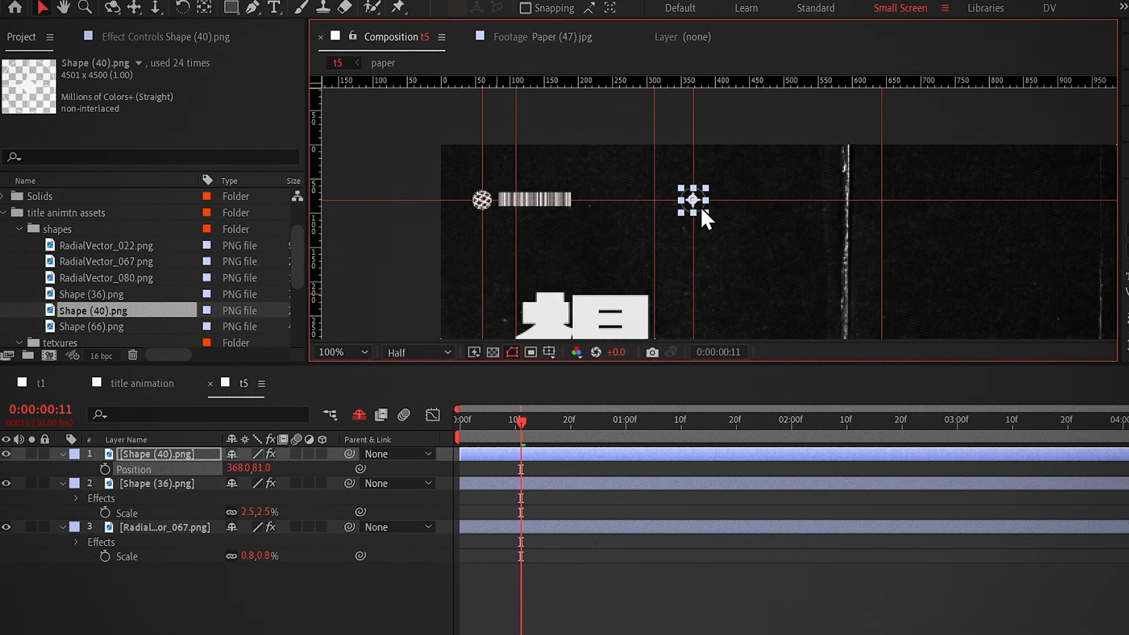
key(s)
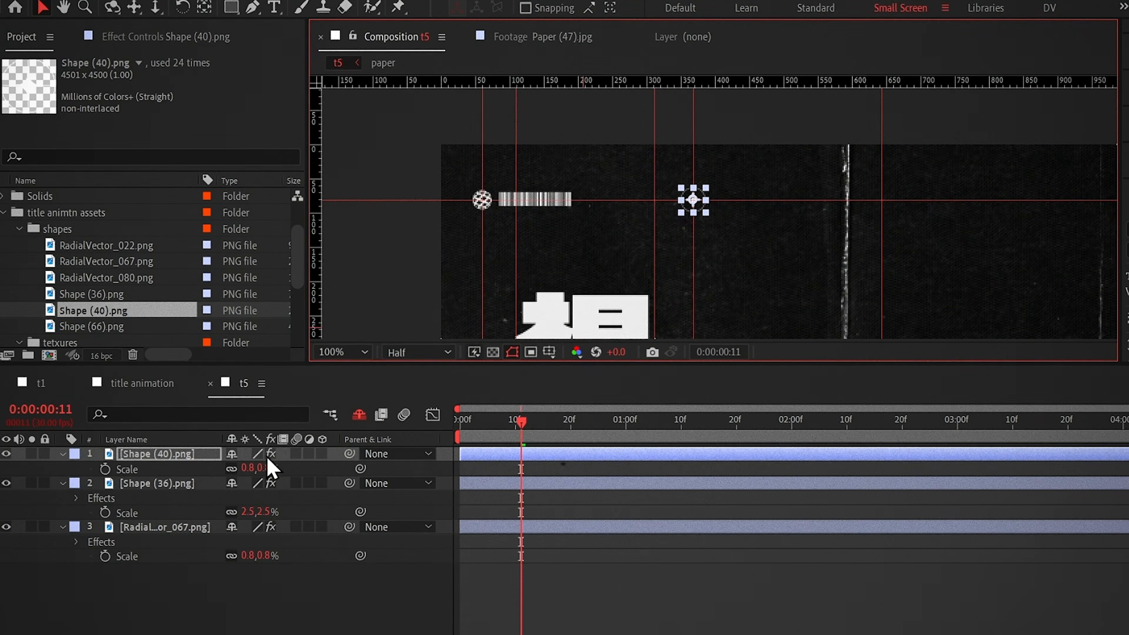
click(249, 468)
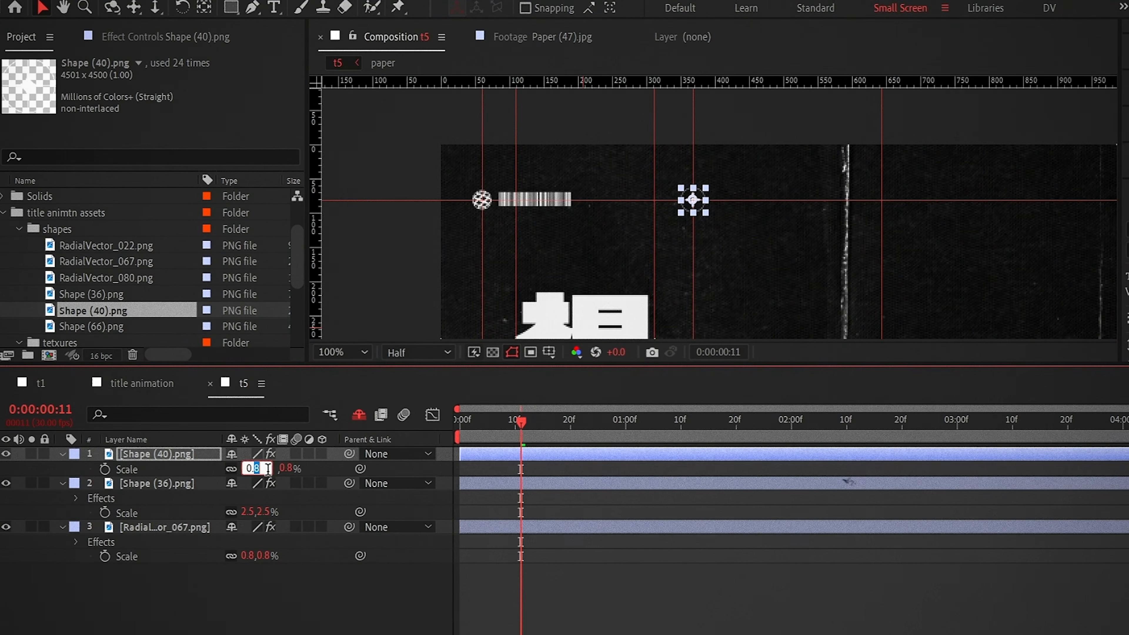
click(285, 589)
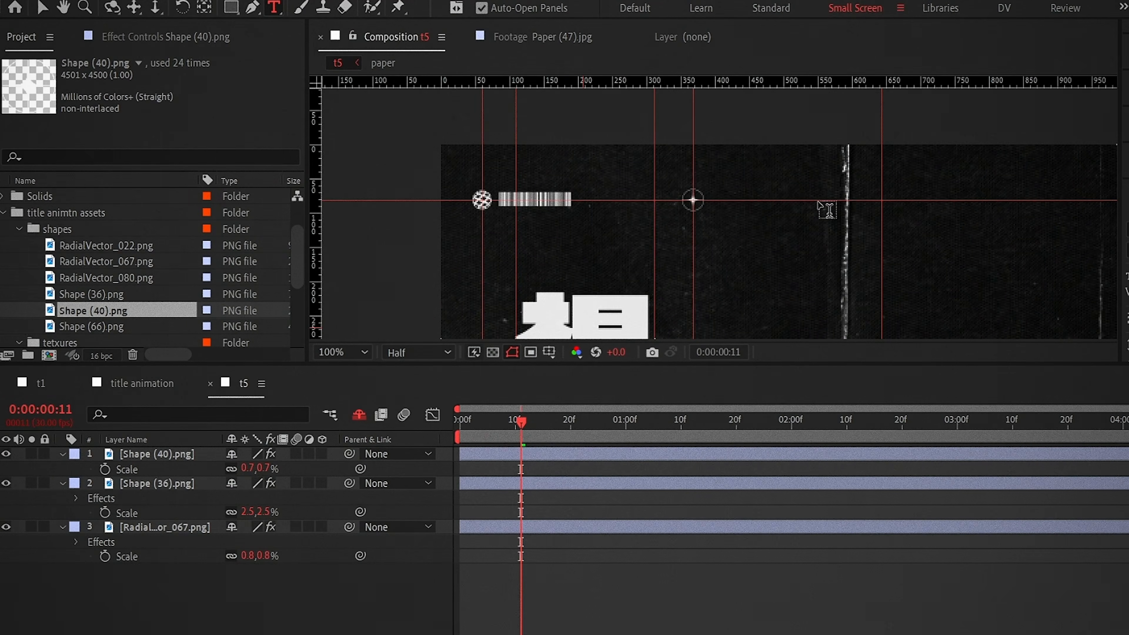
Step: Create a small text box reading 065 on the upper guide, left of the vertical guide near x 640
drag(828, 192, 877, 208)
text(0)
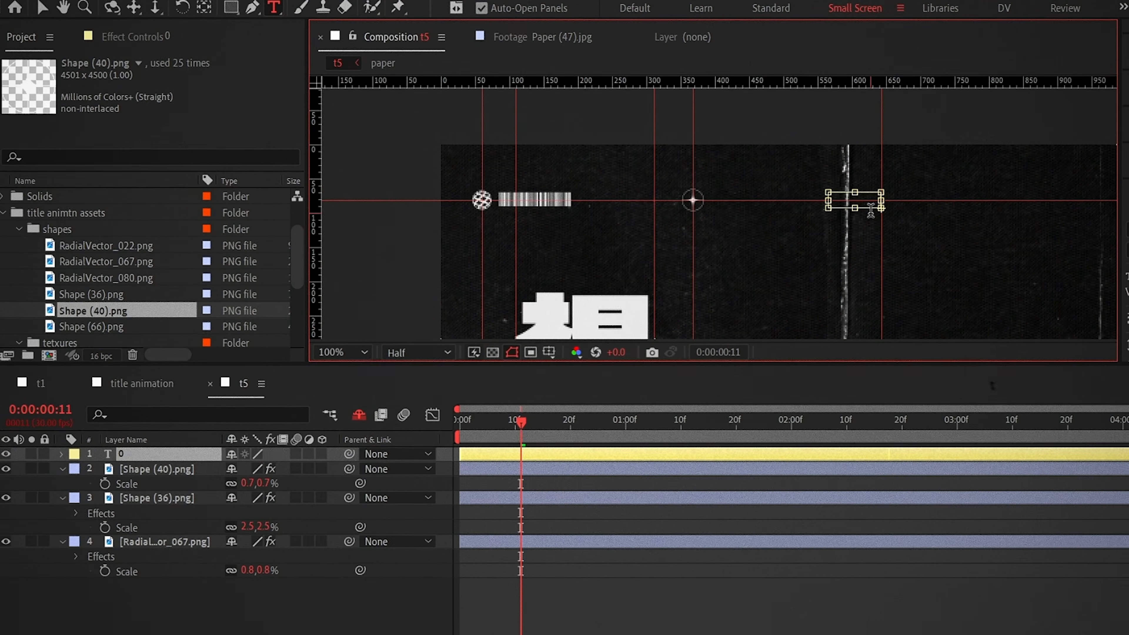
text(65)
Step: Format the 065 text in Milanesa Serif ExtraBold at 23 px and align its right edge with the nearby vertical guide
click(1060, 232)
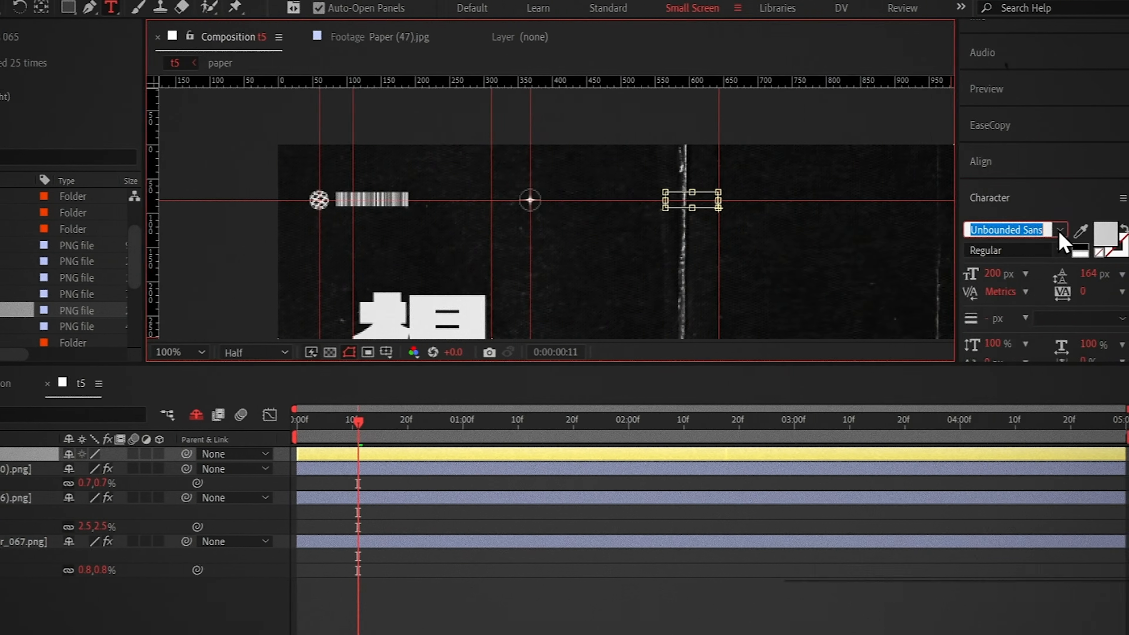
click(1060, 232)
text(mila)
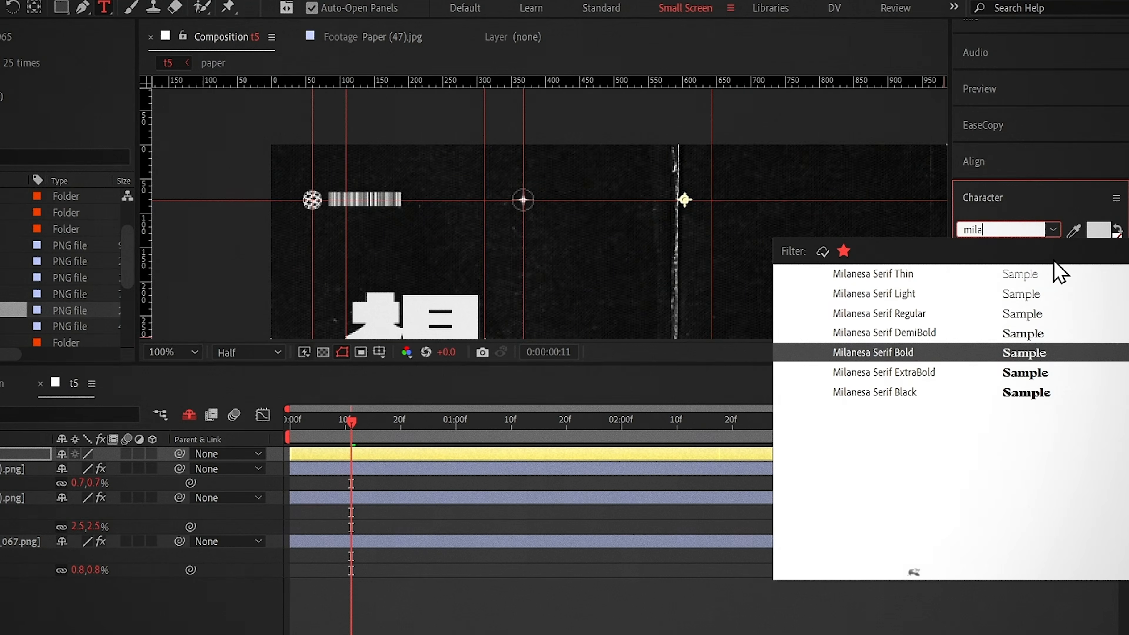
key(Return)
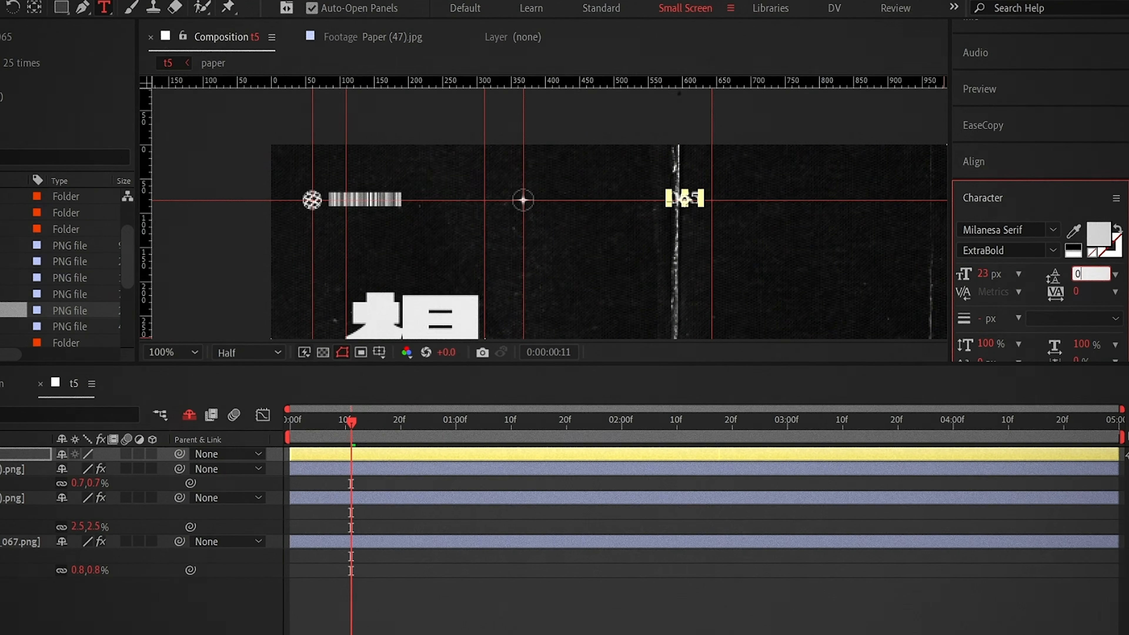
key(v)
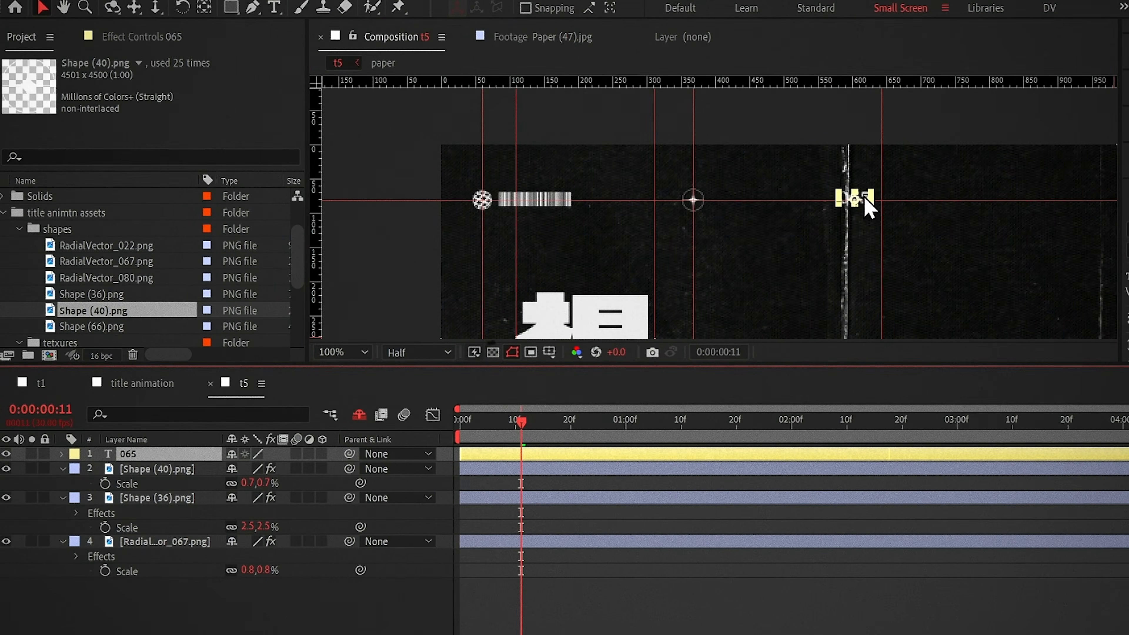
drag(854, 201, 865, 201)
Step: Add Shape (66).png at 7% scale and center it horizontally with its upper line on the upper guide
drag(955, 246, 622, 252)
drag(82, 326, 155, 459)
key(s)
click(255, 469)
text(7)
key(Return)
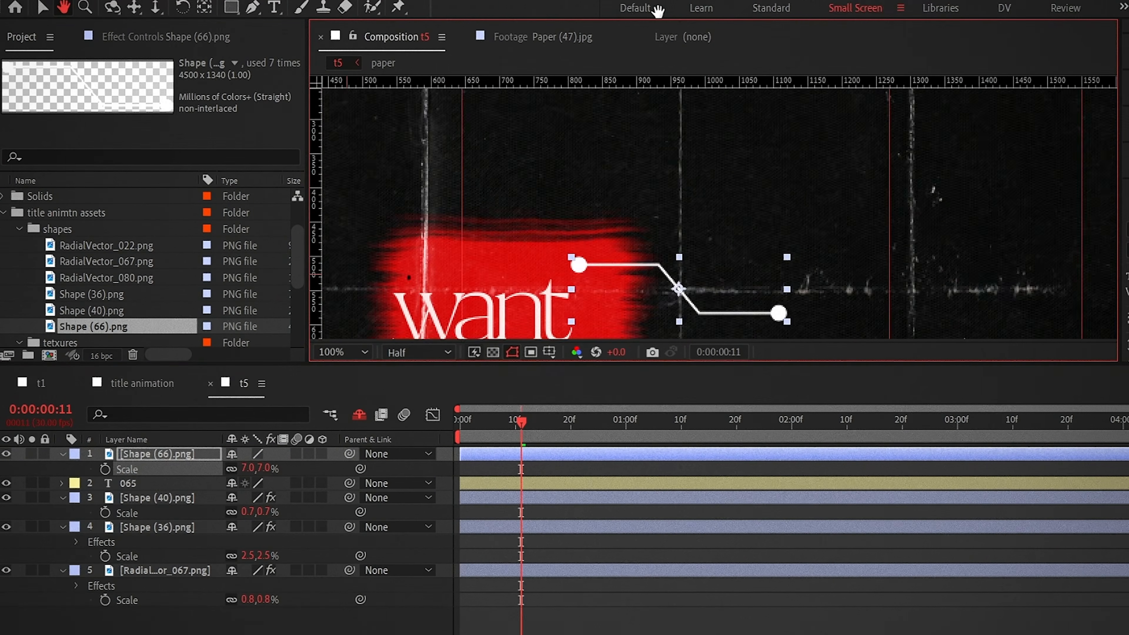
click(1034, 209)
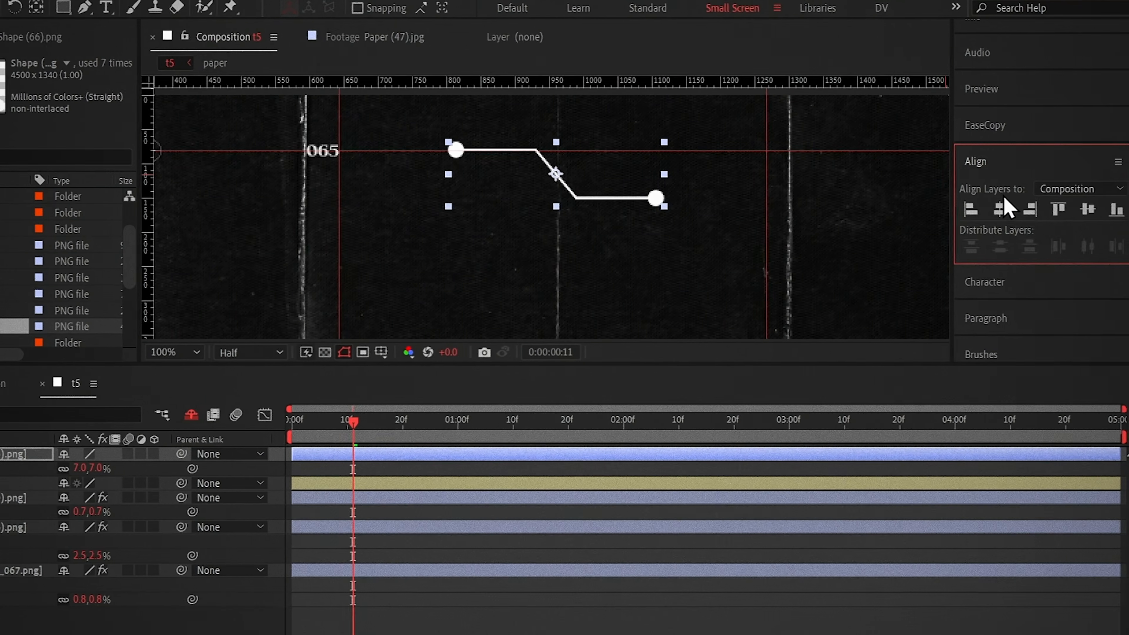
click(1010, 162)
Step: Duplicate the 065 text, bring the copy to the top of the stack and place it at the mirrored right-hand guide
drag(966, 215, 865, 242)
click(18, 483)
key(ctrl+d)
drag(17, 483, 10, 451)
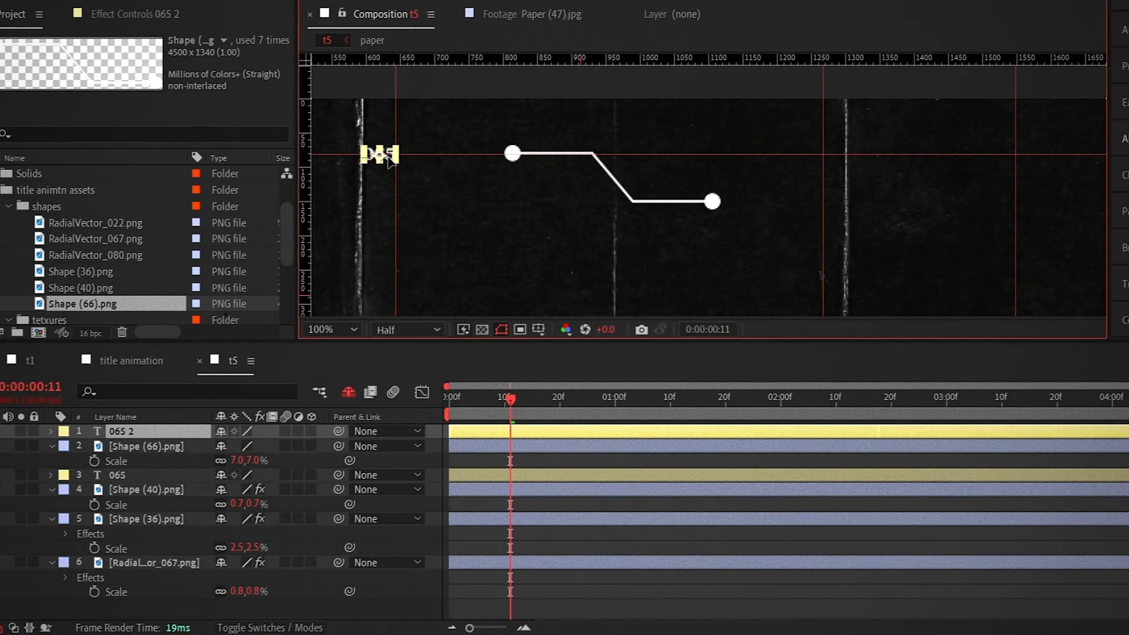
drag(346, 159, 805, 159)
Step: Duplicate the Shape (40) graphic to the top of the stack and place the copy on the guide near x 1550
drag(845, 218, 681, 218)
click(98, 495)
key(ctrl+d)
drag(98, 496, 146, 425)
key(p)
drag(235, 444, 275, 445)
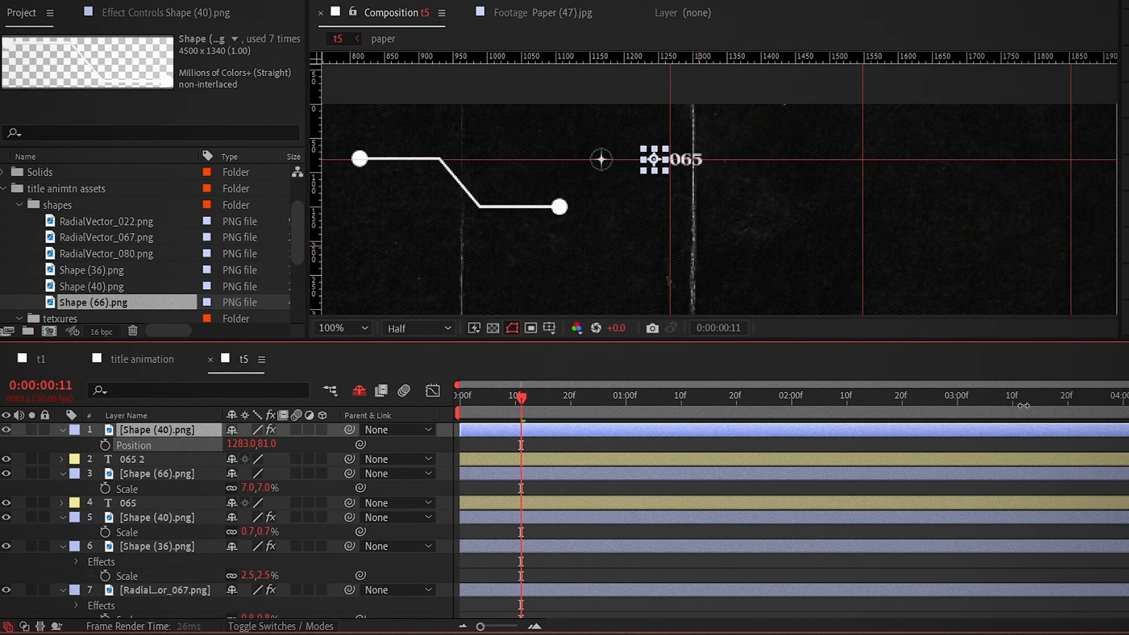
drag(655, 159, 862, 159)
Step: Duplicate the globe graphic to the top of the stack and place the copy on the upper-right guide intersection
click(174, 589)
key(ctrl+d)
drag(174, 589, 276, 445)
key(p)
drag(722, 180, 828, 203)
Step: Duplicate the barcode, raise the copy in the stack and place it just left of the upper-right globe
scroll(240, 567, down, 1)
click(146, 539)
key(ctrl+d)
drag(146, 538, 140, 450)
key(p)
drag(228, 473, 491, 479)
key(F2)
Step: Set the label color of all nine header graphic and text layers to Blue
click(342, 328)
click(324, 29)
key(u)
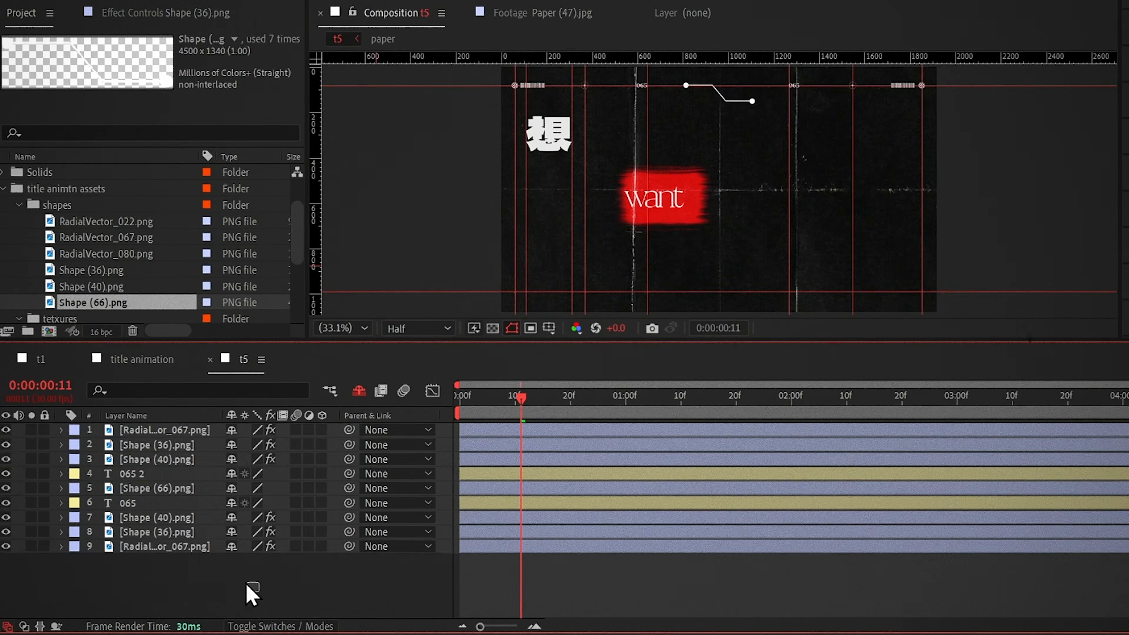
drag(252, 592, 85, 432)
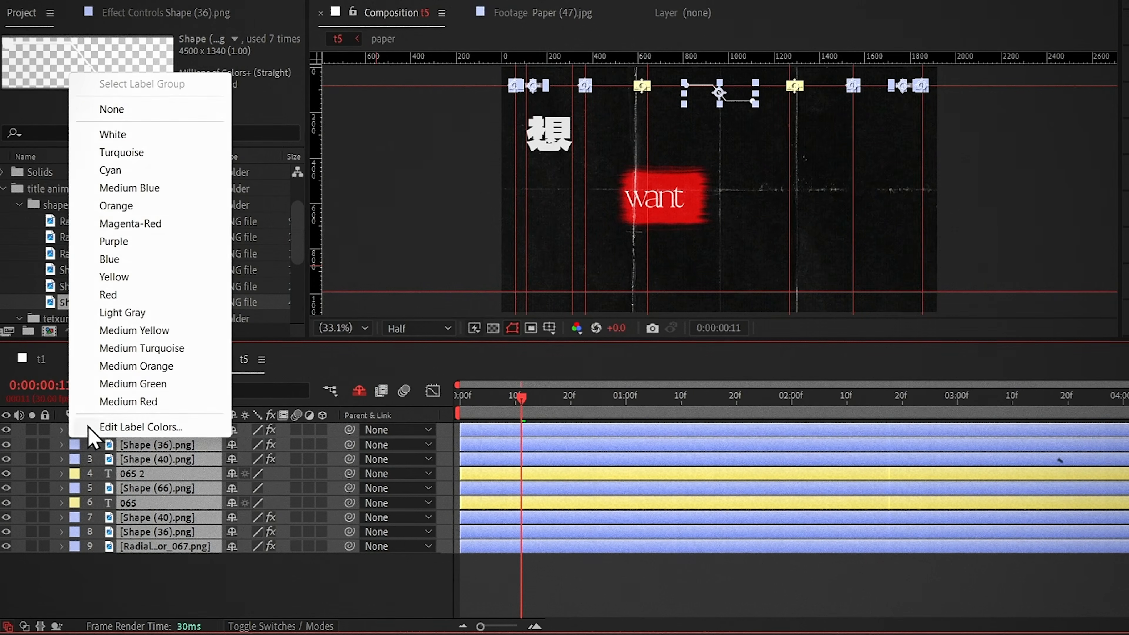
click(109, 259)
Step: Duplicate the upper-left globe to the top of the stack, labelled Red, and place the copy on the lower guide at 60, 989
click(144, 547)
key(ctrl+d)
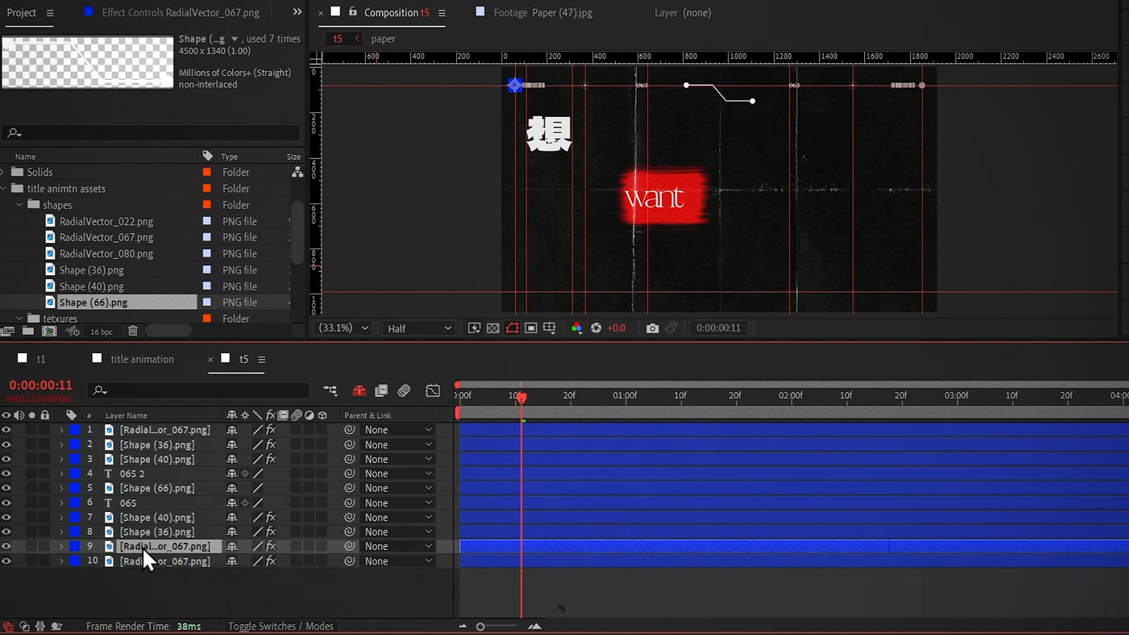
drag(144, 443, 77, 439)
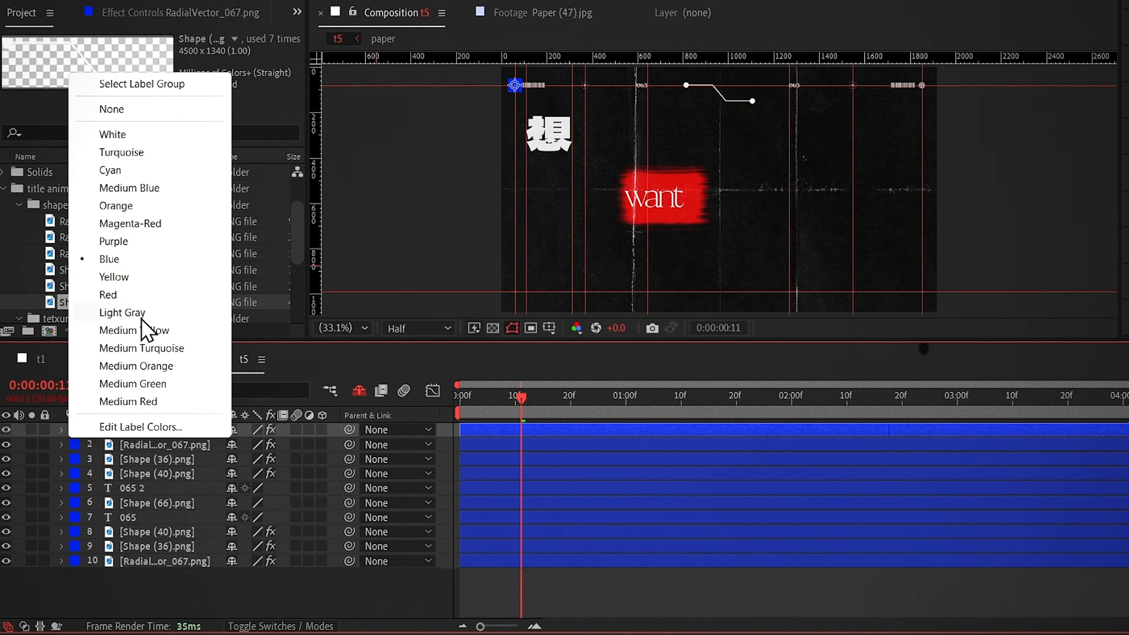
key(p)
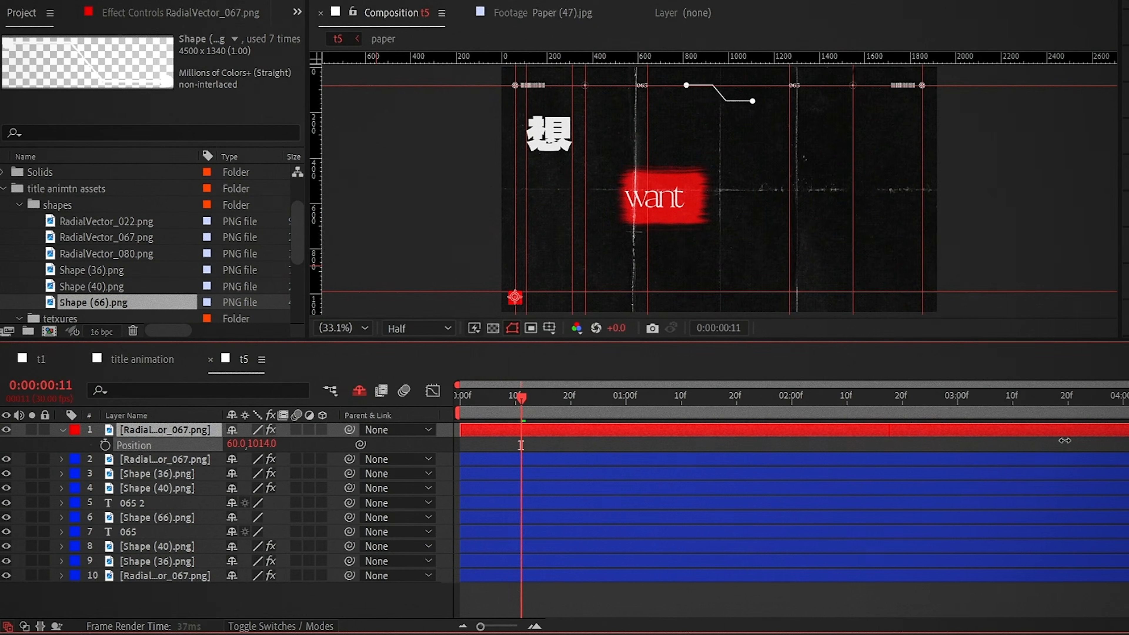
scroll(539, 285, up, 3)
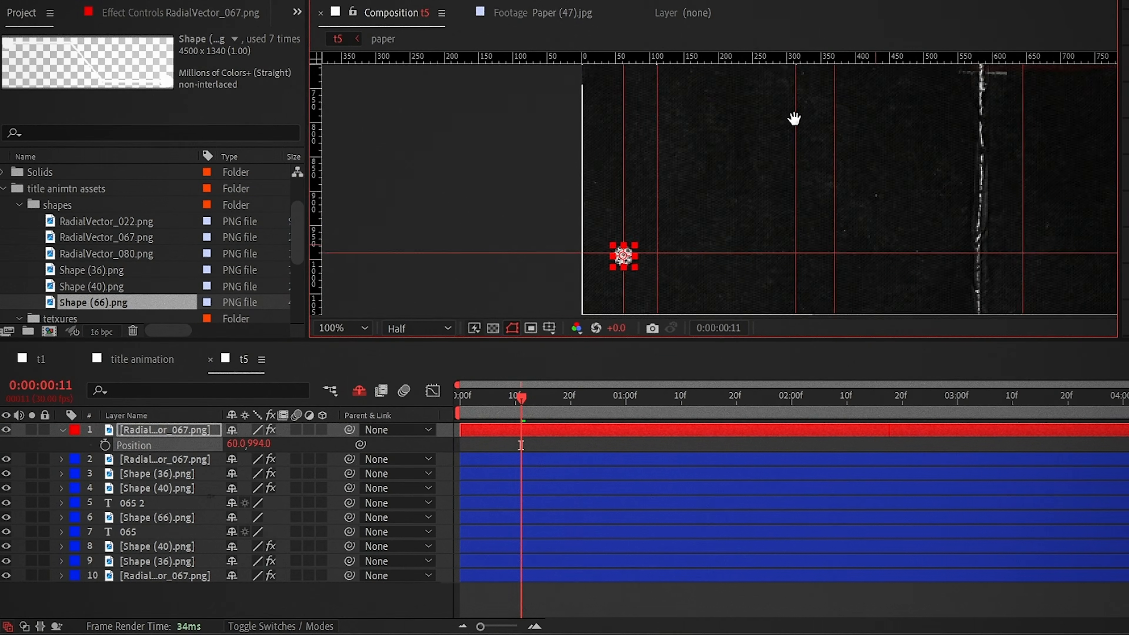
Step: Duplicate the 065 text to the top of the stack and place the copy beside the lower-left globe at 108.9, 992
click(134, 532)
key(ctrl+d)
key(ctrl+shift+])
scroll(645, 227, down, 1)
drag(838, 221, 668, 313)
key(p)
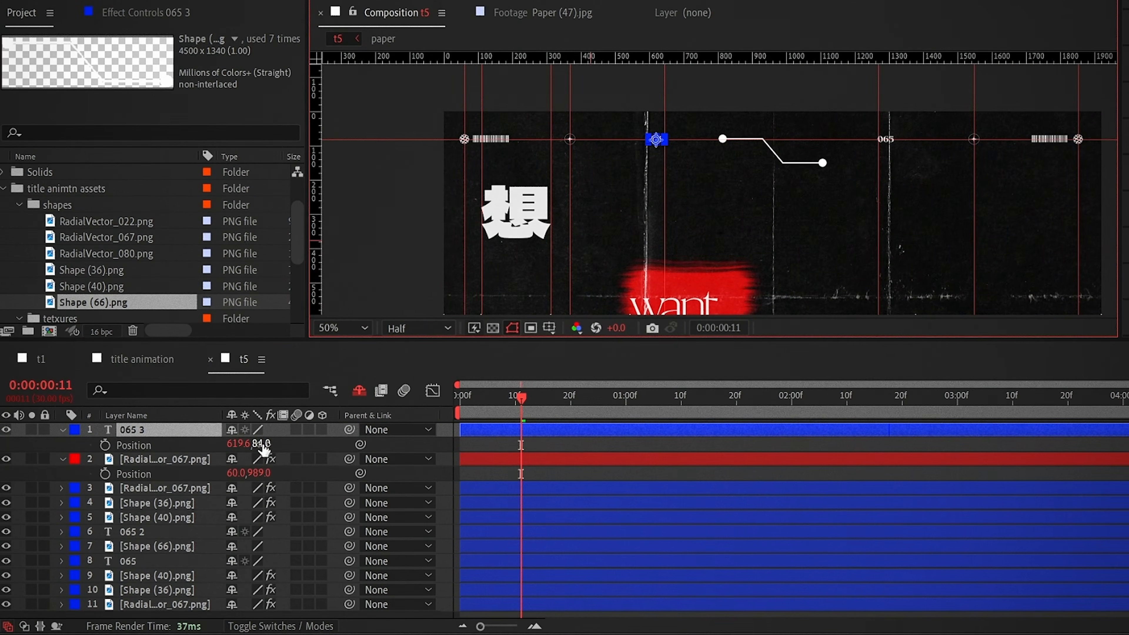
drag(262, 444, 776, 328)
drag(673, 312, 768, 212)
scroll(688, 132, up, 1)
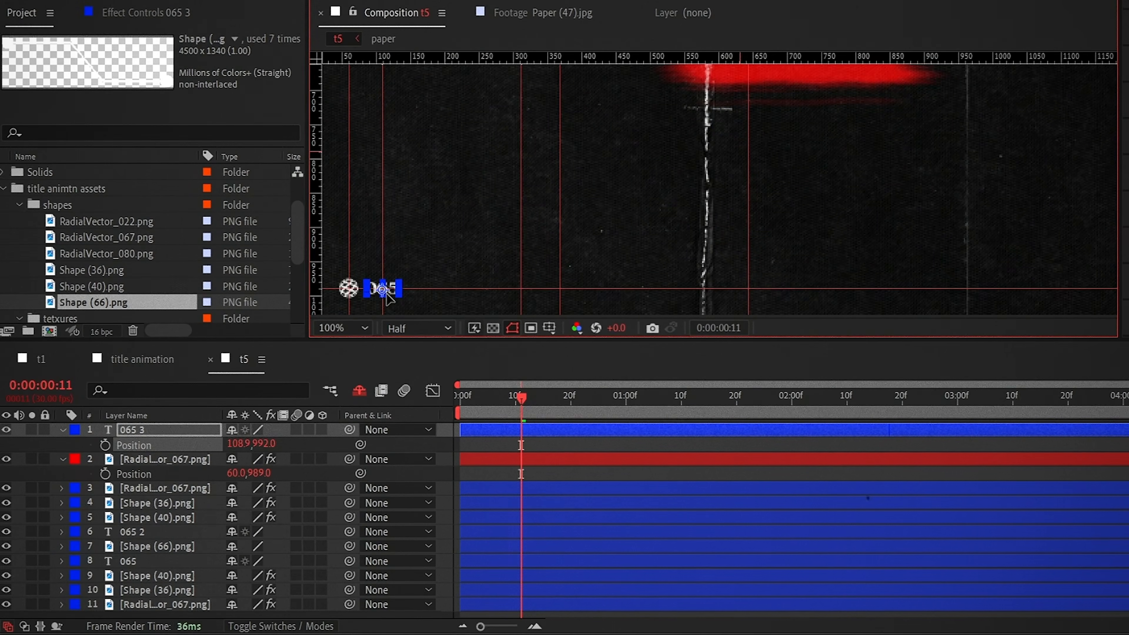
Step: Retype the text beside the lower-left globe as LIKE and set the label color of the new footer copy to Red
drag(512, 250, 764, 182)
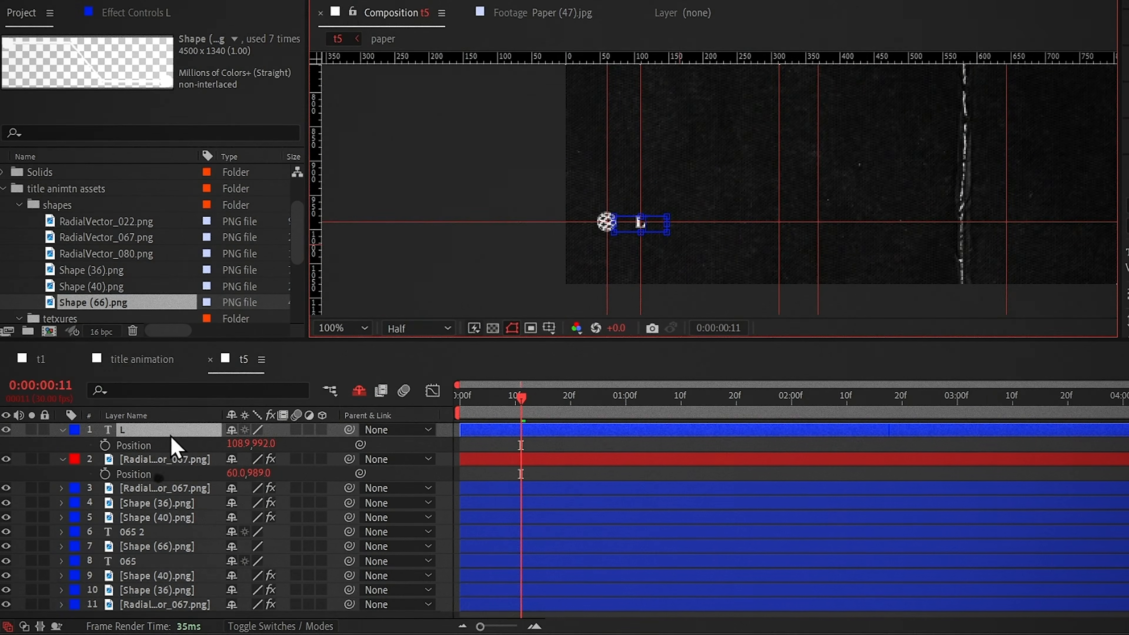
click(135, 443)
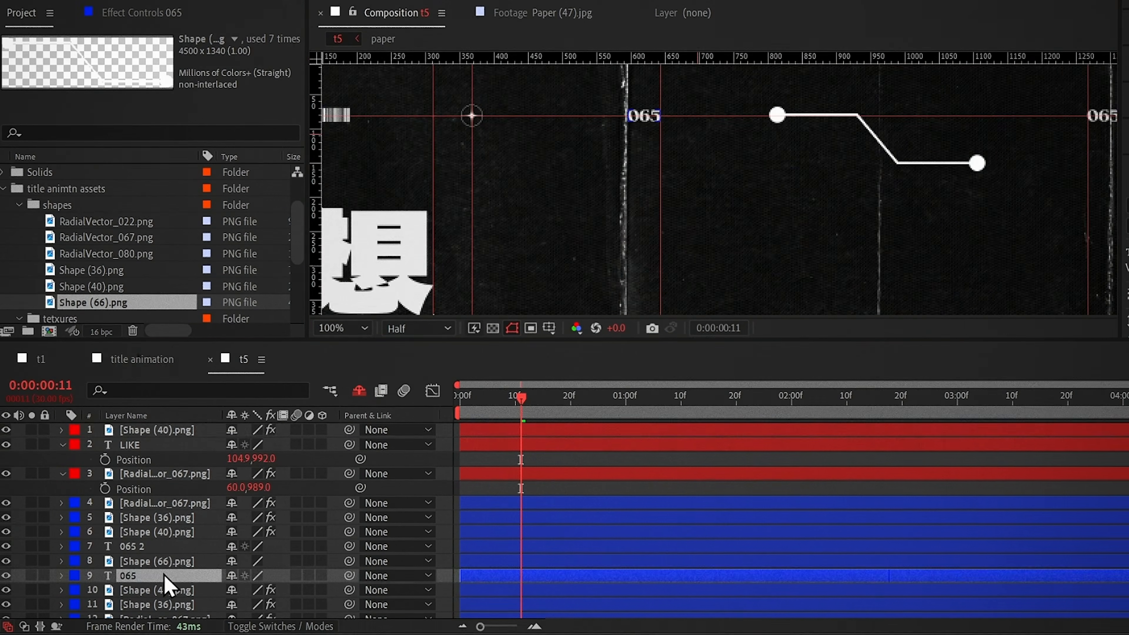
click(74, 430)
click(108, 294)
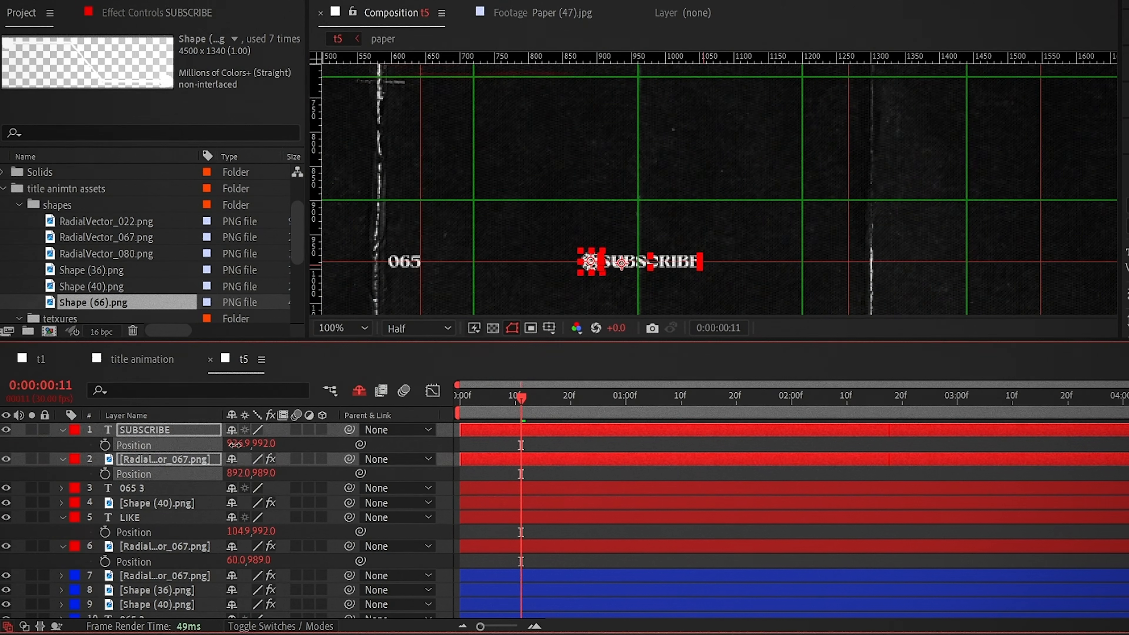
Step: Duplicate the footer 065 text to the top, place the copy at 1290.3, 992, and shift the SUBSCRIBE globe to x 879
key(ctrl+d)
drag(177, 492, 176, 425)
key(p)
drag(237, 444, 695, 444)
drag(869, 278, 715, 286)
key(alt+apostrophe)
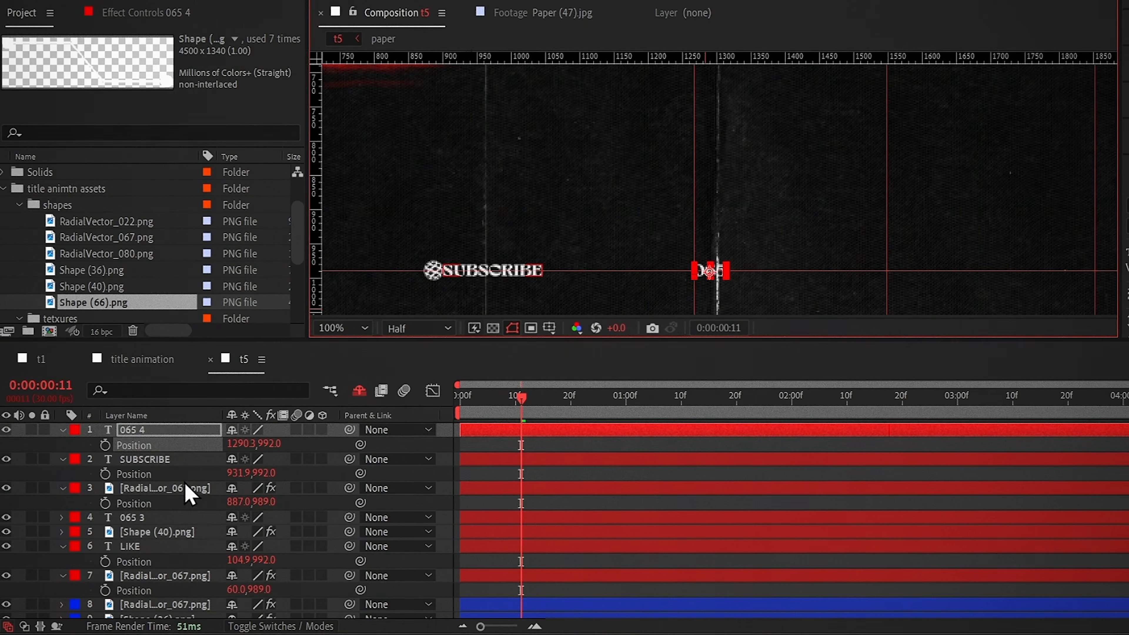
drag(236, 503, 231, 504)
Step: Duplicate the footer Shape (40) graphic to the top of the stack and place the copy on the guide at 1548, 989
drag(567, 194, 1031, 156)
click(156, 533)
key(ctrl+d)
drag(156, 536, 157, 425)
key(p)
drag(955, 191, 432, 213)
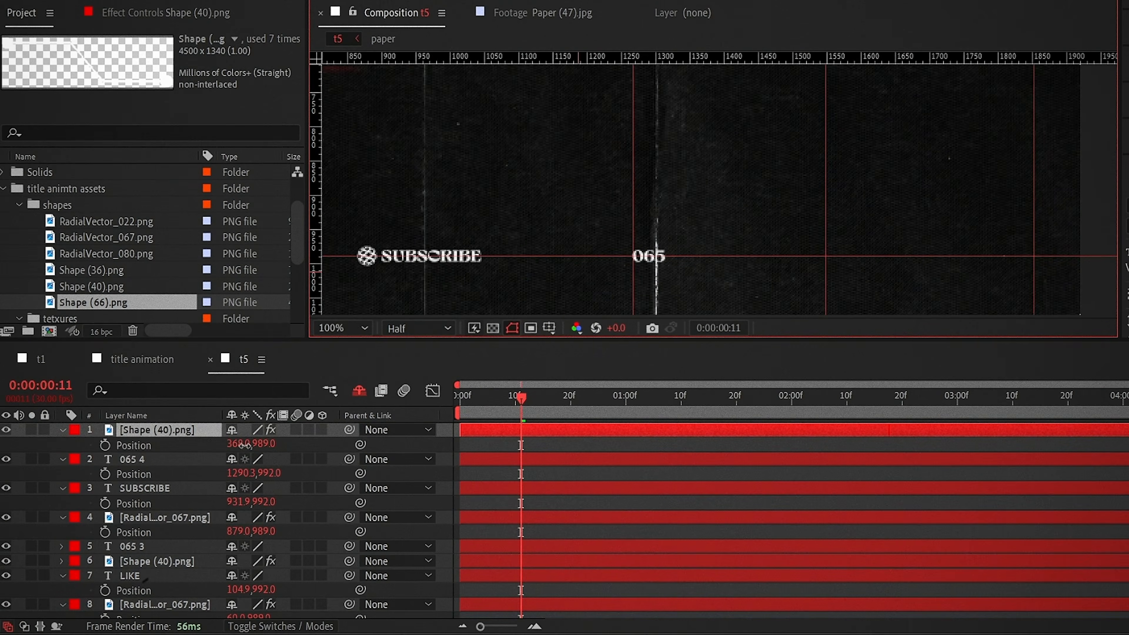
drag(242, 444, 923, 444)
drag(794, 258, 716, 275)
Step: Duplicate the lower-left globe and LIKE text to the top of the stack and retype the text copy as SHARE
scroll(445, 498, down, 2)
drag(448, 497, 435, 533)
key(ctrl+d)
drag(134, 507, 147, 425)
double_click(161, 431)
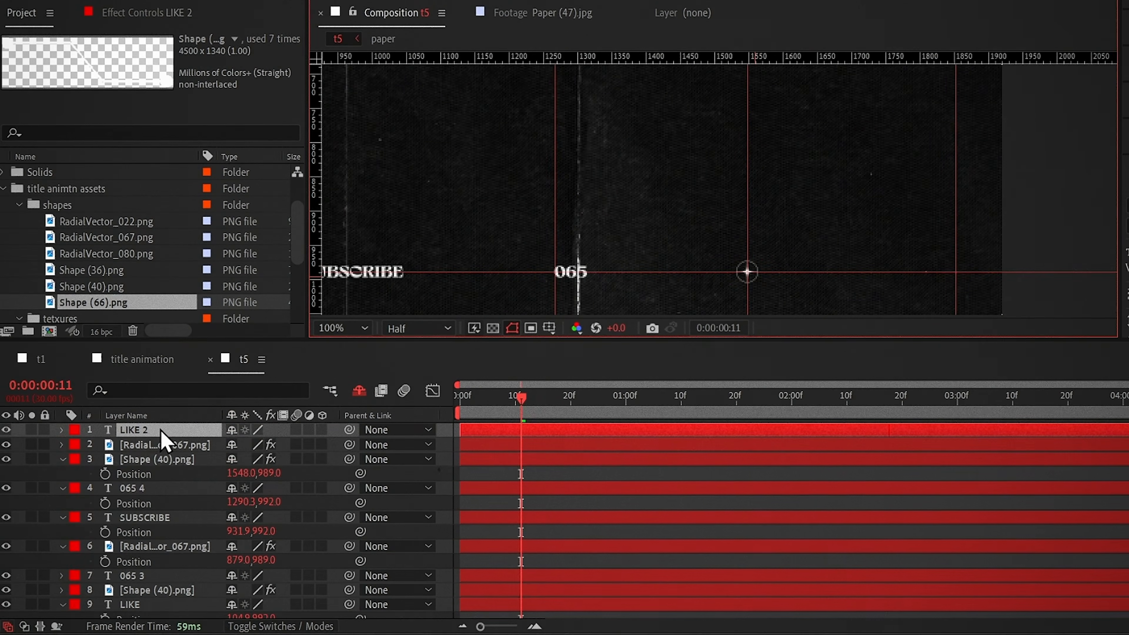
text(SHARE)
Step: Place the globe copy on the lower-right guide intersection at 1852, 989 and SHARE beside it at 1792.9, 992
drag(448, 424, 433, 456)
key(p)
drag(238, 444, 698, 444)
click(698, 460)
drag(703, 280, 956, 280)
drag(725, 278, 928, 284)
Step: Collapse the open properties of all layers and return the playhead to the start of the composition
key(ctrl+a)
key(shift+slash)
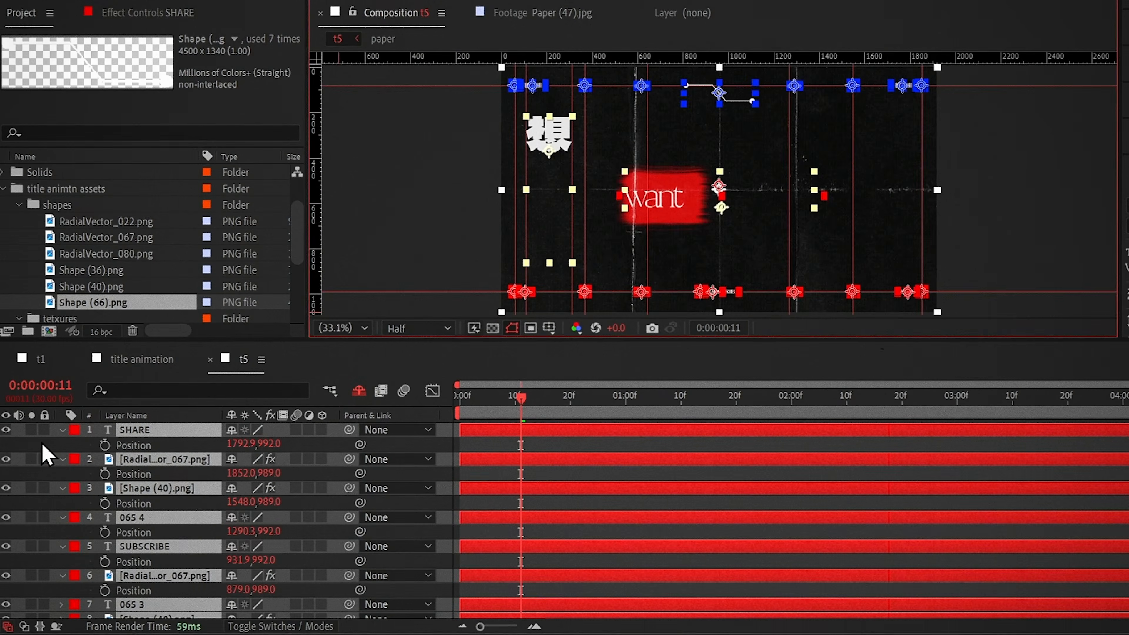
click(62, 430)
key(F2)
drag(618, 393, 452, 442)
scroll(479, 471, down, 5)
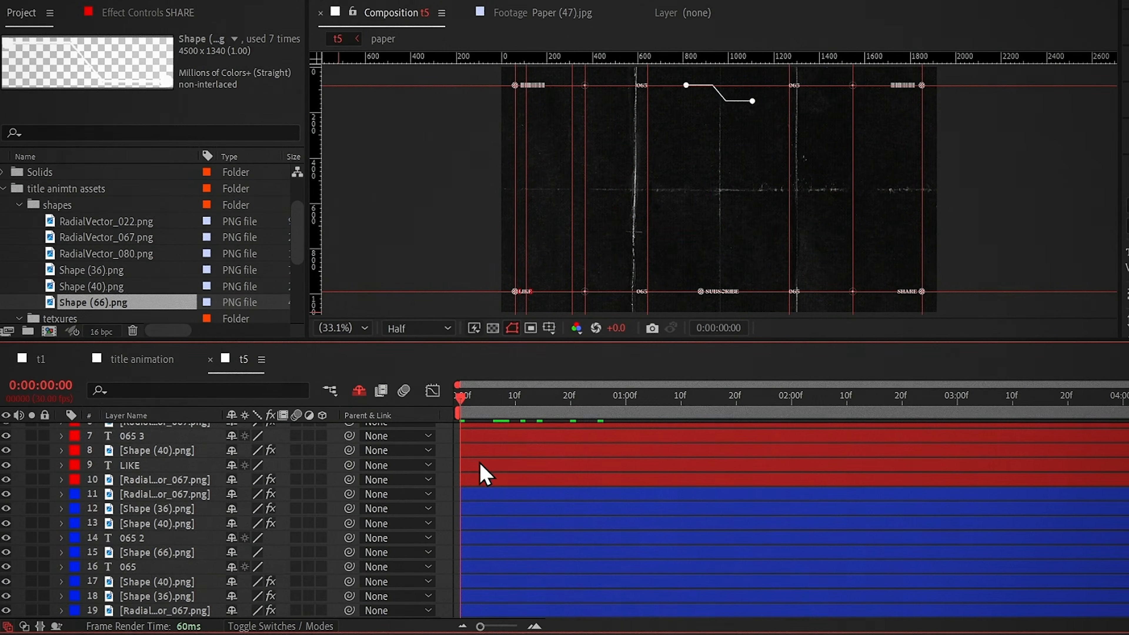
Step: Keyframe the upper-left globe's opacity from 0% at the first frame to 100% at frame 5
click(196, 610)
key(t)
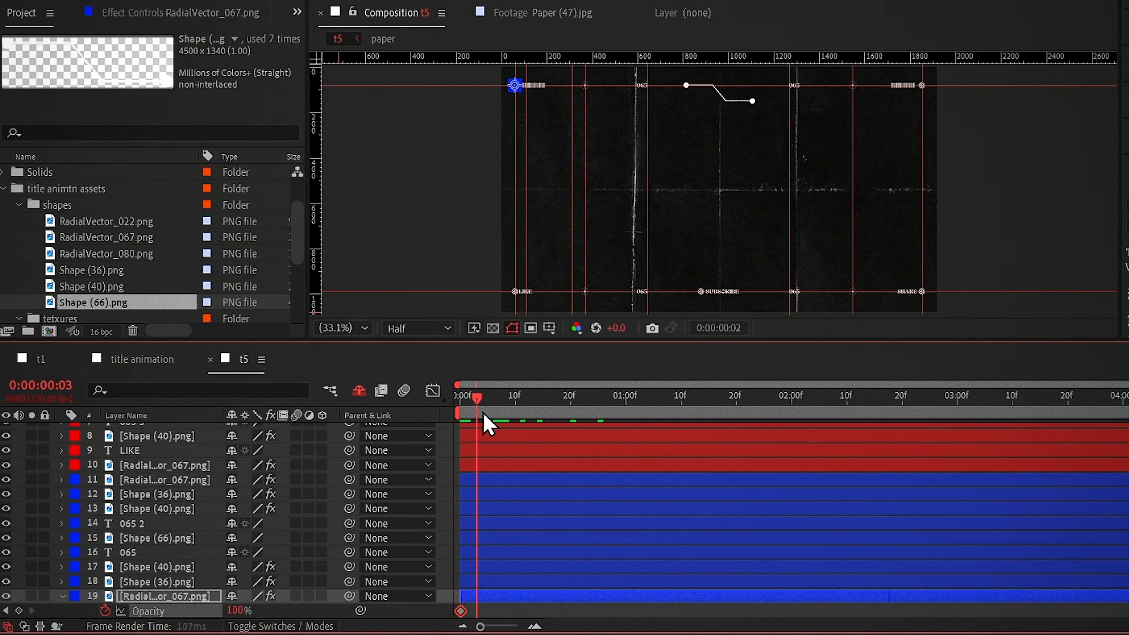
drag(483, 413, 488, 612)
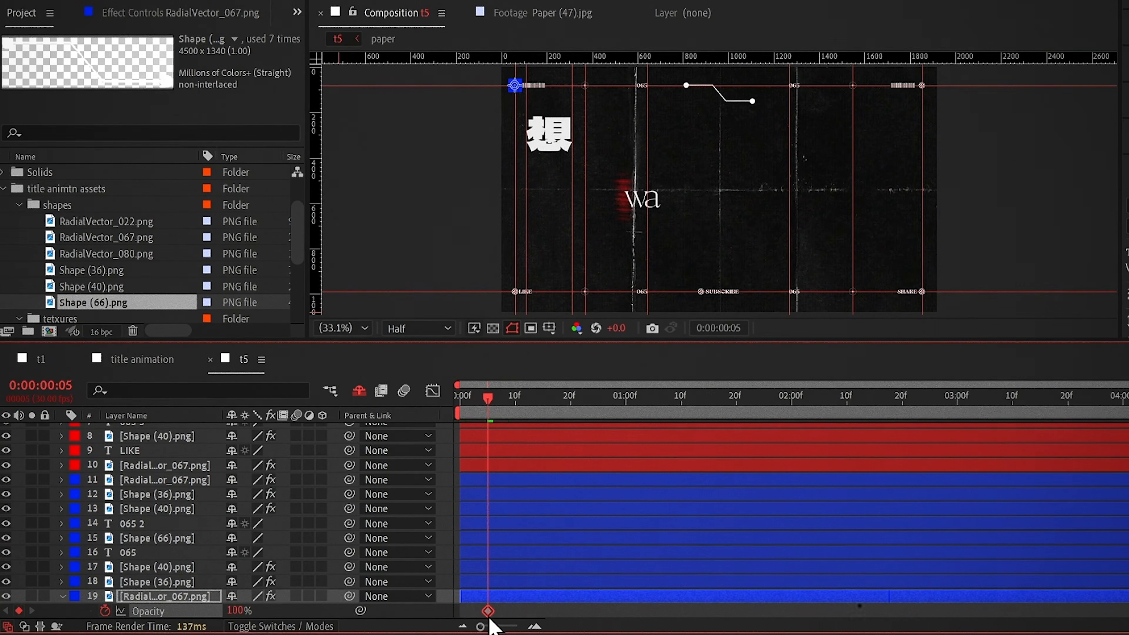
key(Home)
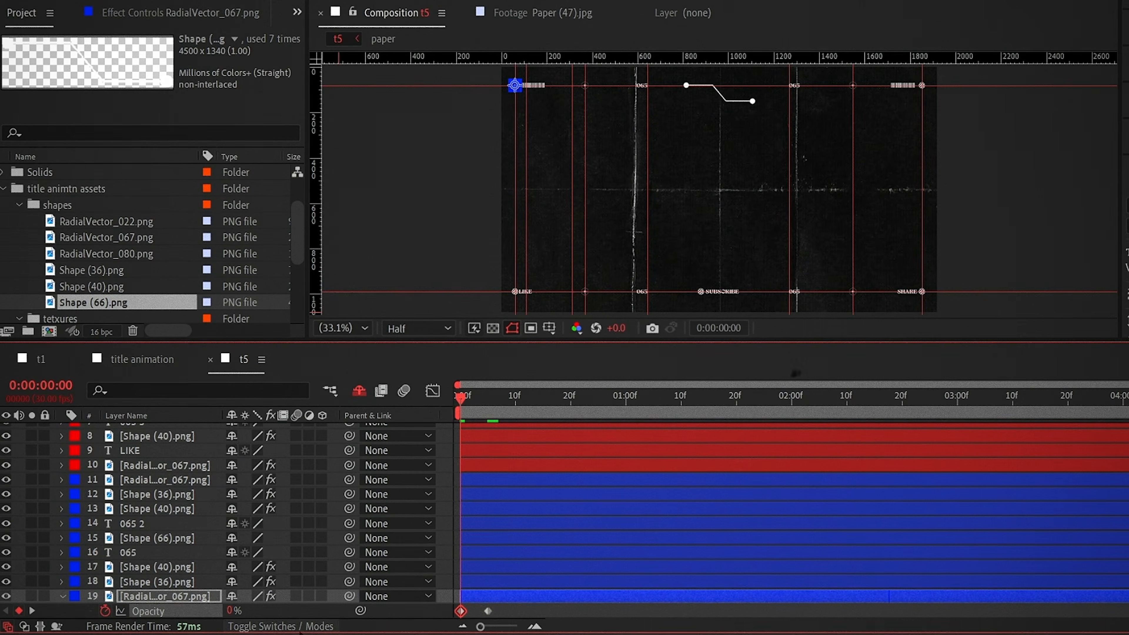
Step: Paste the globe's opacity keyframes onto all the other header and footer graphic layers, leaving out the text layers
click(156, 581)
ctrl+click(149, 567)
ctrl+click(144, 538)
ctrl+click(143, 509)
ctrl+click(143, 494)
ctrl+click(140, 480)
ctrl+click(140, 466)
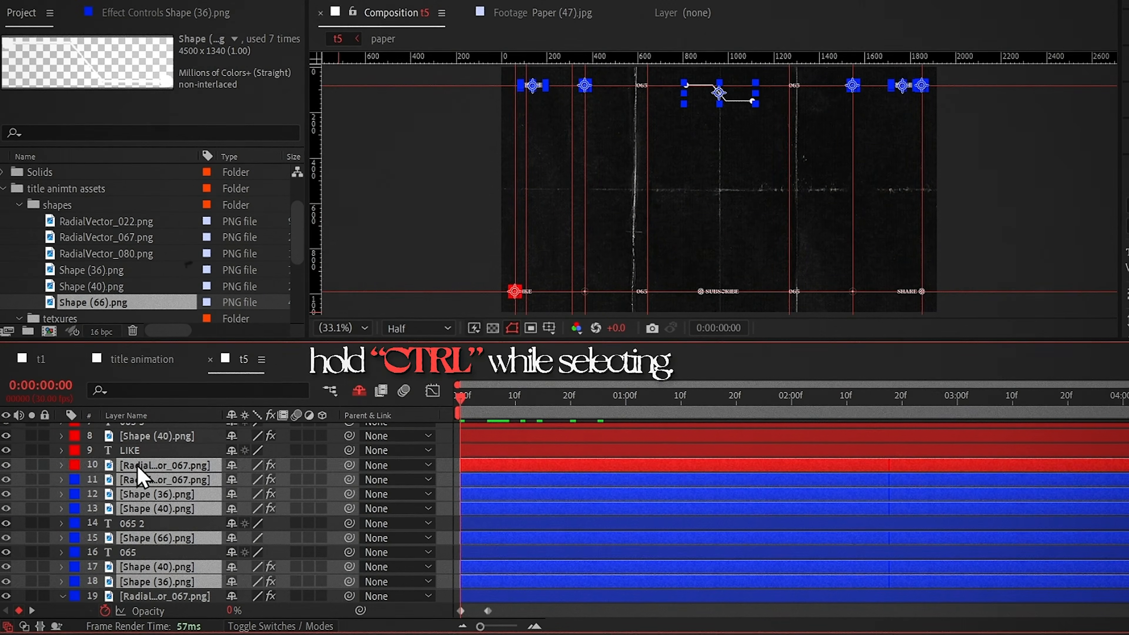
ctrl+click(140, 437)
scroll(163, 504, down, 5)
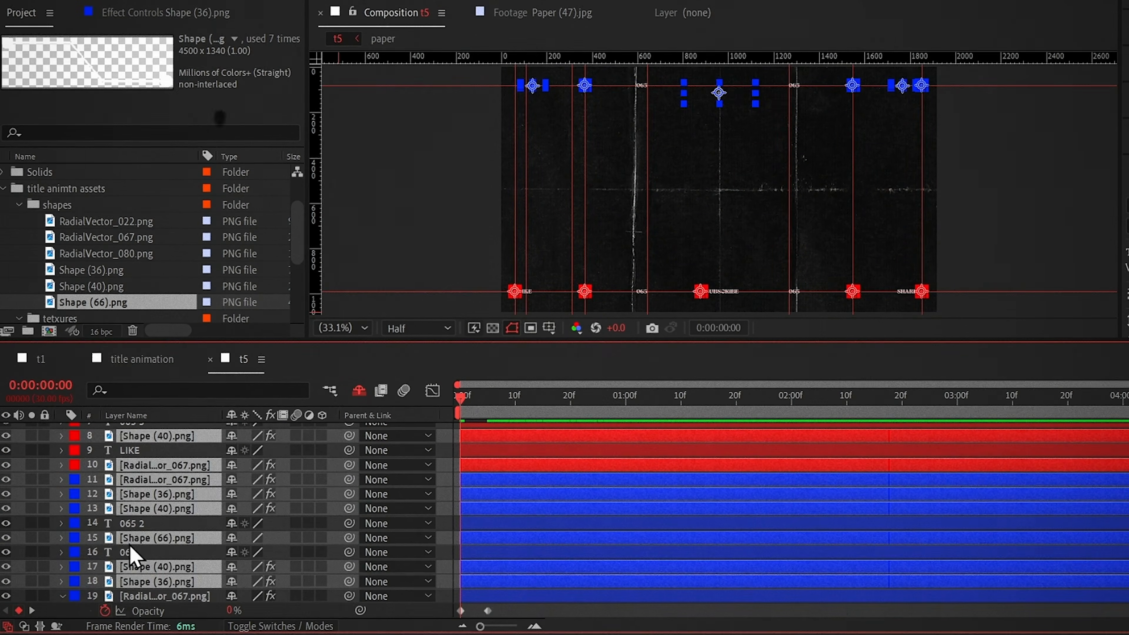
Step: Apply the Typewriter preset to the upper-left 065 text and move its ending Start keyframe to frame 10
click(134, 552)
key(ctrl+space)
text(type)
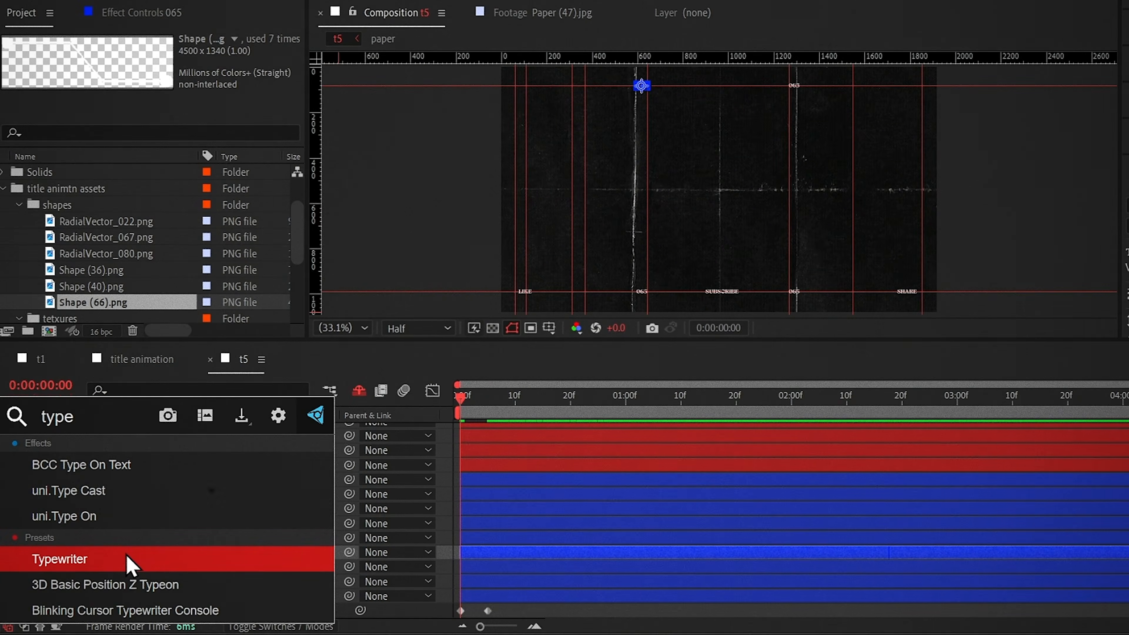
click(127, 561)
scroll(178, 540, down, 1)
drag(462, 398, 516, 419)
drag(874, 553, 789, 557)
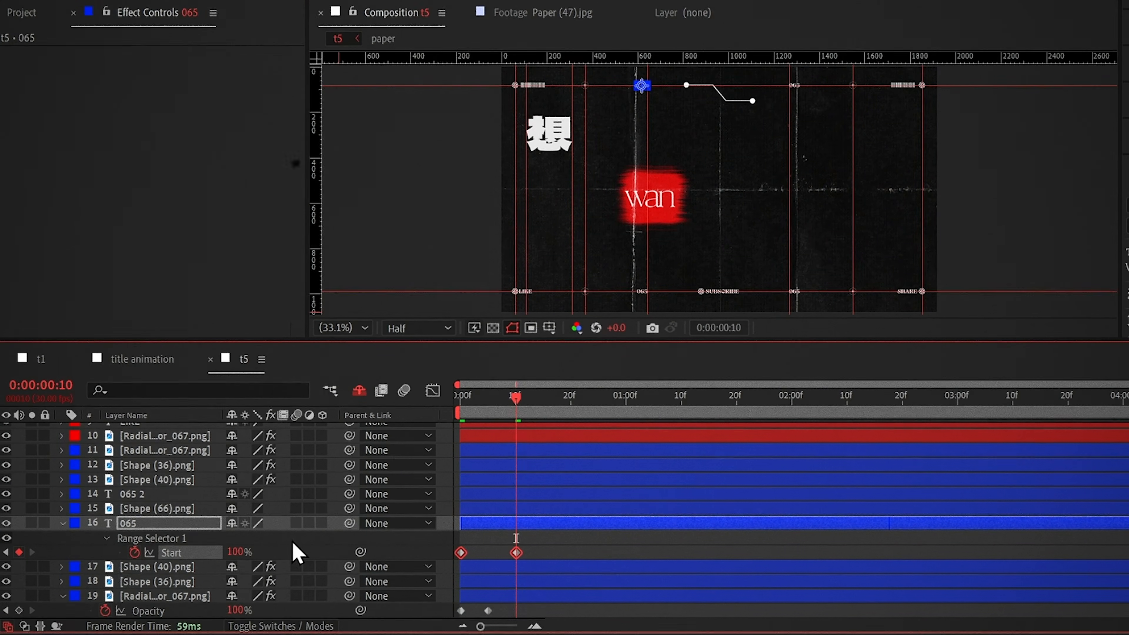
Step: Copy Animator 1 from the 065 text and paste it onto all the other header and footer text layers
click(199, 530)
text(anima)
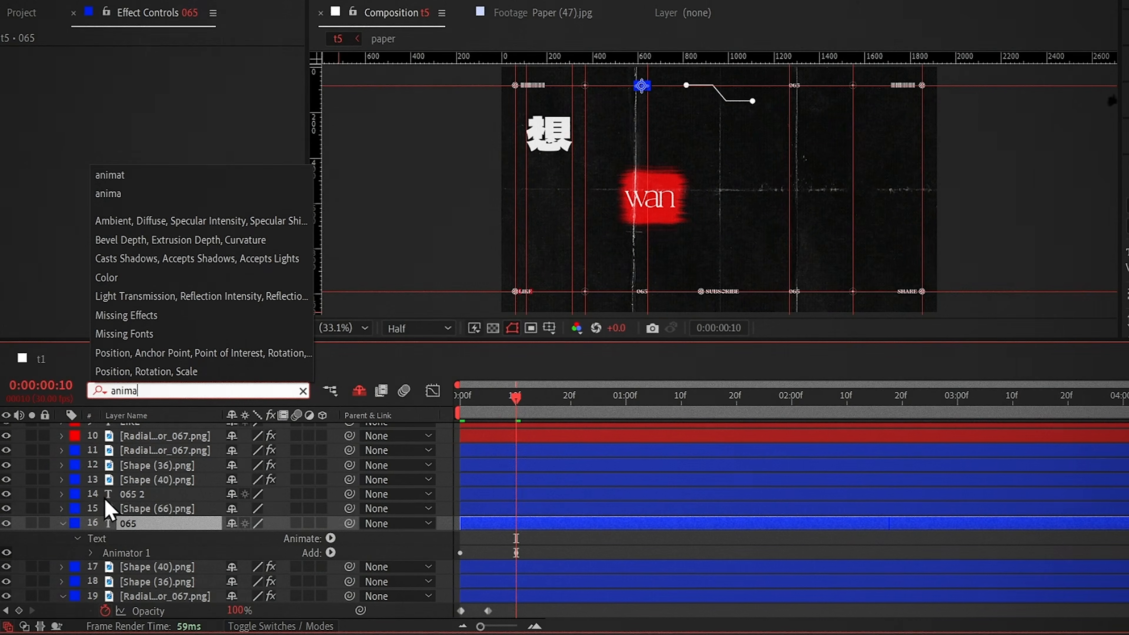
click(138, 554)
click(130, 494)
scroll(128, 497, up, 3)
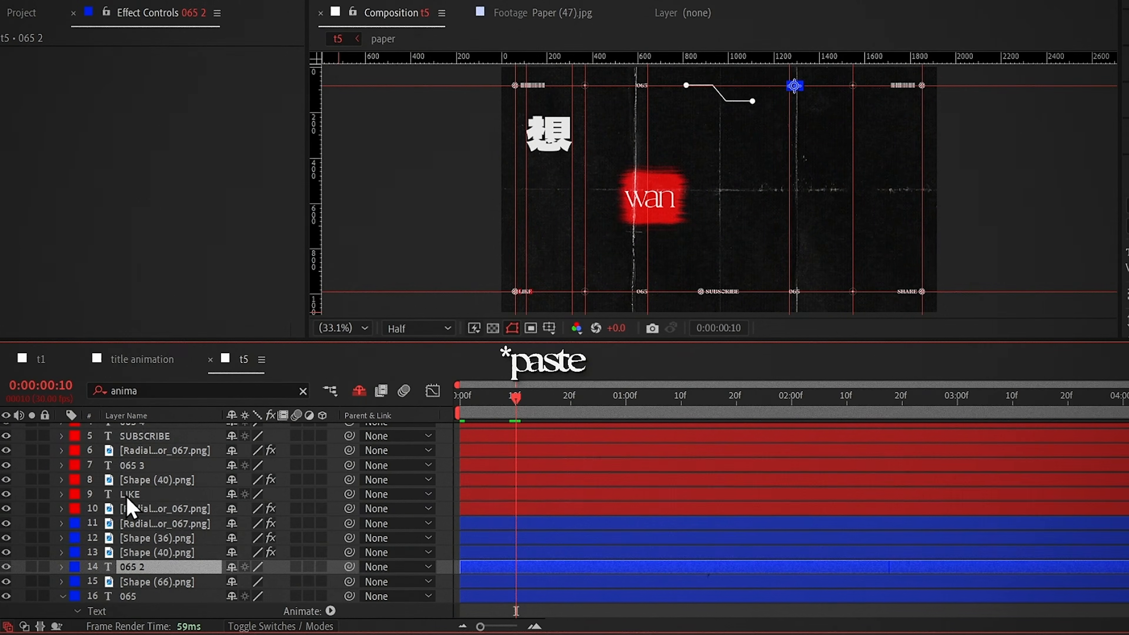
ctrl+click(127, 494)
ctrl+click(129, 465)
ctrl+click(133, 488)
ctrl+click(136, 473)
ctrl+click(139, 431)
Step: Stagger the opacity and Start keyframes upward through the detail layers, starting each layer 2 frames after the one below
drag(486, 399, 309, 419)
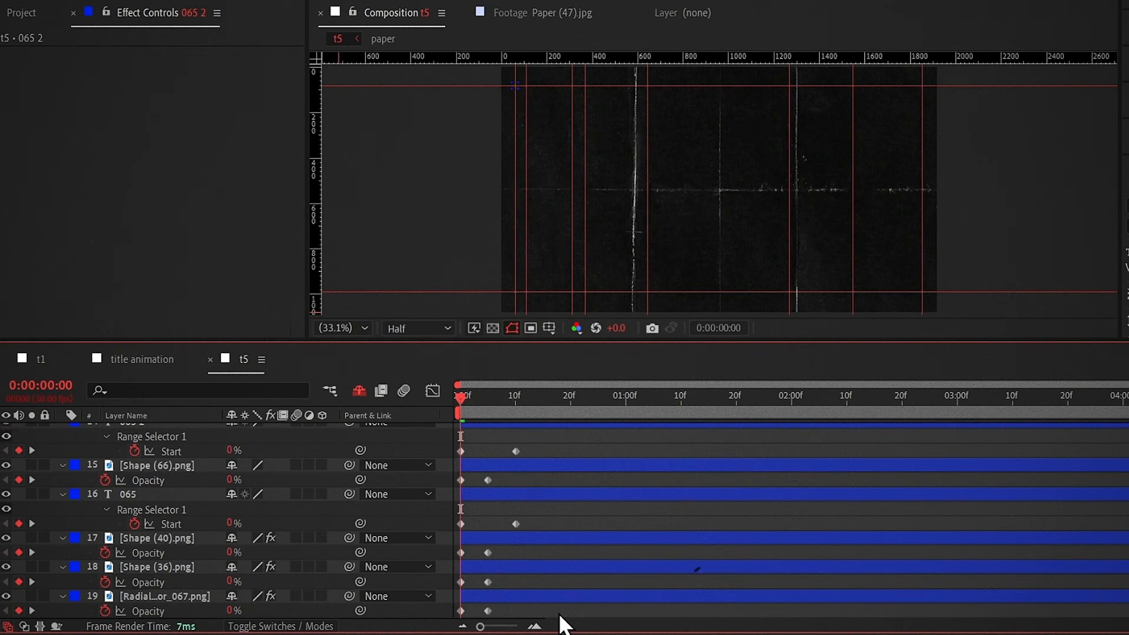
drag(568, 615, 331, 249)
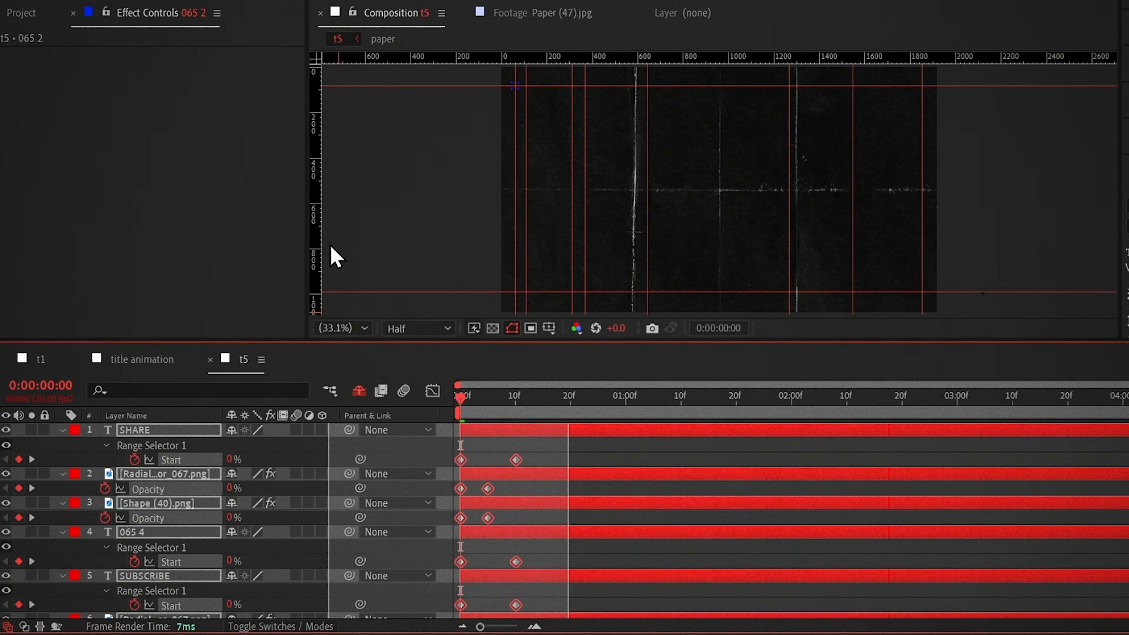
scroll(603, 494, down, 8)
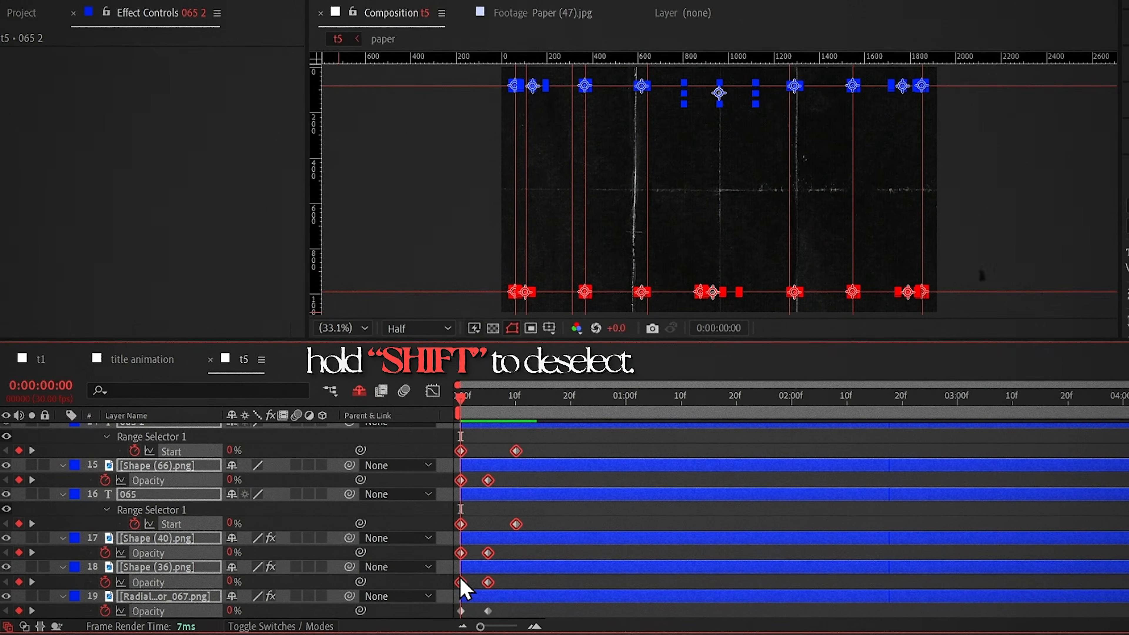
drag(464, 586, 483, 560)
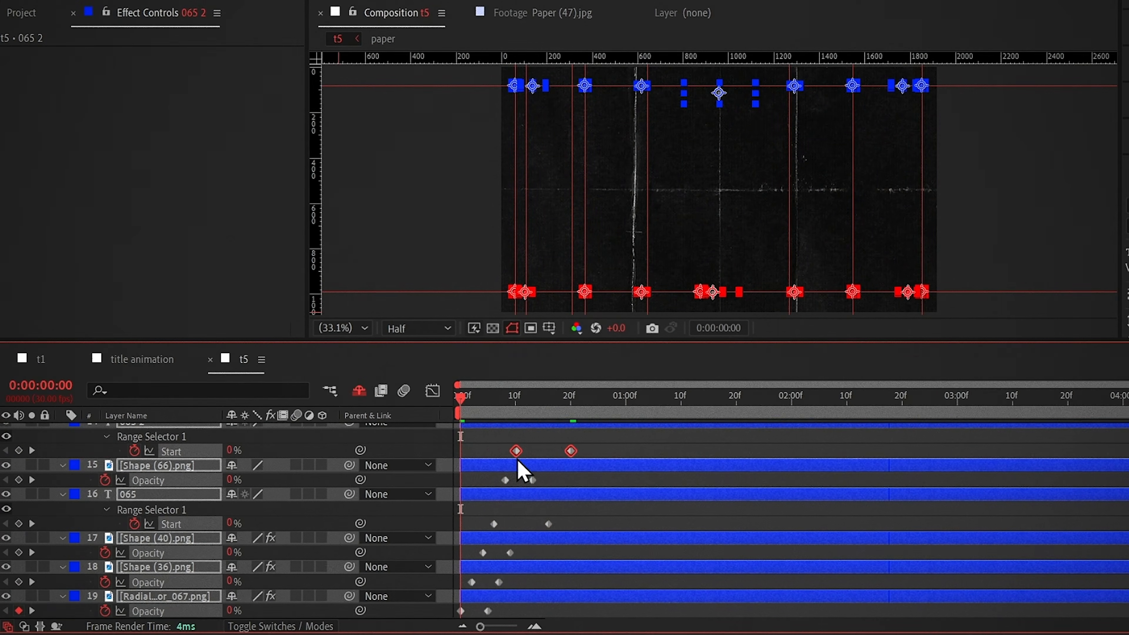
scroll(517, 460, up, 3)
drag(517, 495, 638, 494)
scroll(542, 496, up, 2)
scroll(567, 466, up, 2)
scroll(640, 469, up, 3)
drag(637, 465, 649, 466)
scroll(648, 466, up, 1)
drag(648, 459, 660, 459)
Step: Pre-compose all the header and footer detail layers into a composition named details
key(u)
key(F2)
key(ctrl+a)
scroll(450, 436, down, 3)
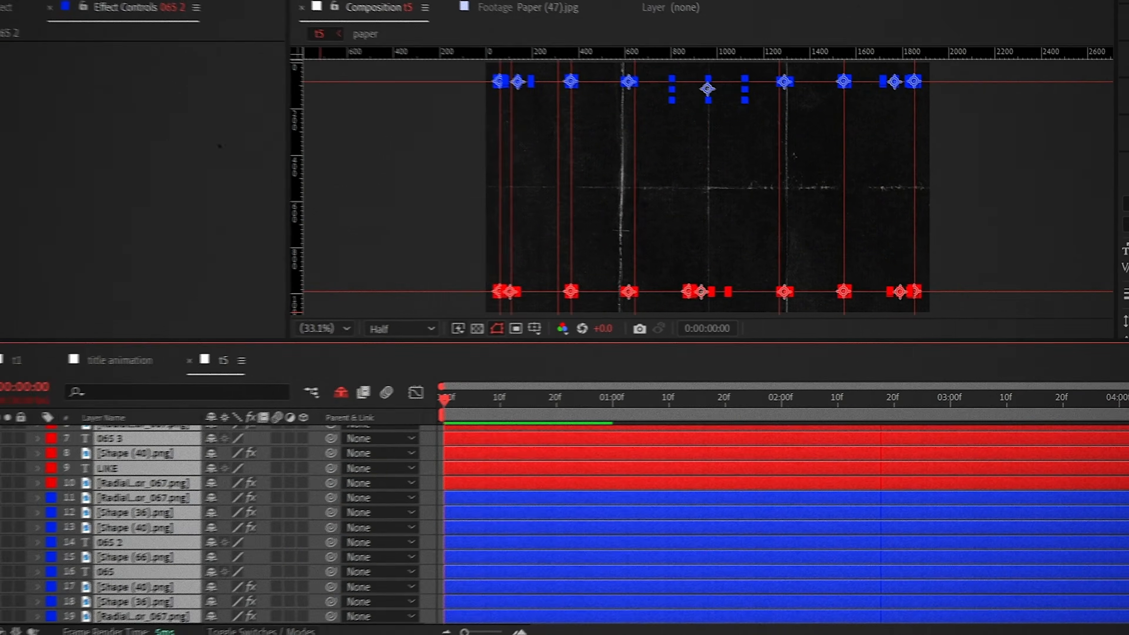
key(ctrl+shift+c)
text(detail)
key(Return)
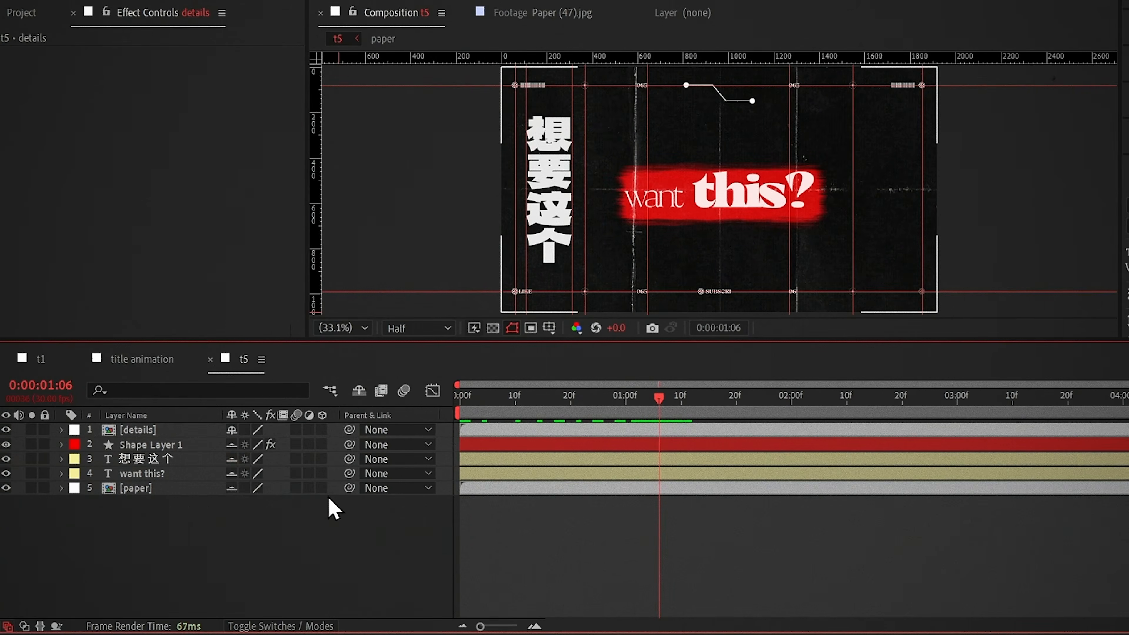
Step: Duplicate the paper layer and rename the lower copy matte
click(168, 493)
key(ctrl+d)
click(168, 504)
key(Return)
text(matte)
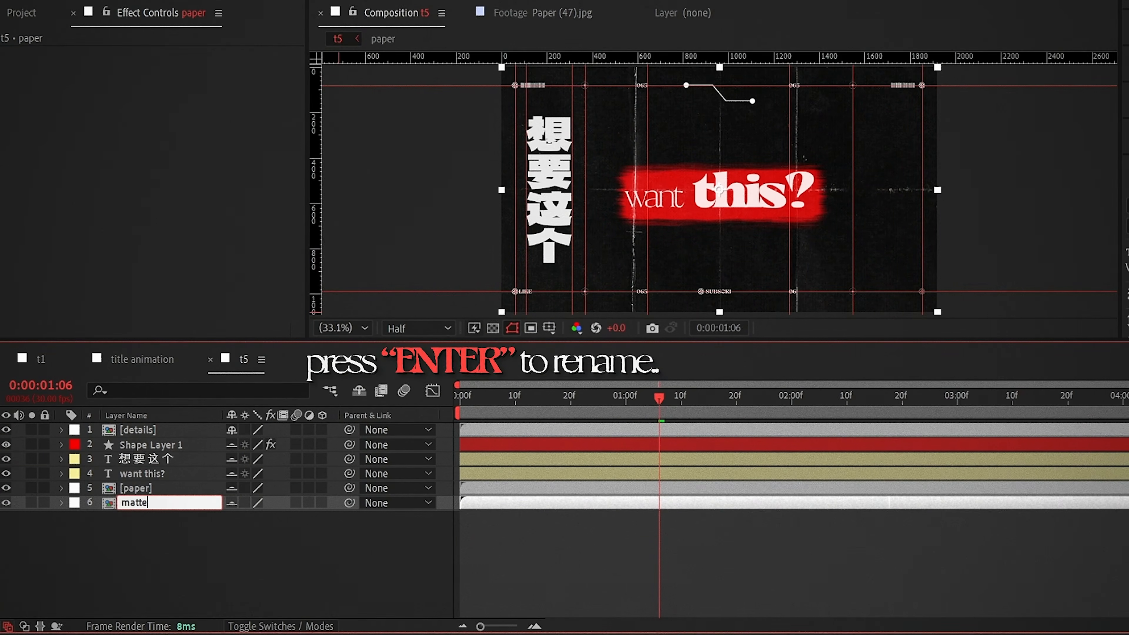
key(Return)
Step: Set the matte layer as the track matte of the "want this?" text and switch it to a luma matte
click(168, 474)
click(306, 627)
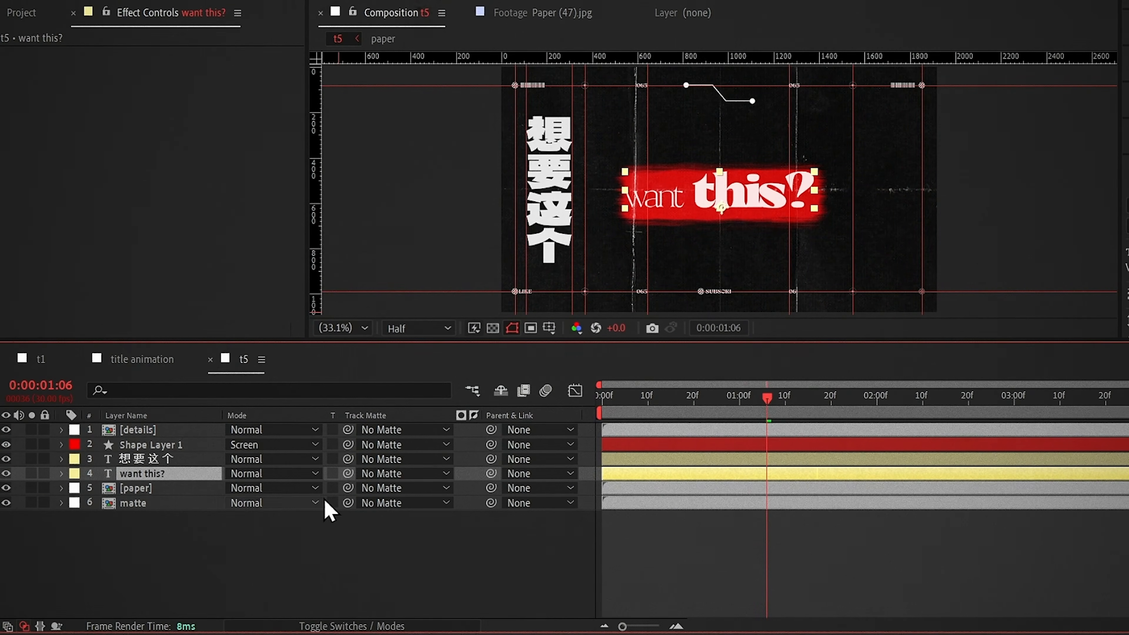
click(382, 473)
click(391, 606)
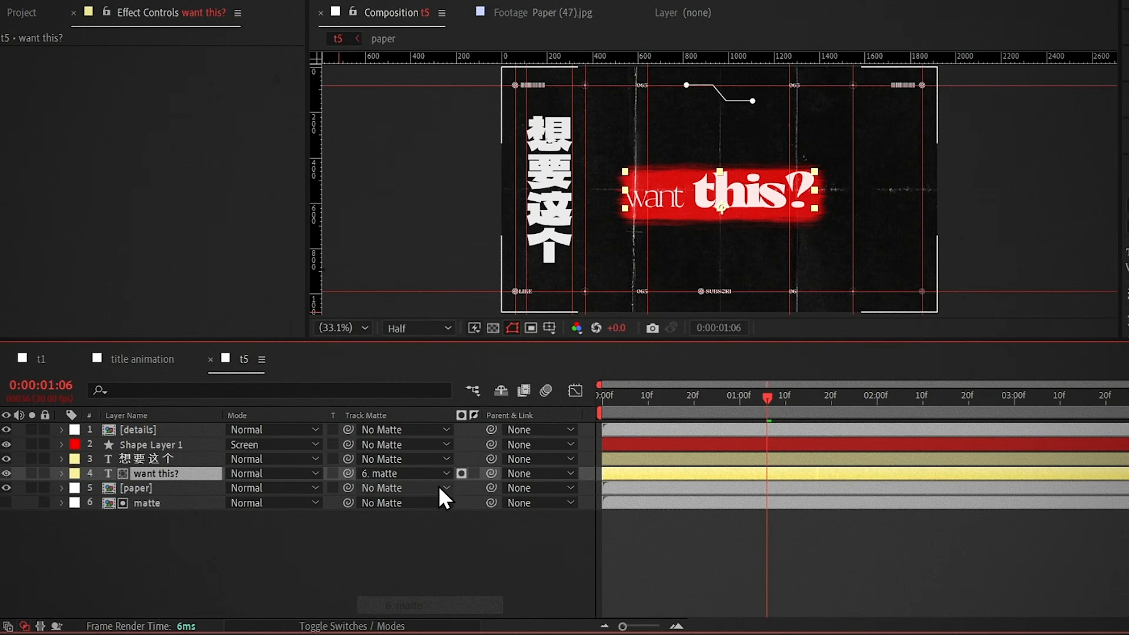
click(461, 474)
click(427, 536)
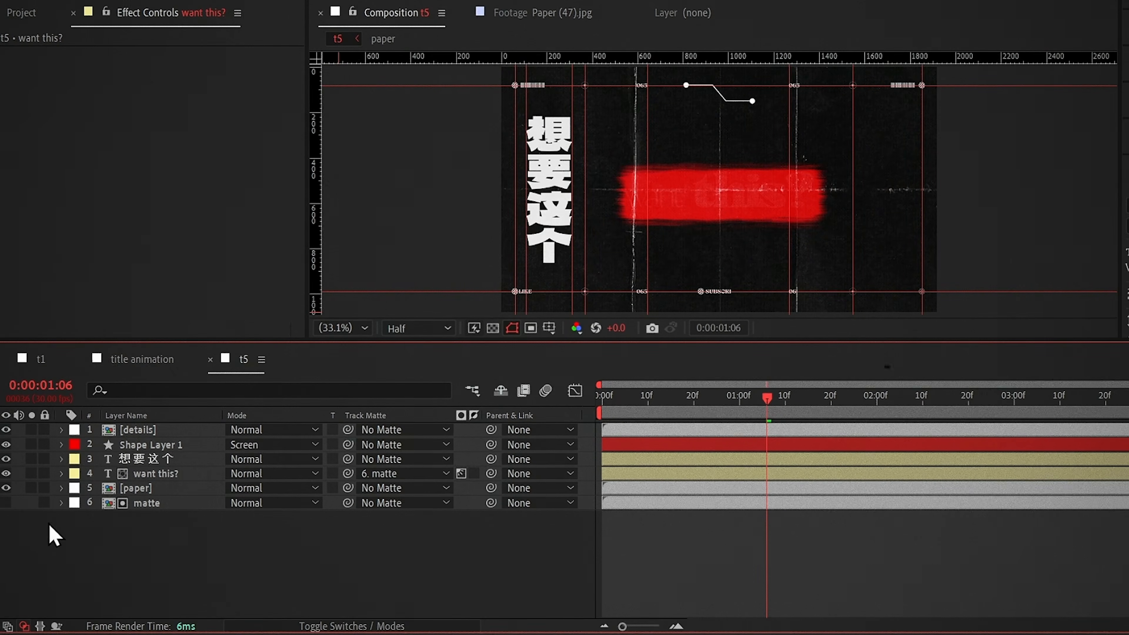
Step: Make the matte layer visible, apply an Invert effect to it, and check its texture by soloing it
click(6, 503)
click(31, 502)
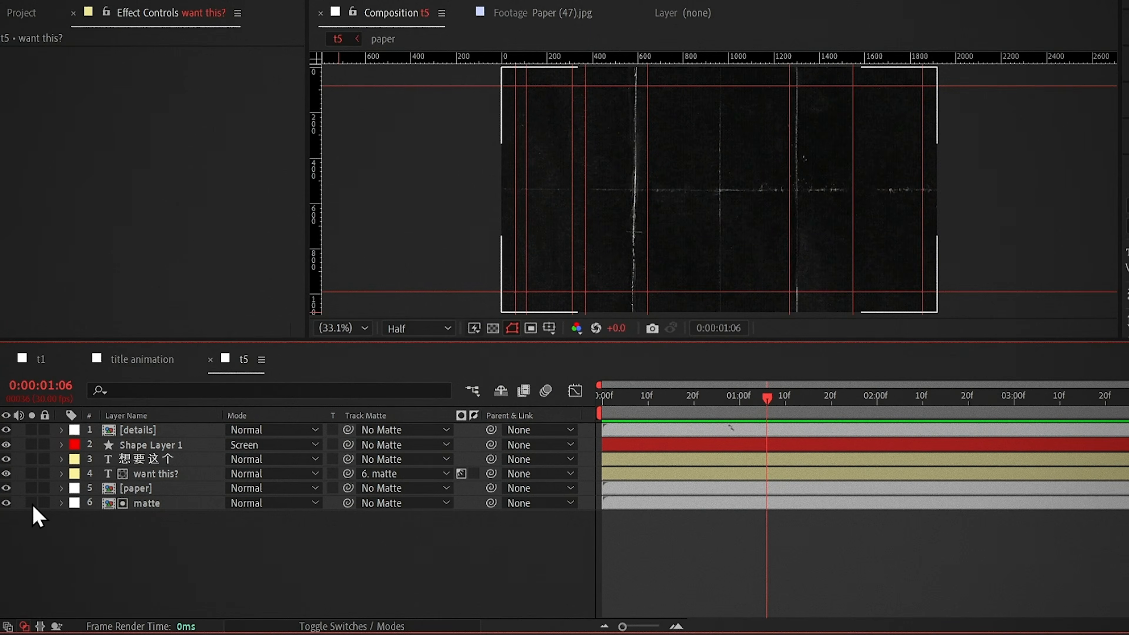
click(136, 505)
key(ctrl+space)
text(invce)
key(BackSpace)
key(BackSpace)
key(Return)
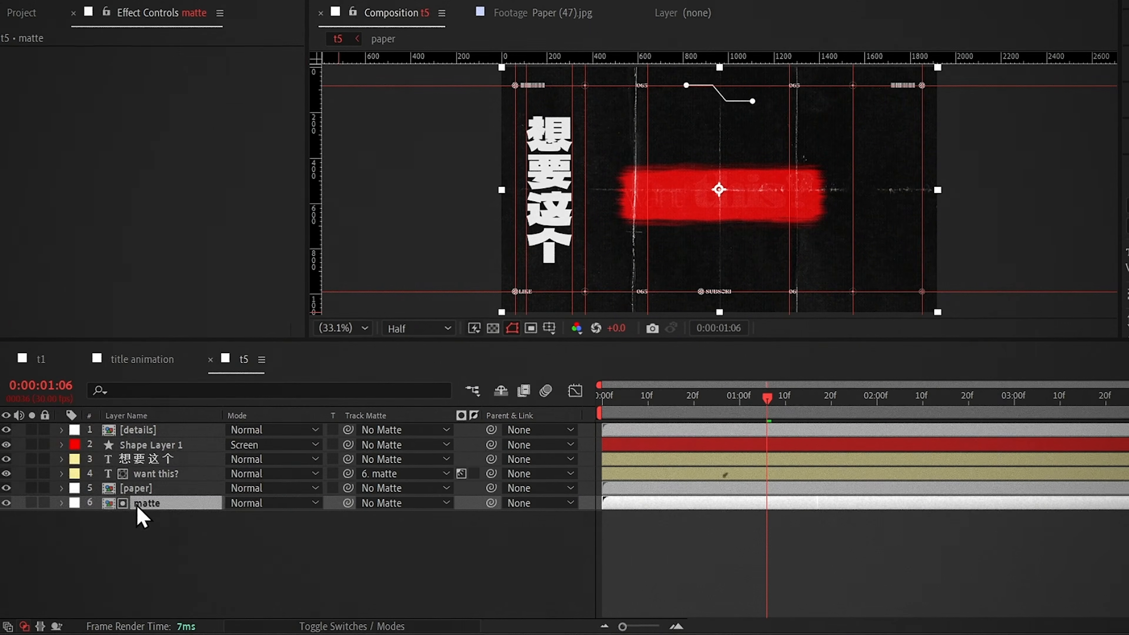
click(32, 503)
click(32, 503)
scroll(646, 256, up, 3)
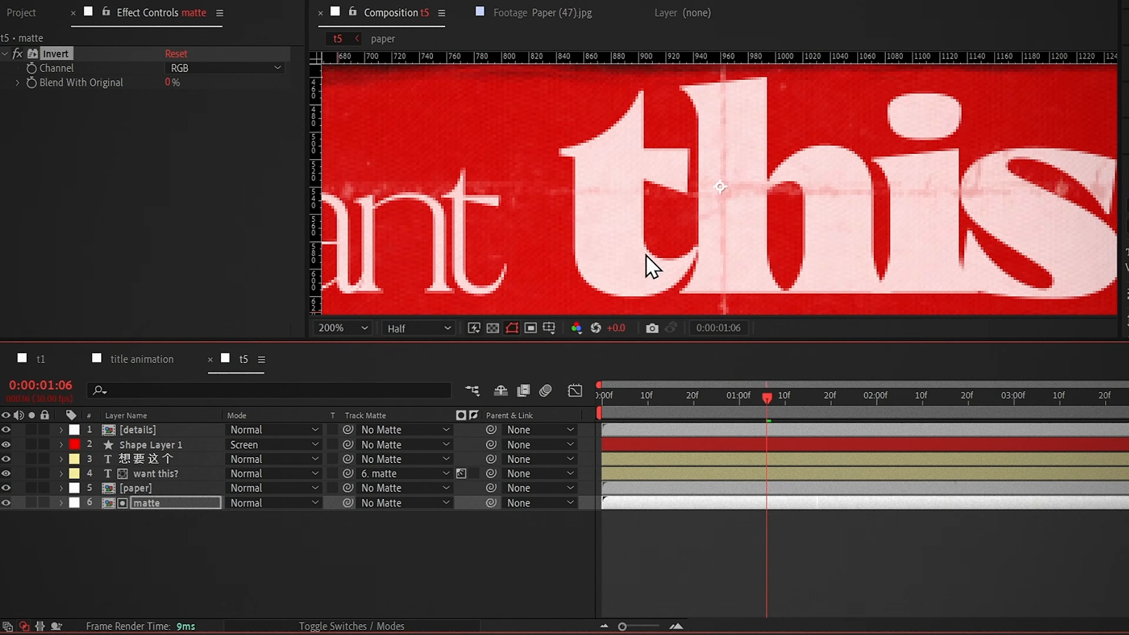
Step: Add a Curves effect to the matte layer and move the shadow point far inward for a steep, high-contrast curve
key(ctrl+space)
text(cur)
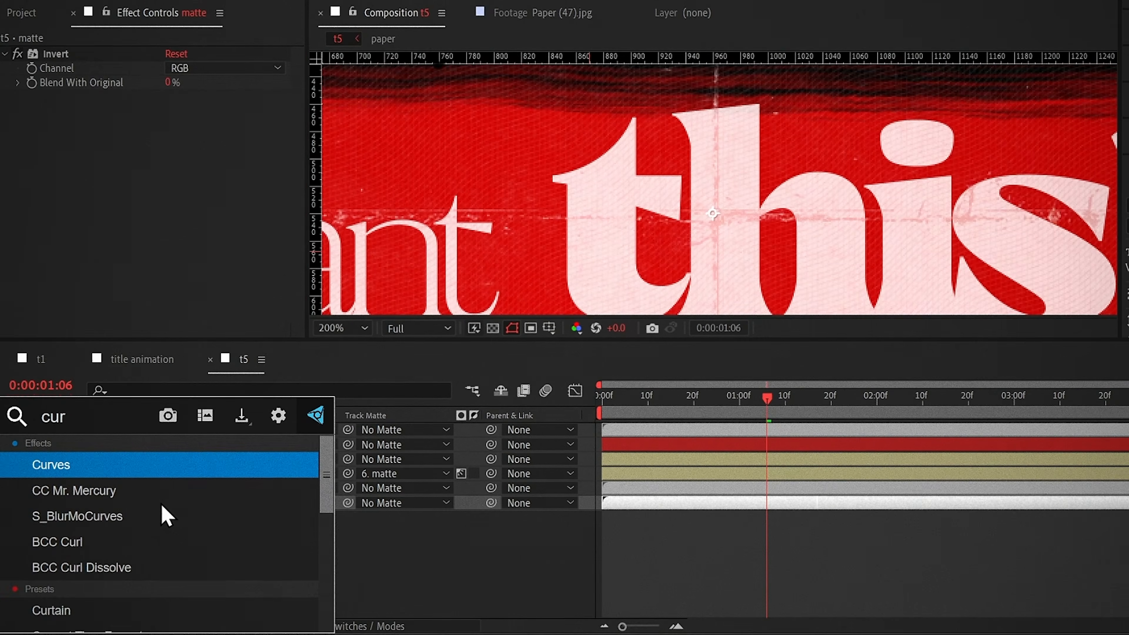
key(Return)
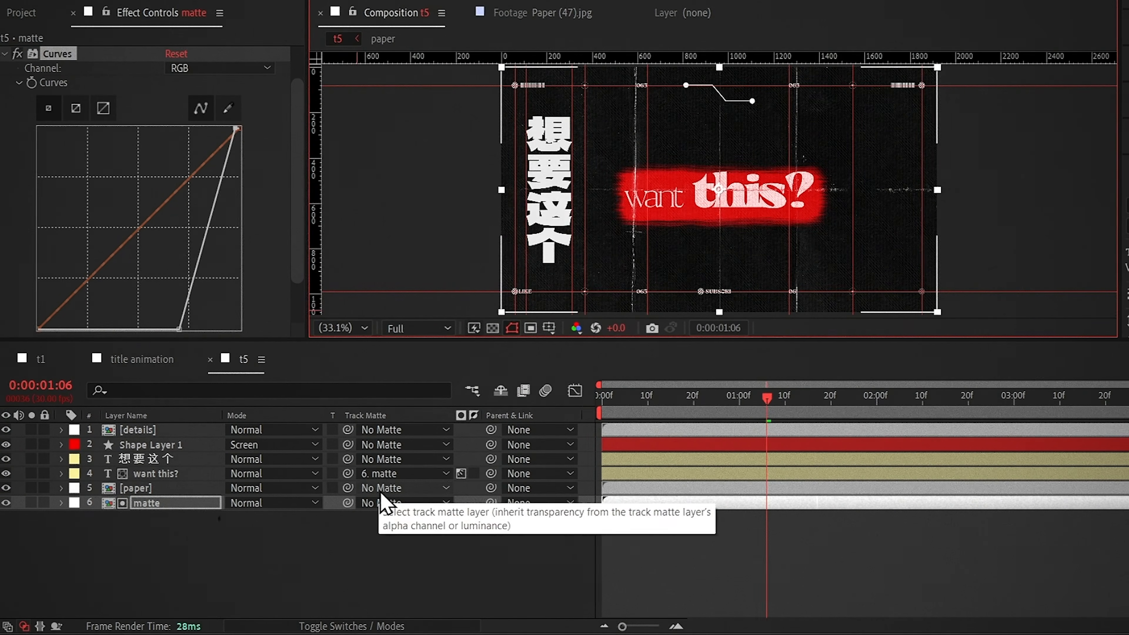
Step: Set the matte layer as the luma track matte of the Chinese text and the details layer
click(386, 459)
click(409, 592)
click(412, 430)
click(408, 564)
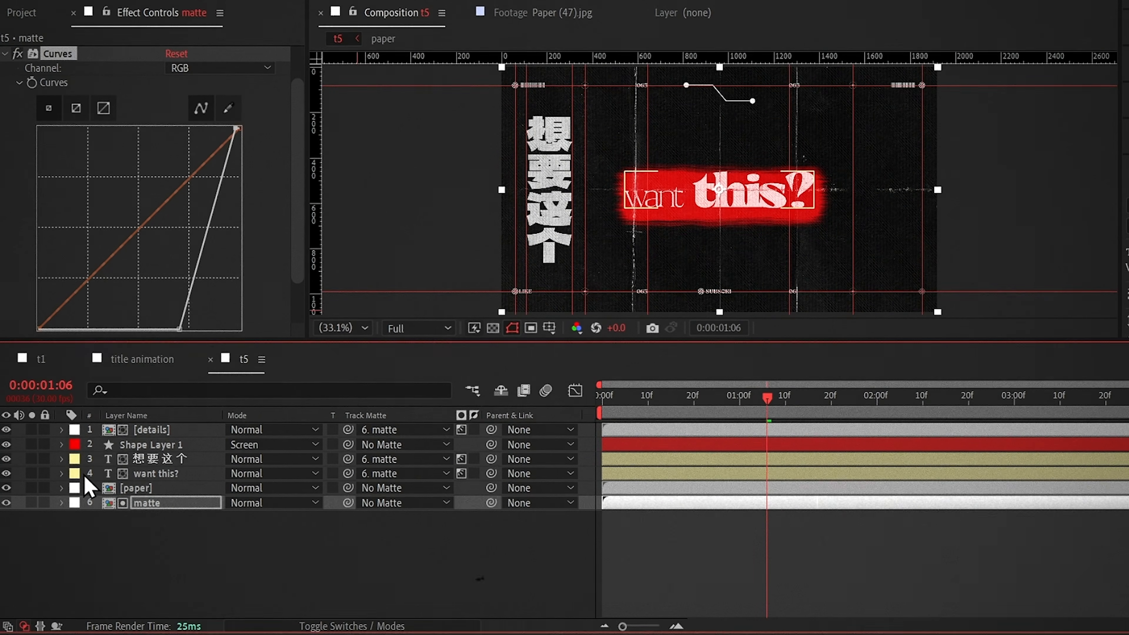
Step: Apply Turbulent Displace to the "want this?" text with Amount 30, Size 3 and Complexity 1
click(146, 474)
key(ctrl+space)
text(turbu)
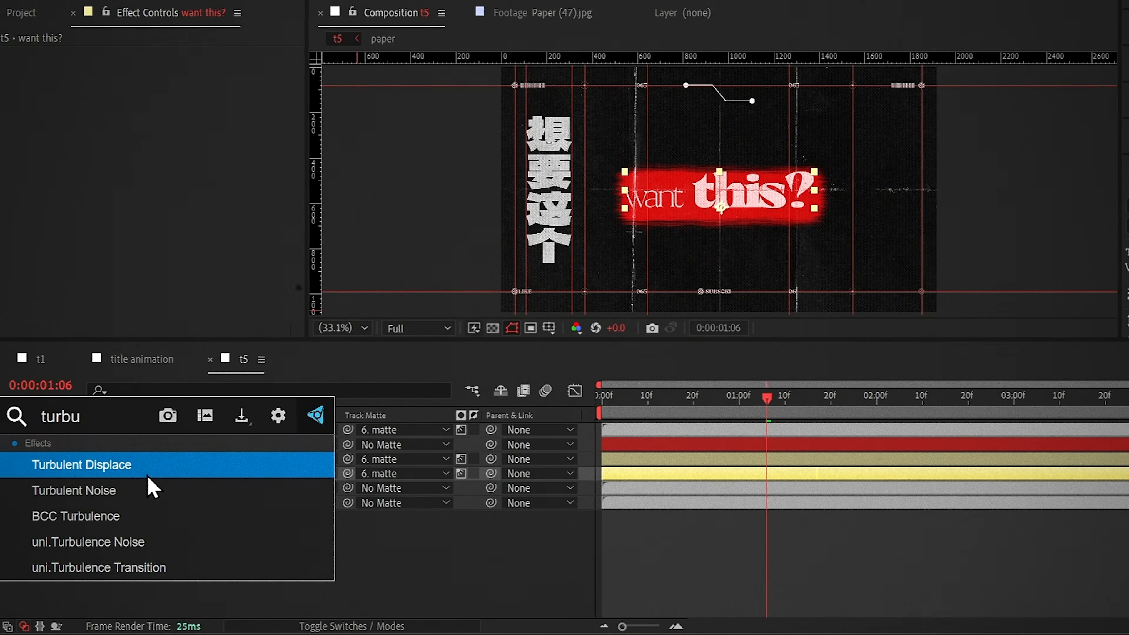
key(Return)
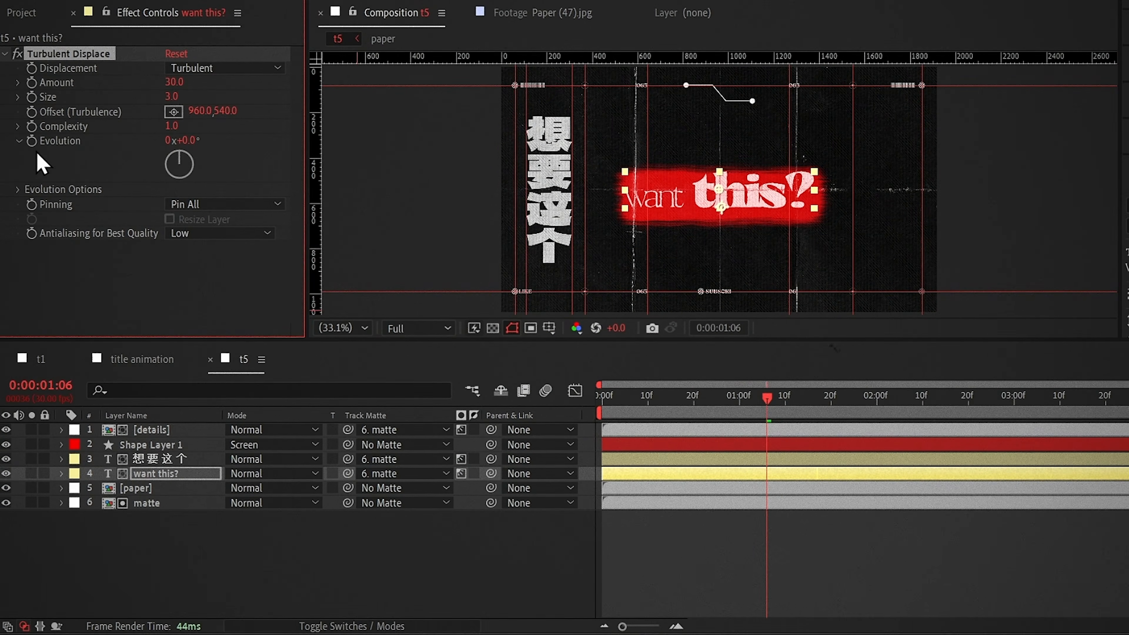
Step: Add an Evolution expression to the text's Turbulent Displace that posterizes time and uses time*400
alt+click(31, 141)
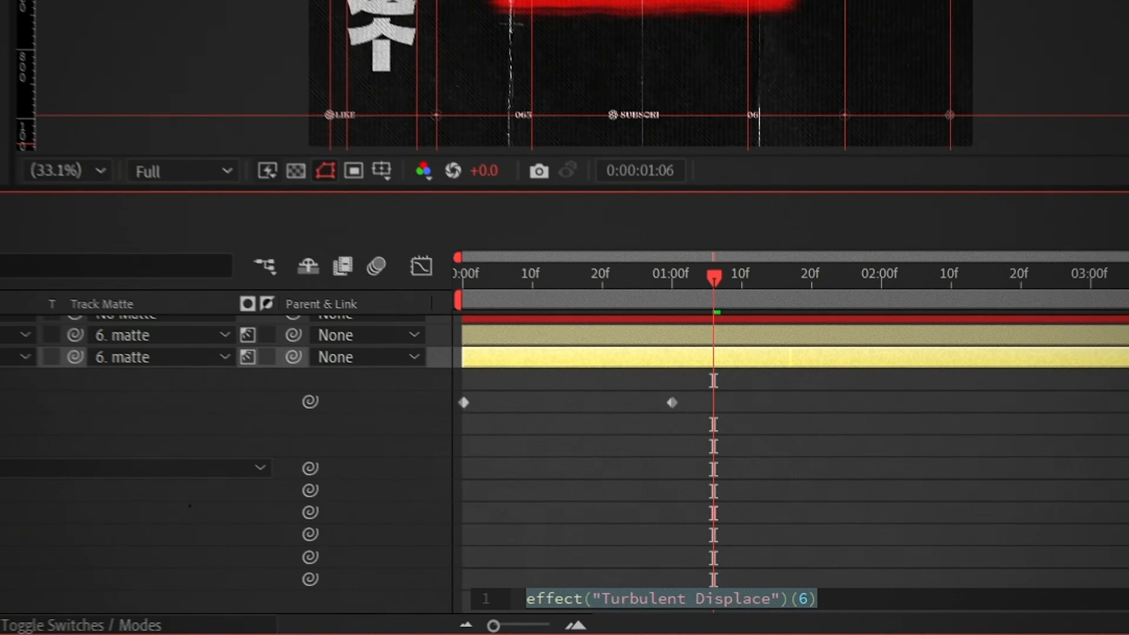
text(post)
key(Return)
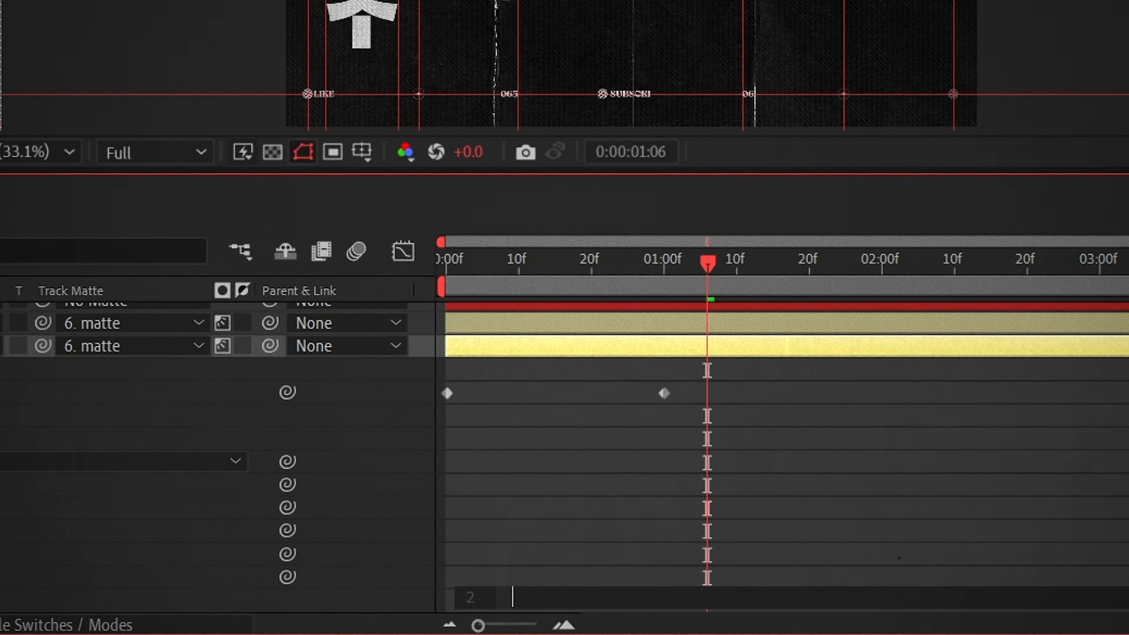
text(time*400)
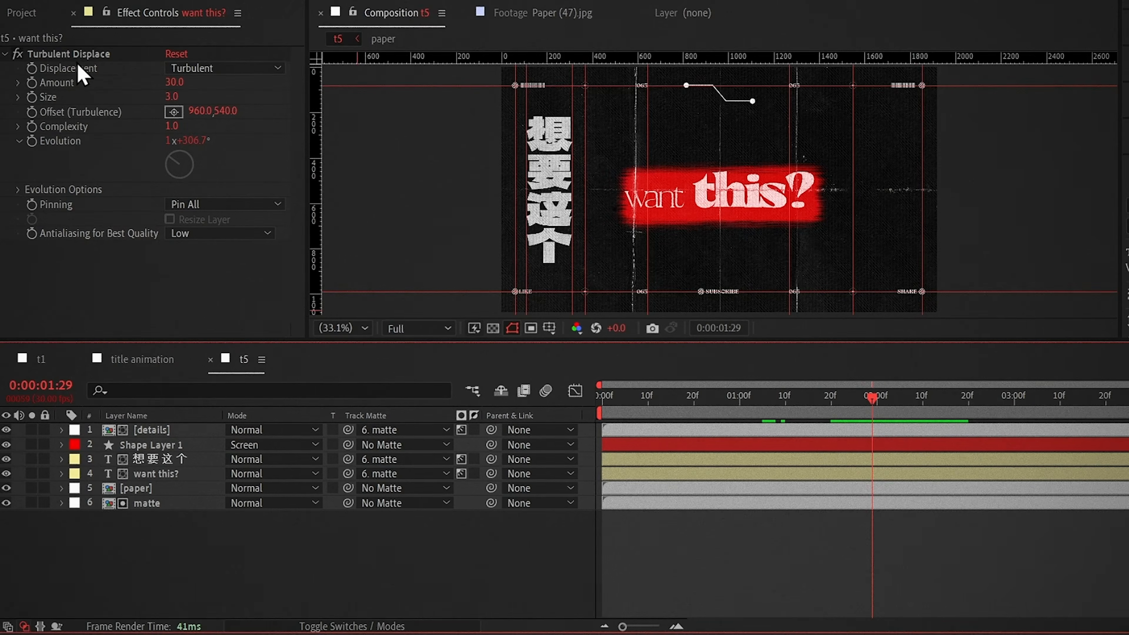
Step: Copy the Turbulent Displace effect to the Chinese text and details layers, setting Amount 20 and Size 2 on details
click(73, 56)
key(Delete)
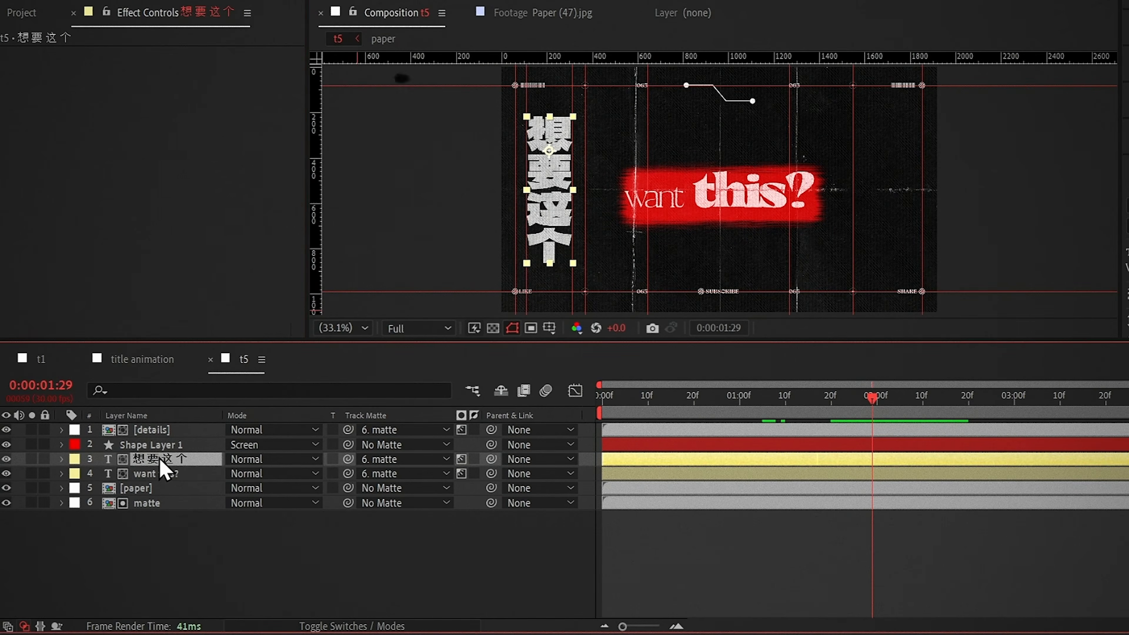
click(179, 538)
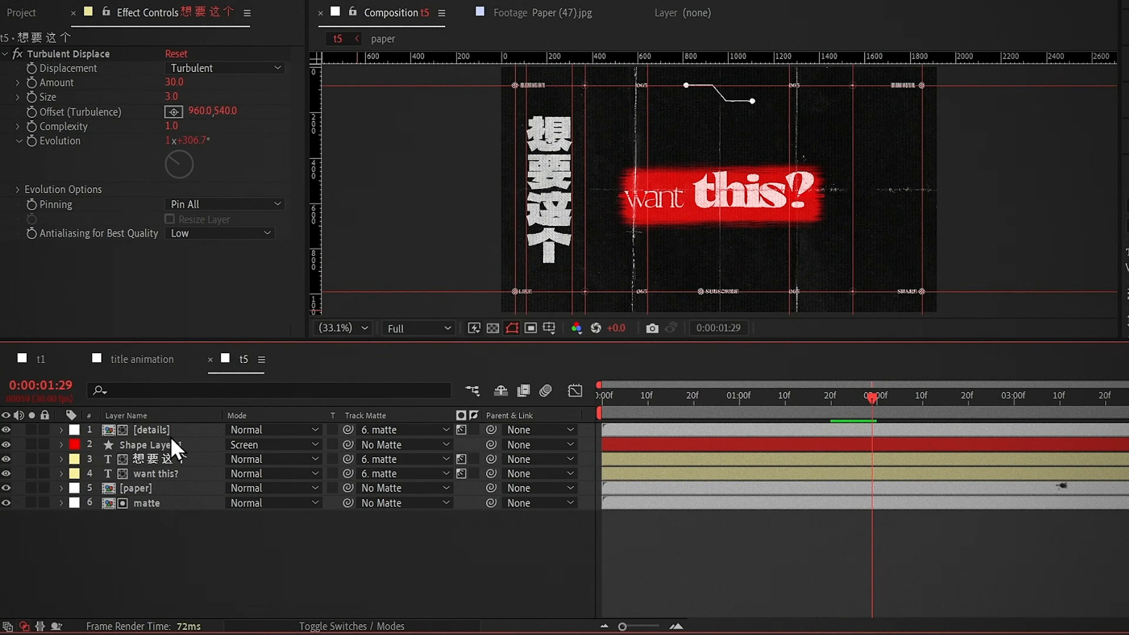
click(174, 82)
text(20)
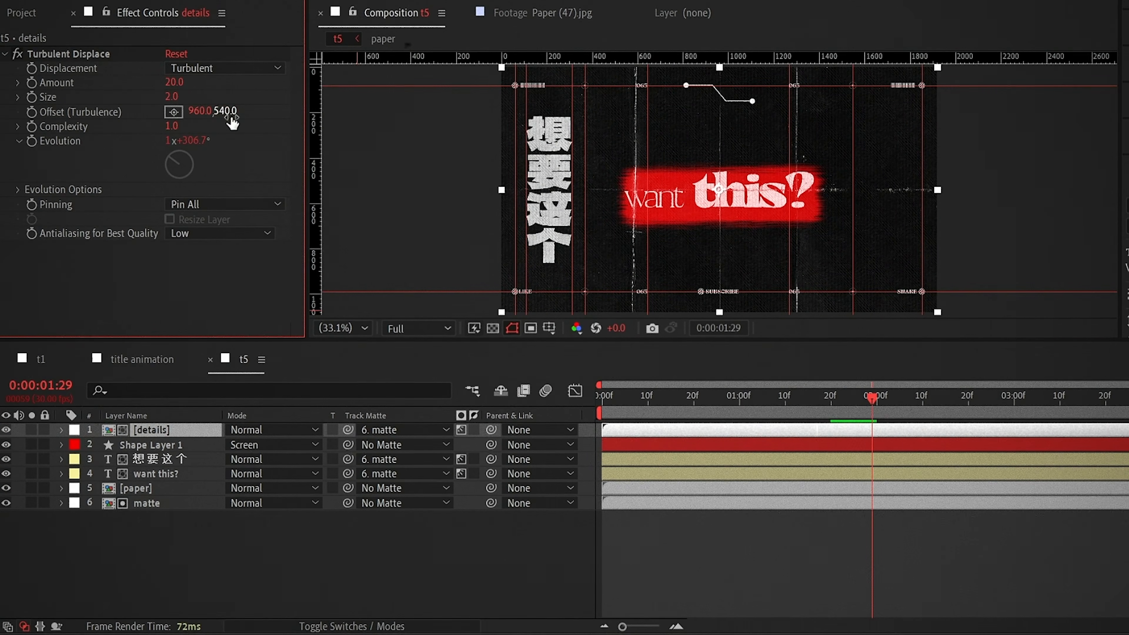
Step: Apply a Displacement Map to the "want this?" text, using a duplicate of matte named map as source and 20 for both displacements
click(183, 471)
key(ctrl+space)
text(displ)
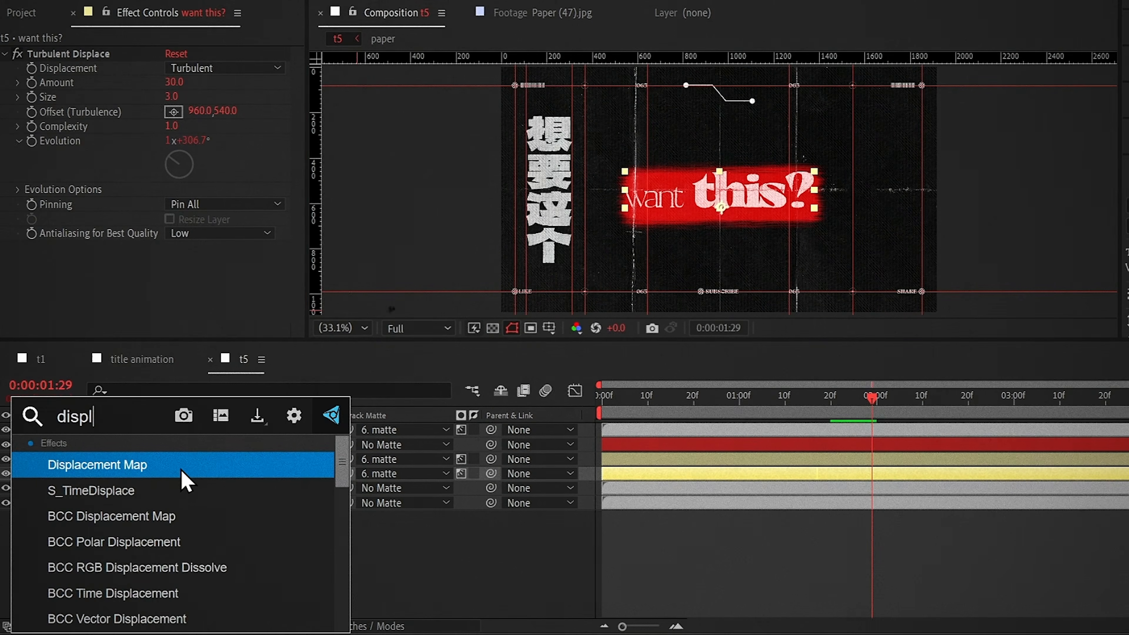
key(Return)
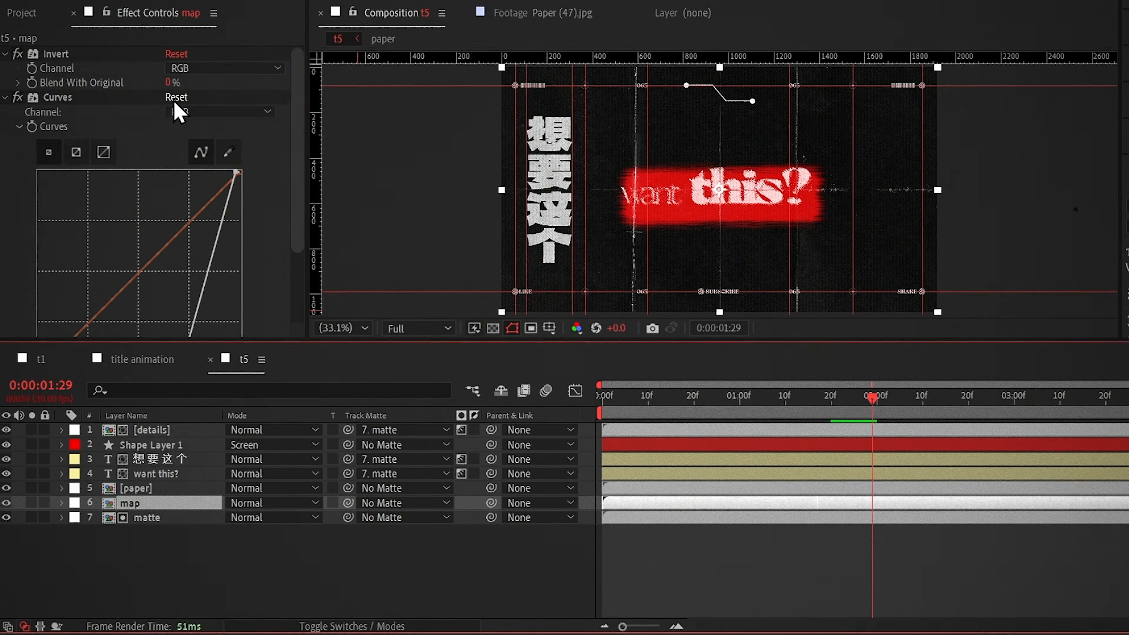
Step: Reset the map layer's Curves and shape a milder contrast curve by moving the shadow and highlight points slightly inward
click(175, 101)
scroll(175, 102, down, 3)
scroll(661, 222, up, 3)
drag(105, 285, 89, 309)
drag(239, 107, 232, 106)
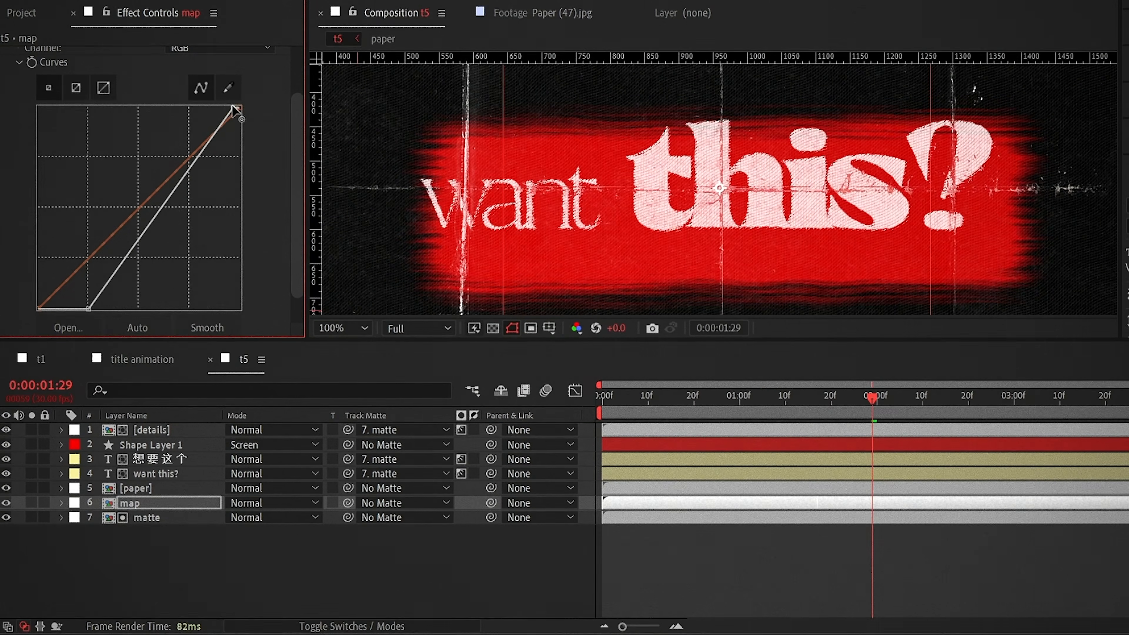
key(shift+slash)
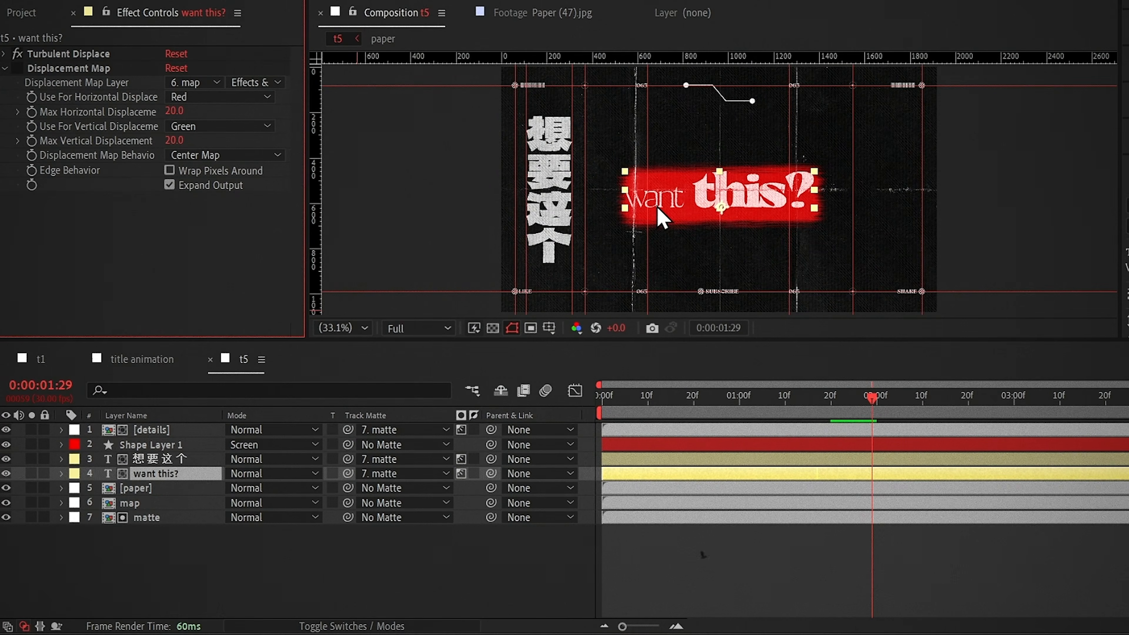
Step: Place guides along the upper and left edges of the undisplaced "want this?" text, and re-enable its Displacement Map
click(421, 60)
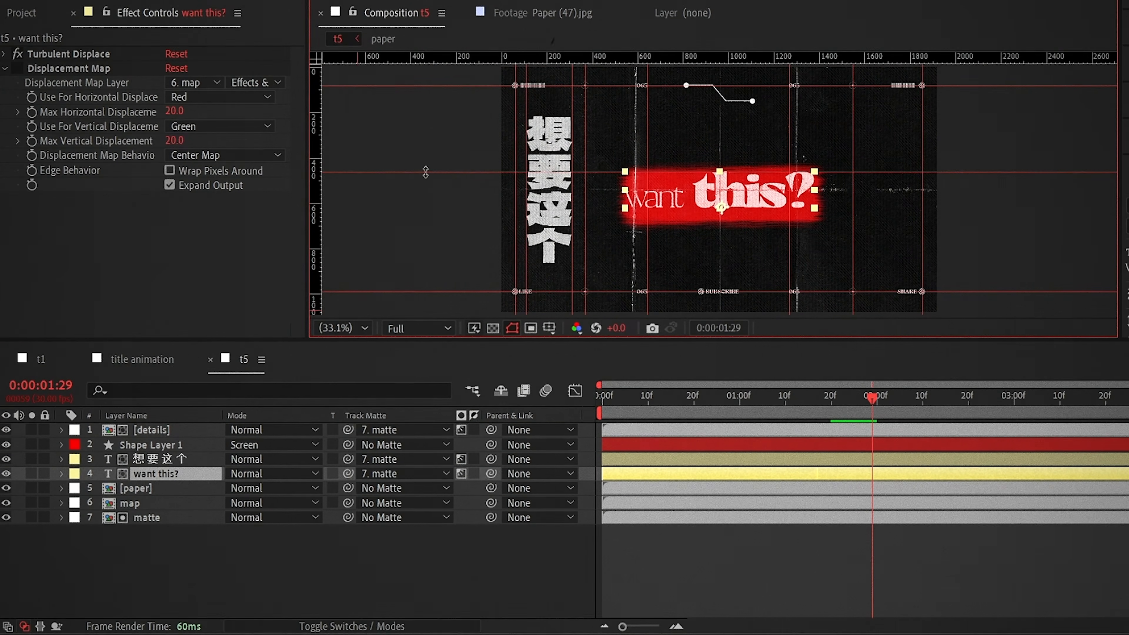
drag(318, 169, 614, 204)
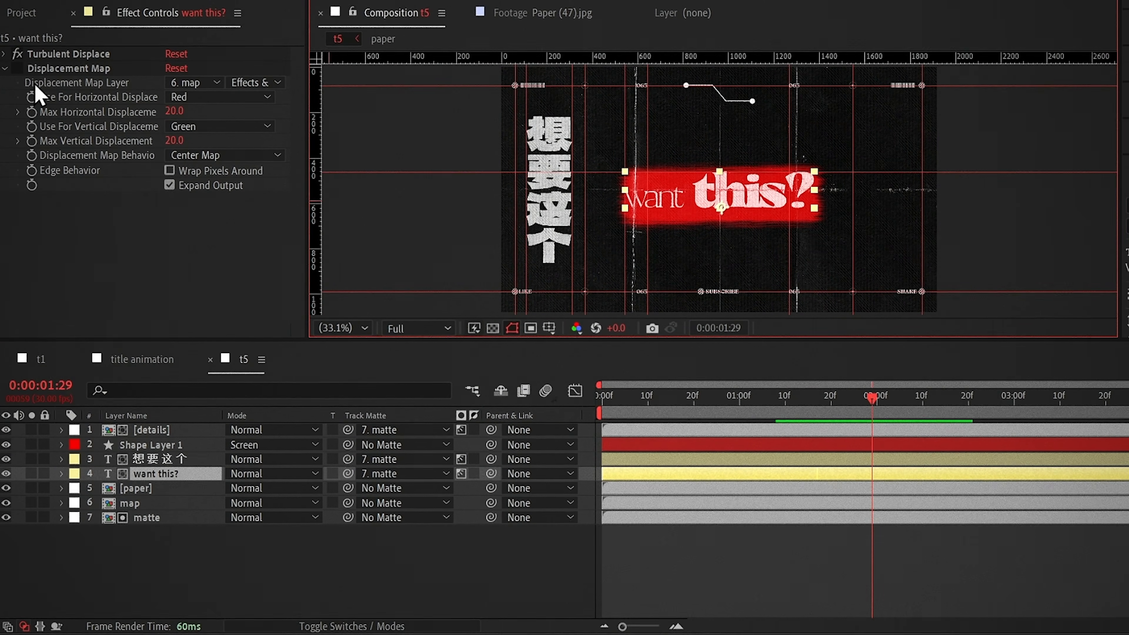
click(17, 68)
Step: Nudge the displaced "want this?" text back into alignment with the two guides
click(151, 478)
scroll(615, 260, up, 2)
drag(615, 260, 616, 283)
key(shift+Down)
key(shift+Down)
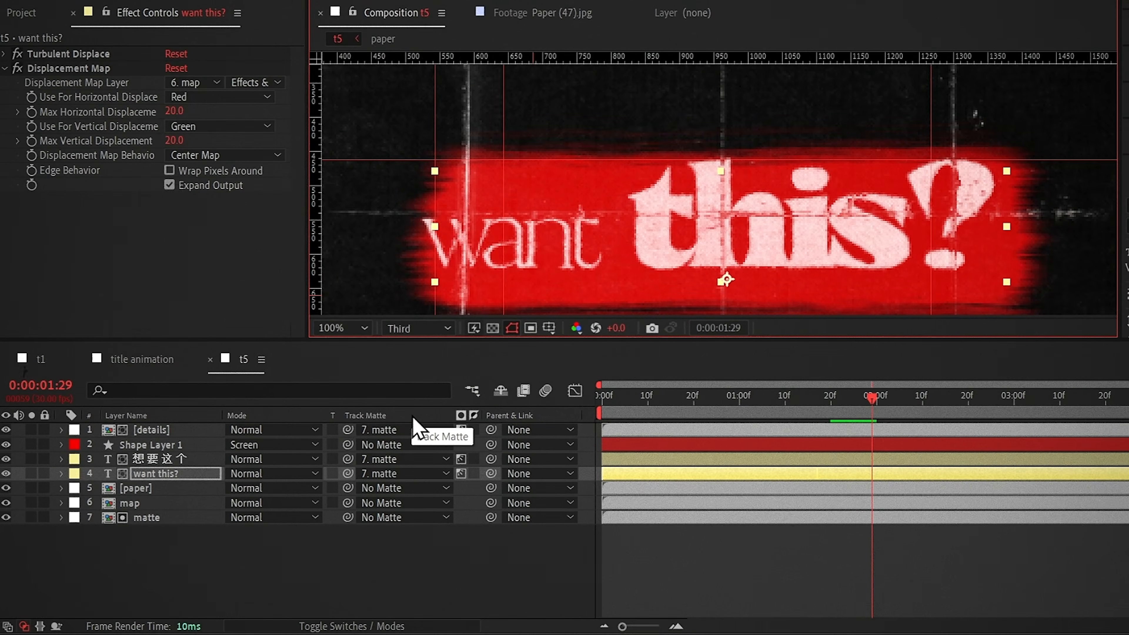
click(342, 328)
click(321, 57)
Step: Copy the Displacement Map effect to the Chinese text and place a horizontal guide at the text's original upper edge
click(94, 69)
click(152, 463)
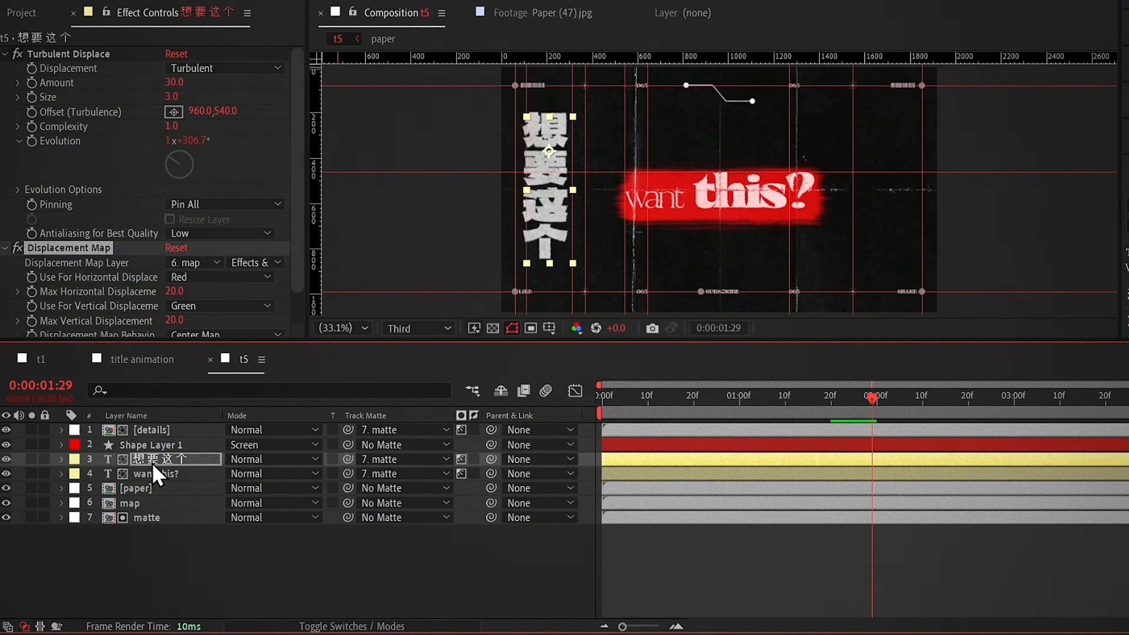
click(21, 247)
drag(398, 58, 402, 116)
scroll(43, 253, down, 2)
click(40, 214)
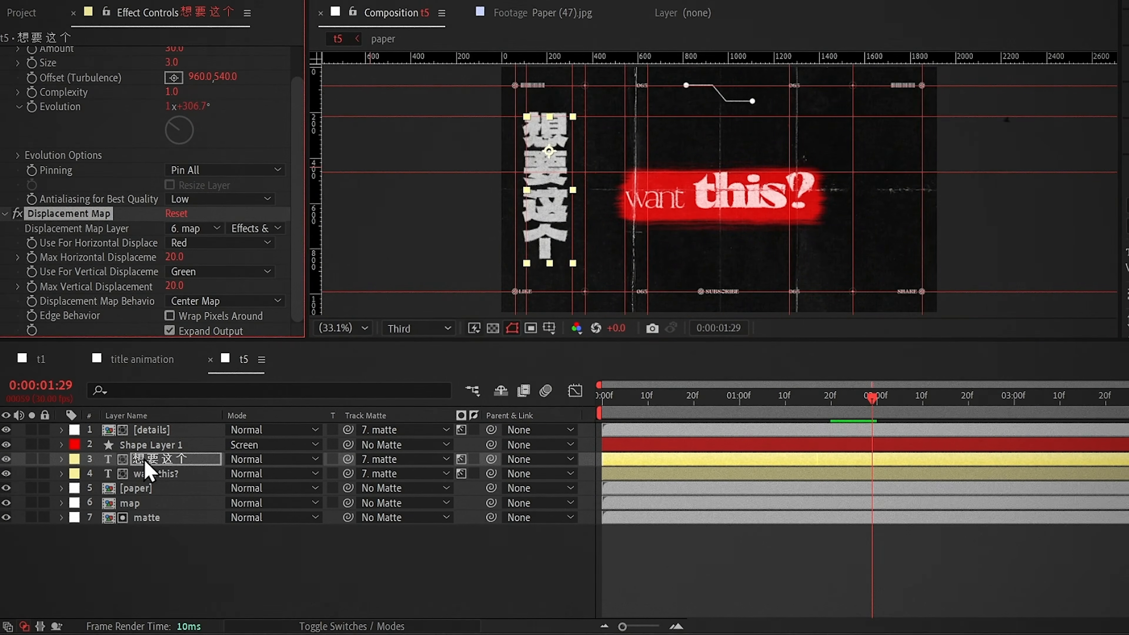
Step: Nudge the displaced Chinese text right and down back to its guides
click(144, 461)
key(shift+Right)
key(shift+Right)
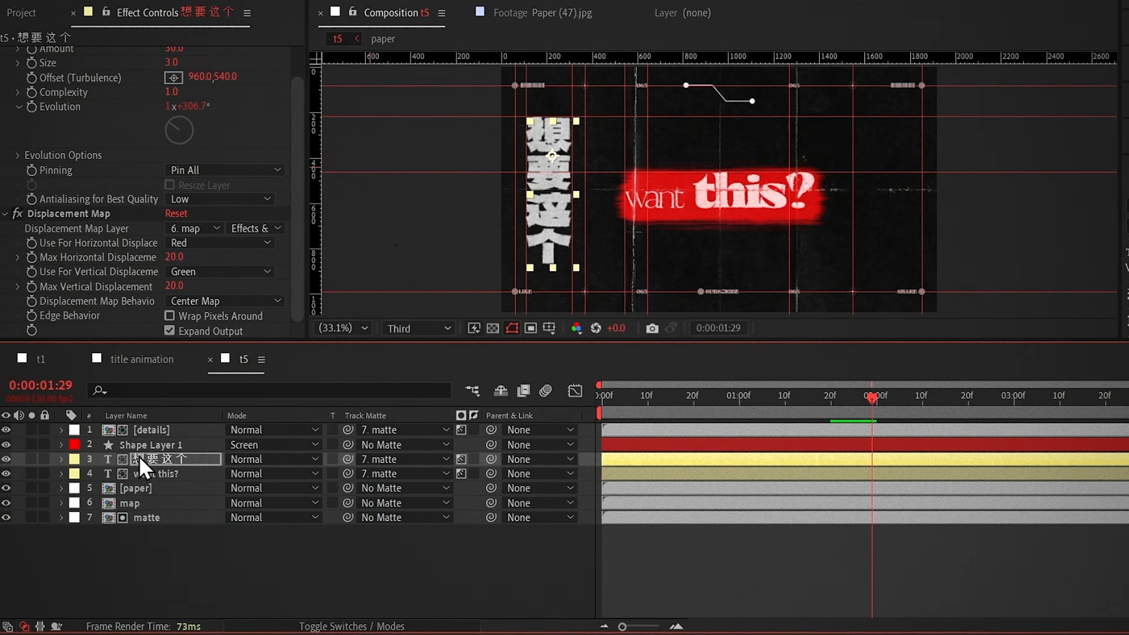
Step: Add the Displacement Map effect to the details layer and set its horizontal and vertical displacement to 6
click(147, 429)
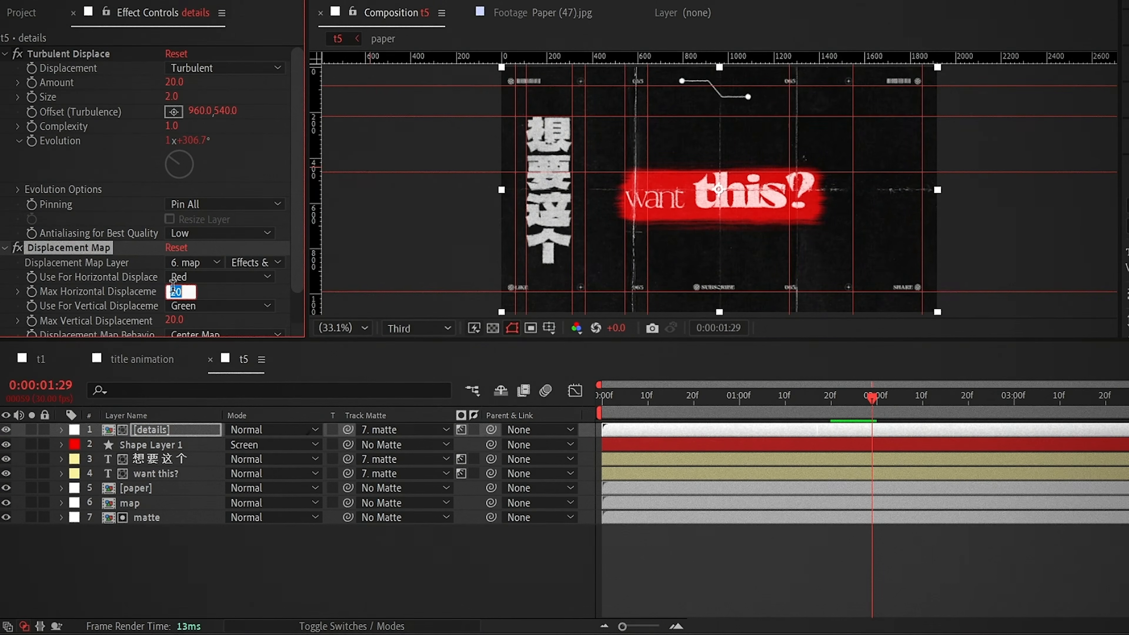
key(Tab)
text(6)
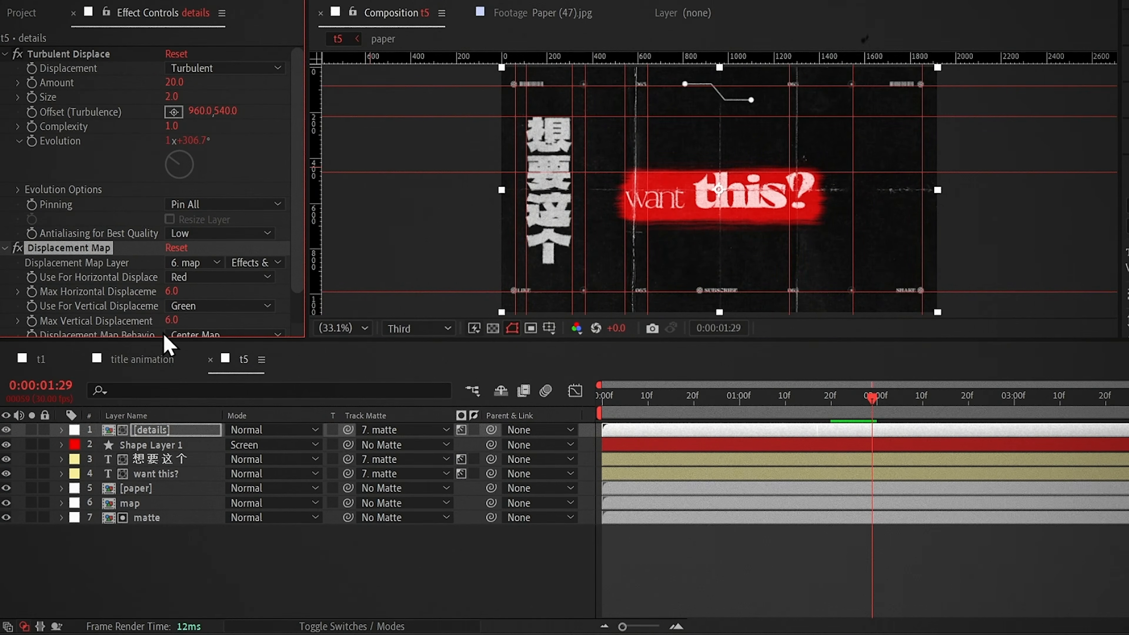
Step: Nudge the displaced details layer until the header marks line up with the guides again
click(156, 430)
scroll(638, 84, up, 3)
drag(639, 84, 767, 184)
click(146, 431)
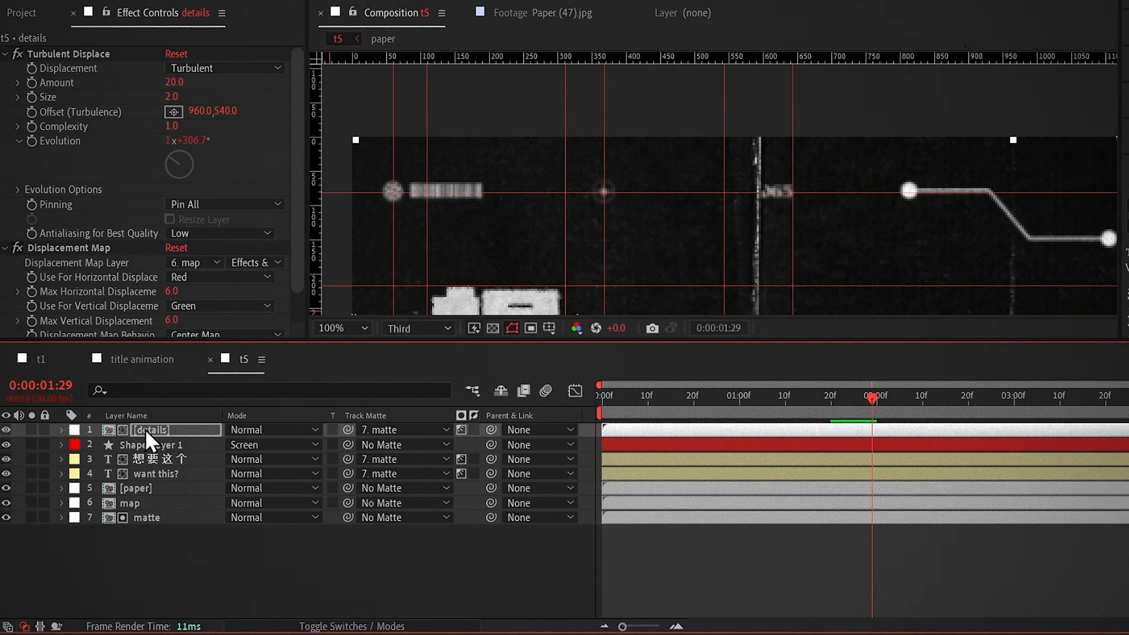
click(338, 329)
click(345, 34)
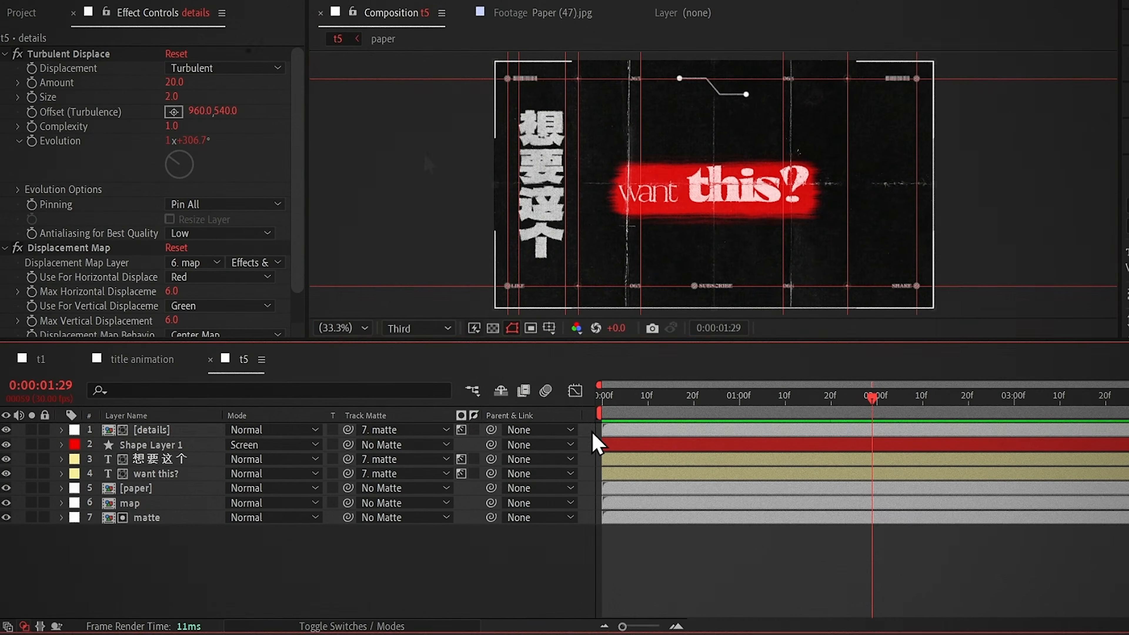
Step: Hide the map and matte layers, and pre-compose the details, Shape Layer 1 and both text layers as "want this?"
drag(591, 430, 571, 491)
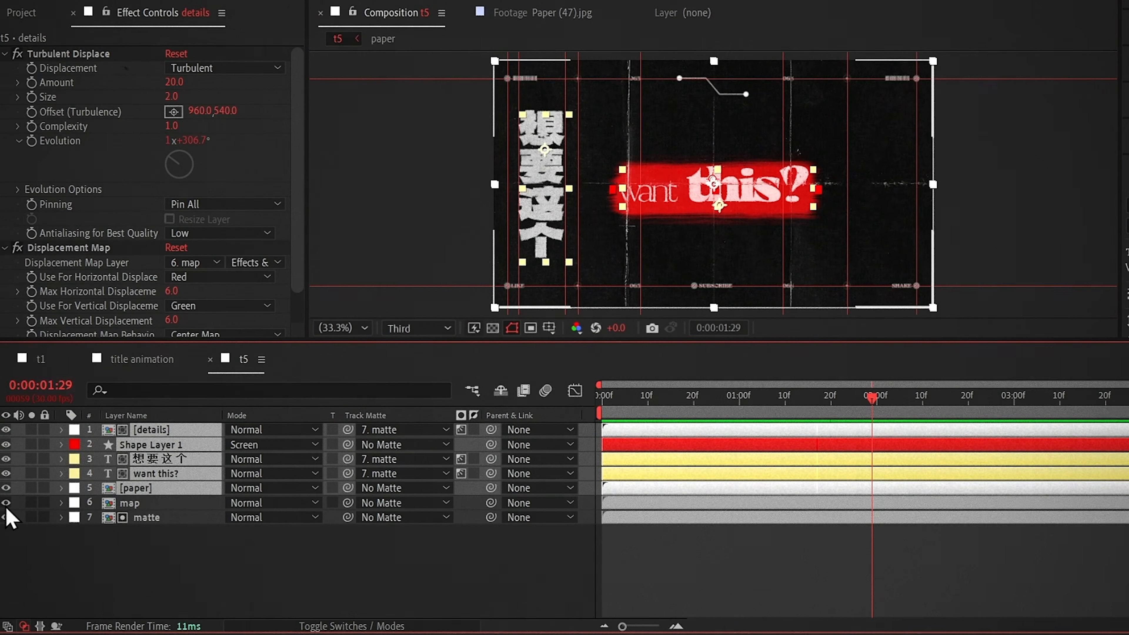
drag(6, 504, 6, 517)
ctrl+click(154, 488)
key(ctrl+shift+c)
text(want th)
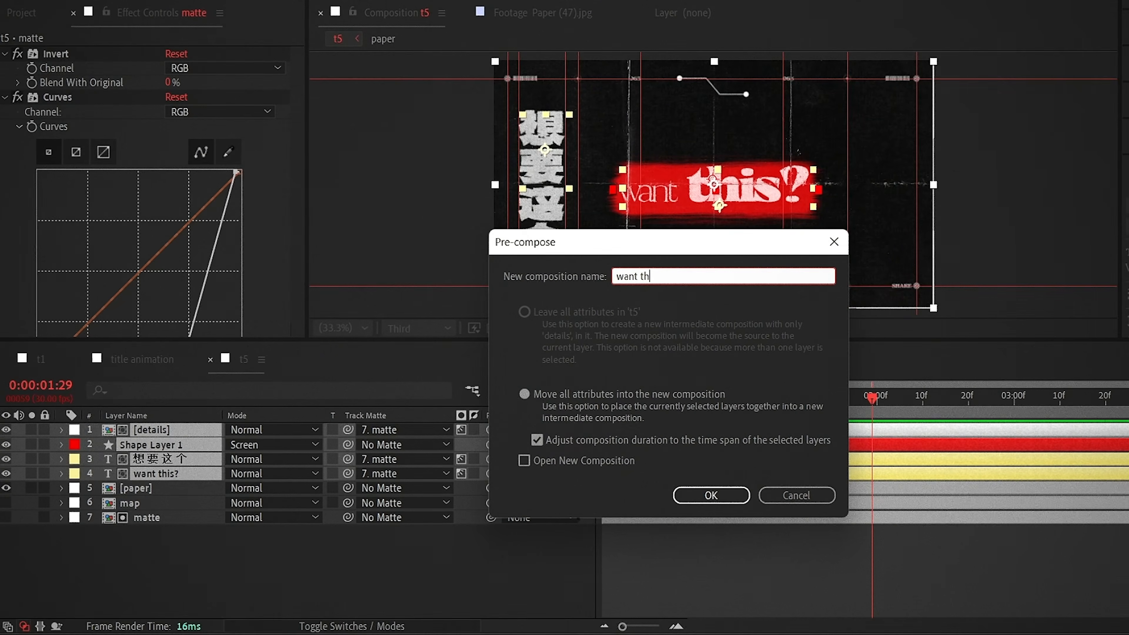
key(Return)
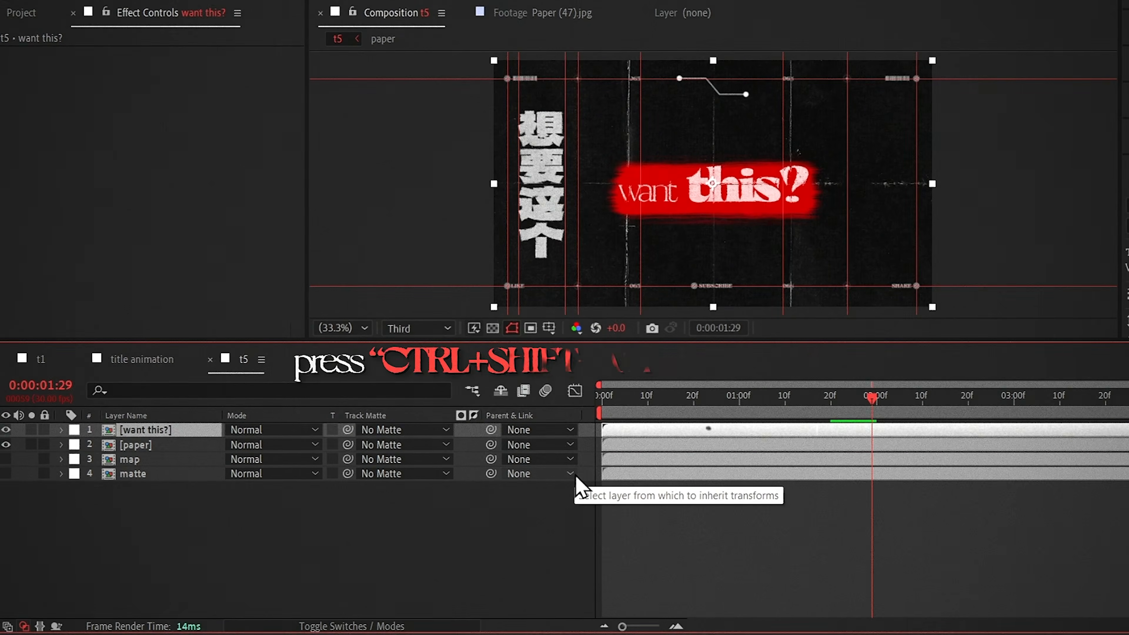
Step: Create two null objects, parent the "want this?" and paper layers to the lower null, and parent that null to the upper one
key(ctrl+shift+alt+y)
key(ctrl+shift+alt+y)
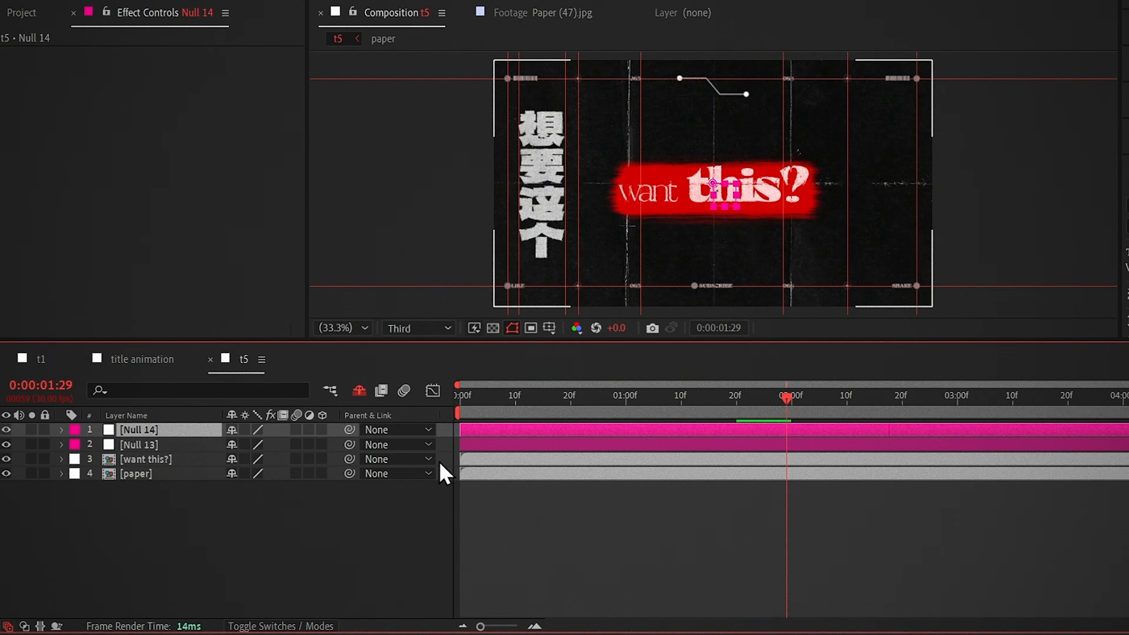
drag(441, 464, 316, 491)
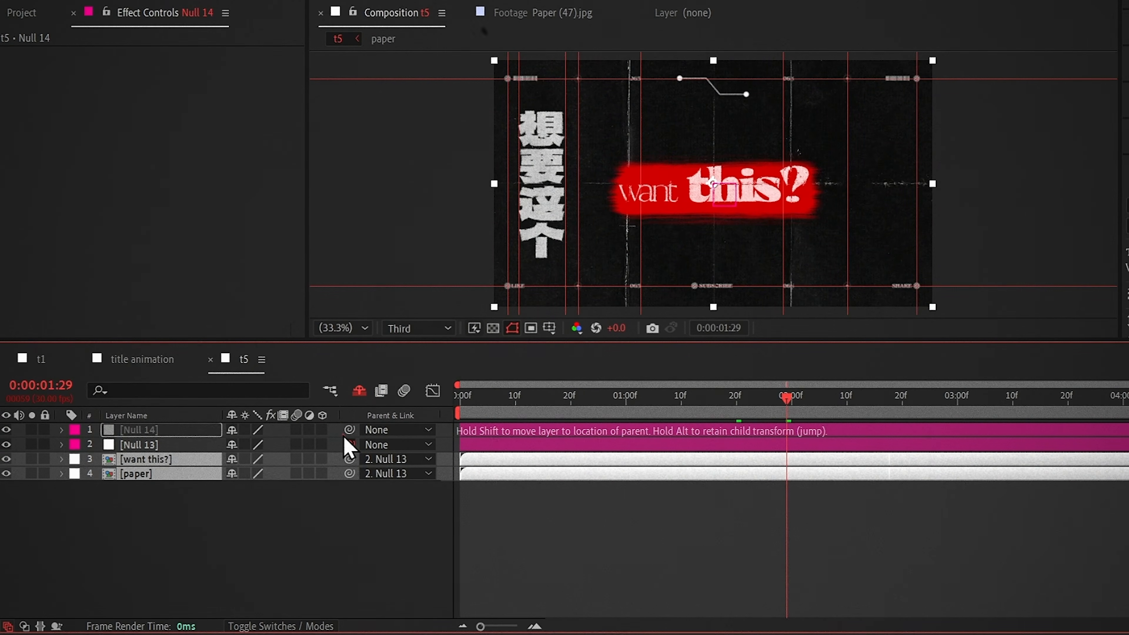
drag(340, 433, 342, 434)
click(217, 499)
Step: Set the scale of the "want this?" composition layer to 65%
click(178, 475)
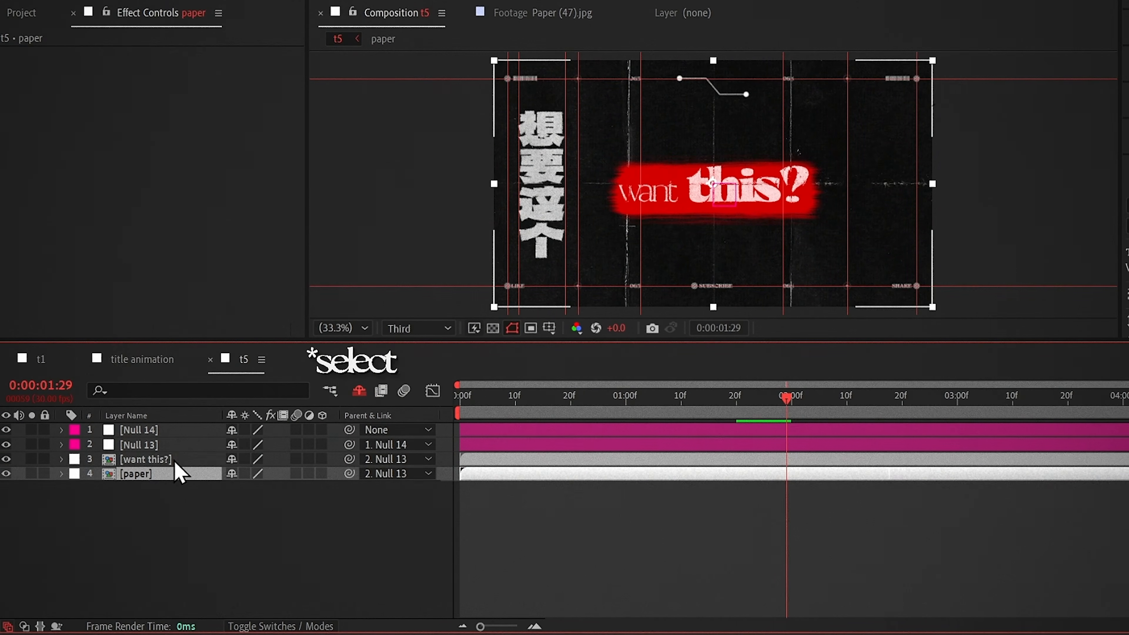
click(177, 461)
text(s)
text(65)
key(Return)
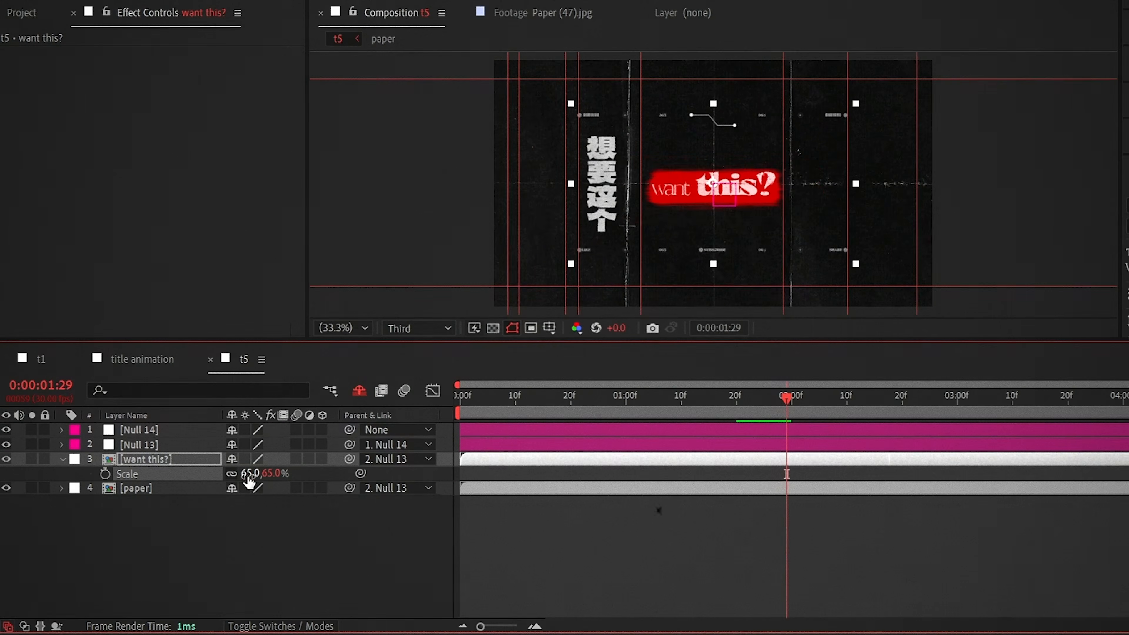
Step: Keyframe the scale of Null 13 at the composition start and set it to 135% at 0:00:01:01
key(Home)
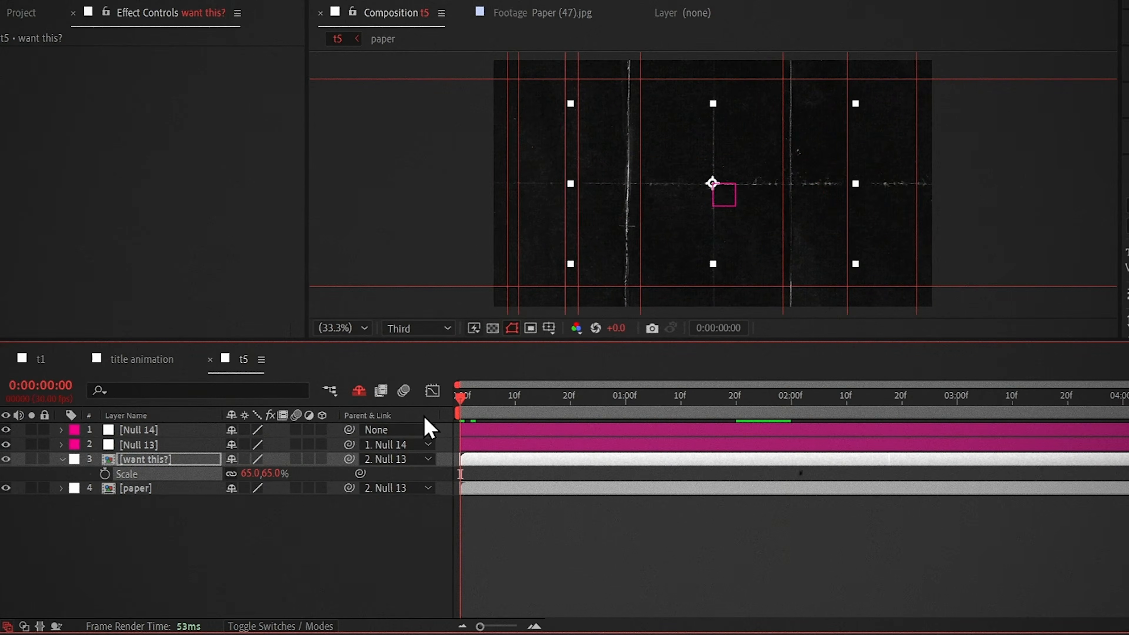
click(160, 445)
key(s)
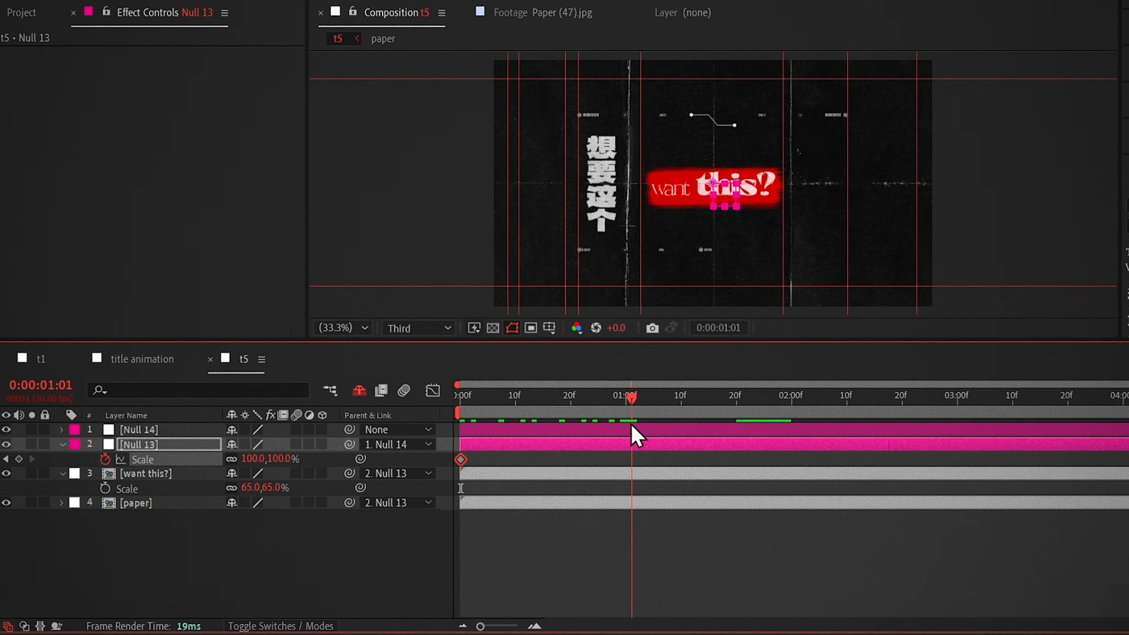
click(253, 459)
text(135)
key(Return)
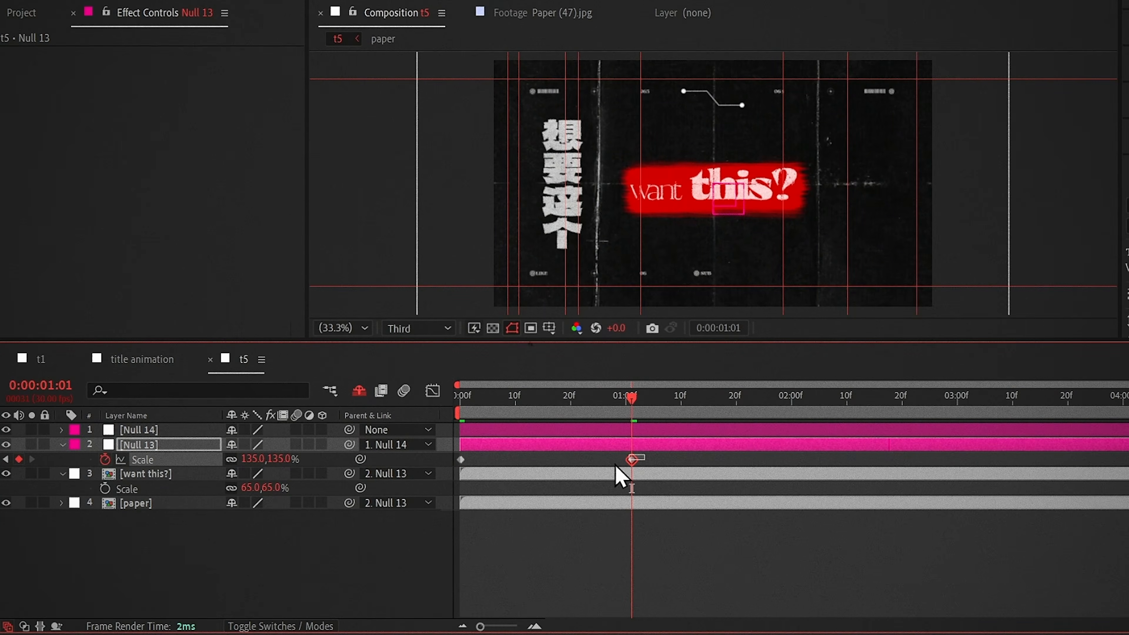
Step: Reshape the Null 13 scale speed curve so it peaks sharply around frame 10 and then eases out slowly
drag(615, 465, 455, 476)
click(433, 390)
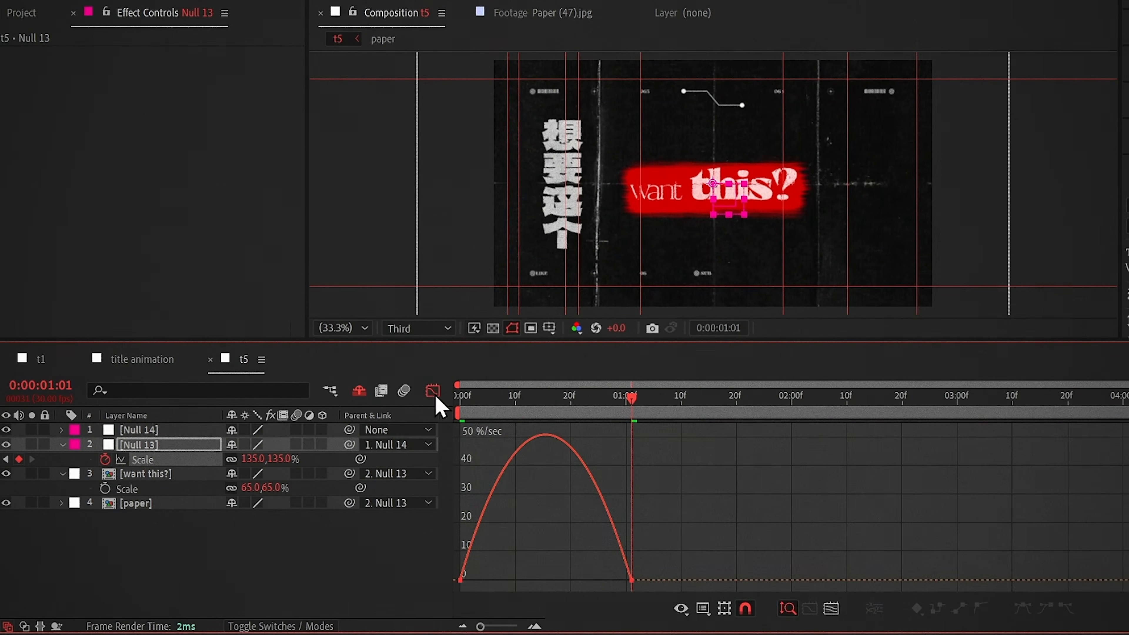
click(515, 396)
drag(602, 580, 569, 580)
drag(488, 580, 549, 580)
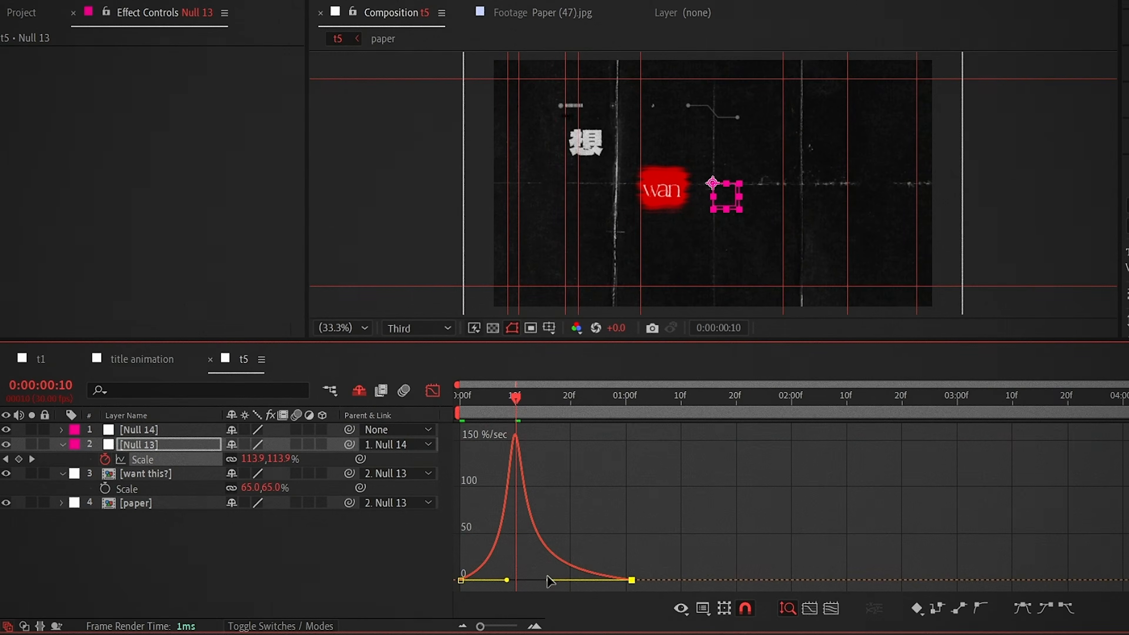
click(434, 392)
Step: Animate the scale of Null 14 with a keyframe at the start and a second, larger value far along the timeline
click(482, 435)
key(s)
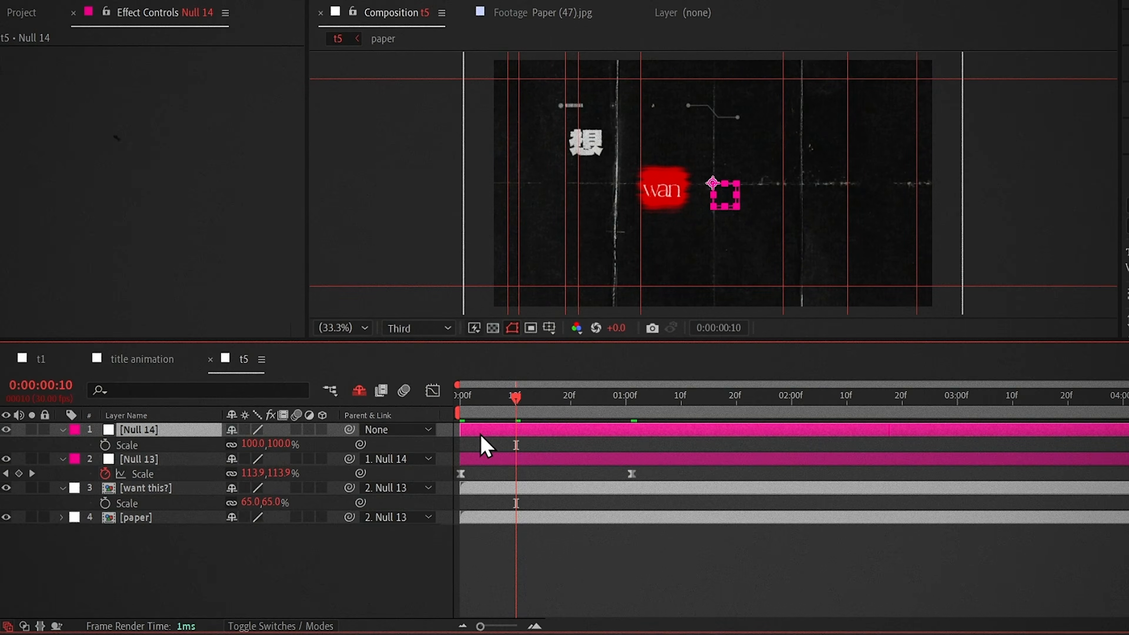
click(106, 445)
drag(516, 445, 465, 445)
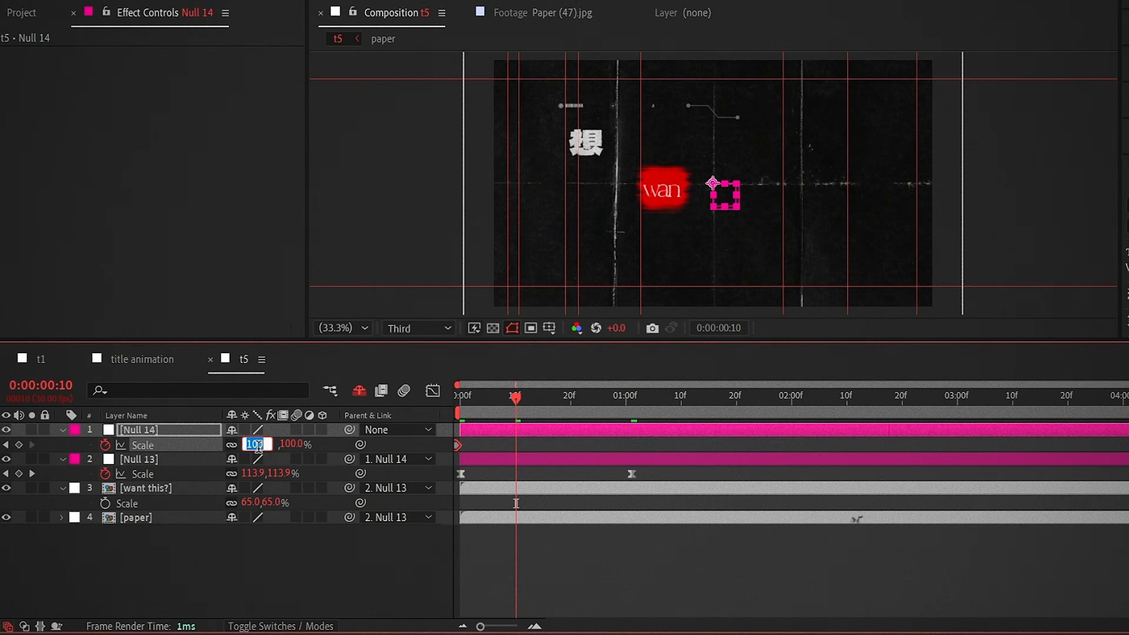
text(1109)
key(Return)
drag(516, 445, 1098, 447)
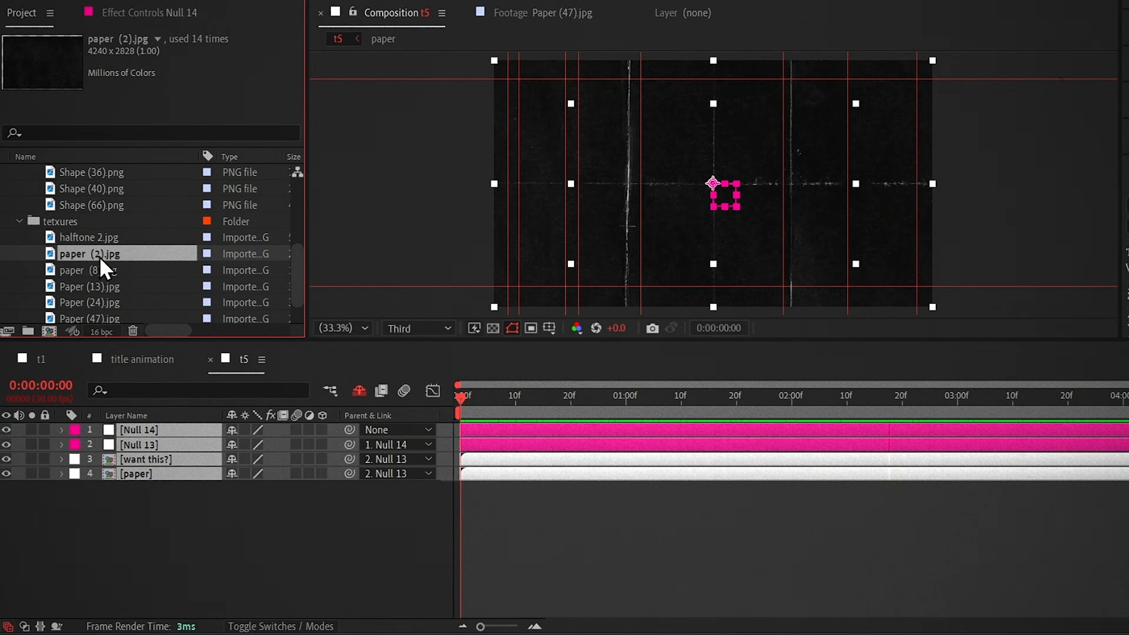
Step: Add paper (2).jpg above all layers at 50% scale and trim it to end at frame 4
drag(134, 258, 159, 427)
key(s)
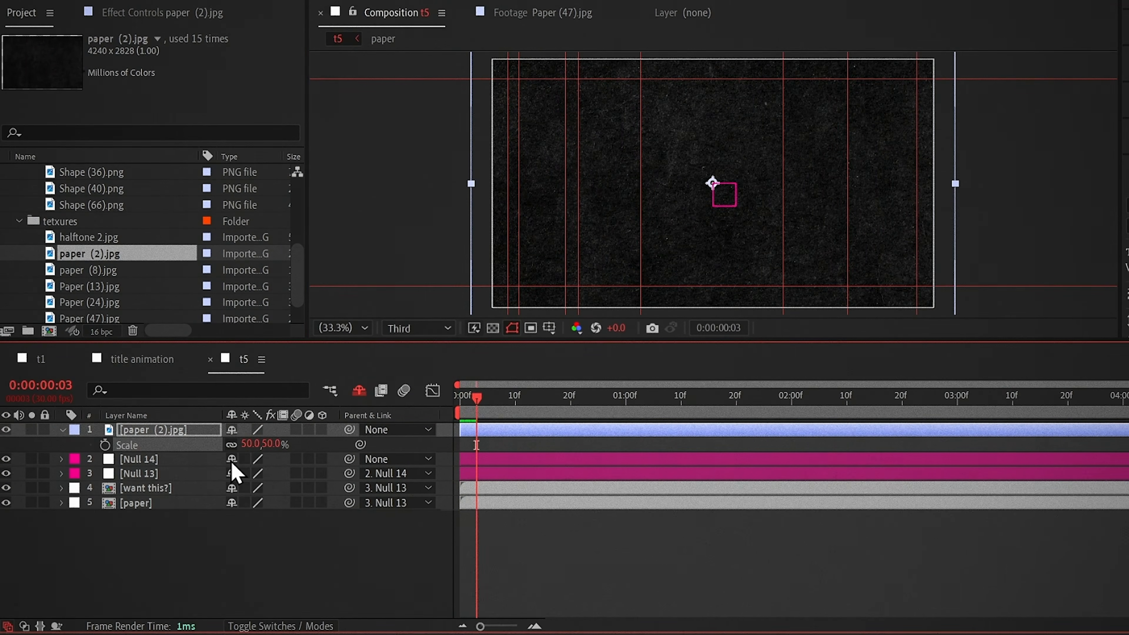
key(Page_Down)
key(ctrl+shift+d)
key(Delete)
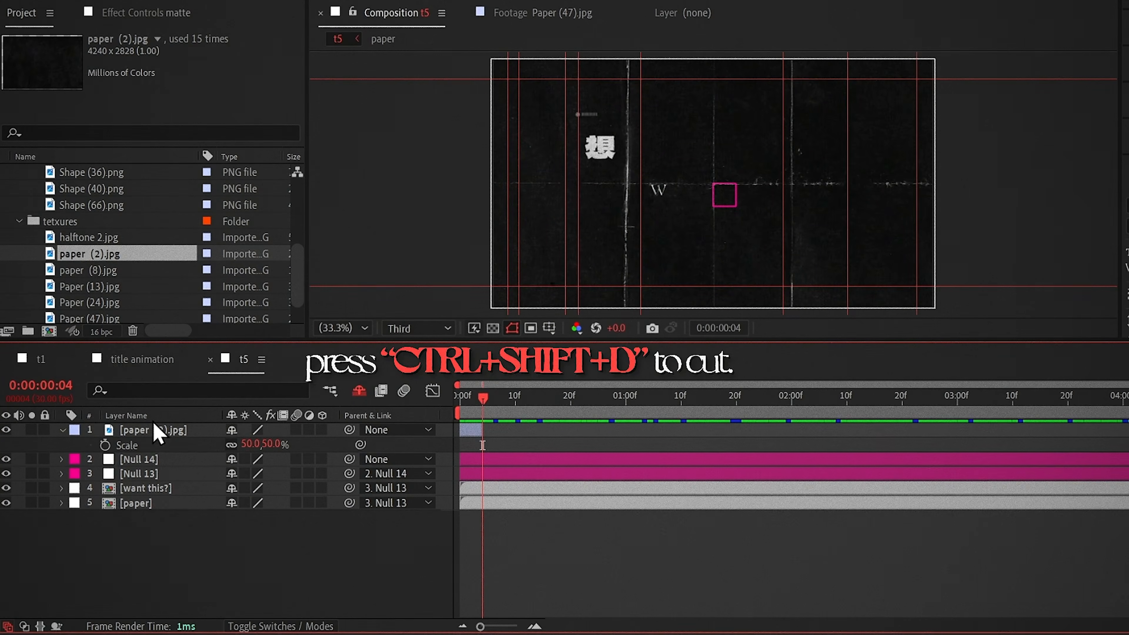
Step: Duplicate the short paper (2).jpg layer, place the copy right after the original, rotate it and scale it to 83%
key(ctrl+d)
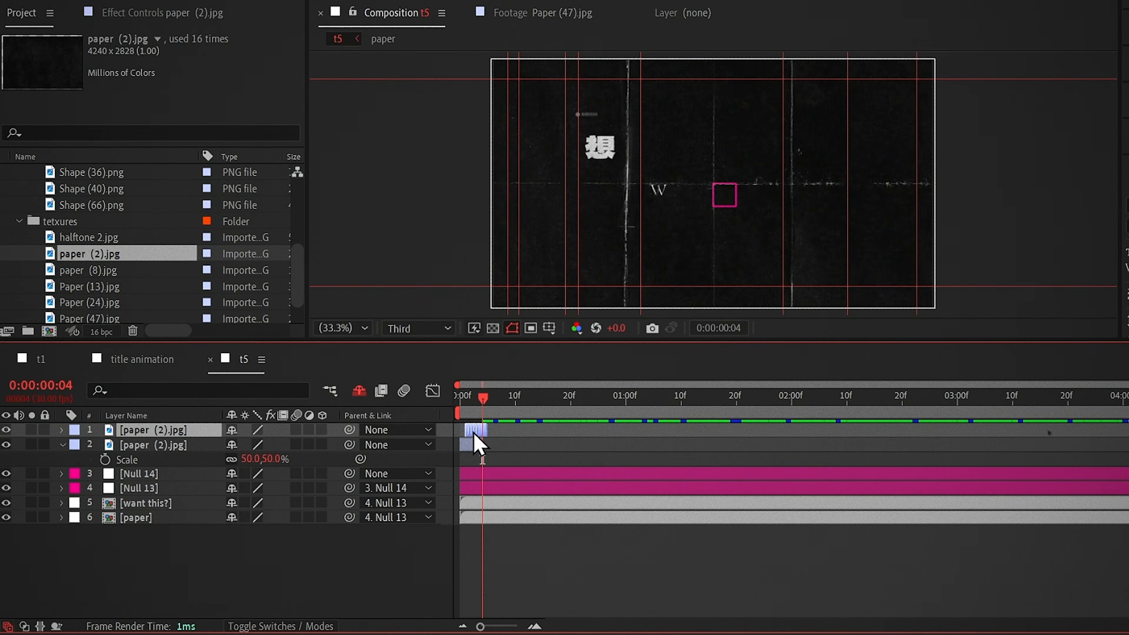
drag(475, 445, 496, 449)
key(r)
drag(249, 444, 327, 446)
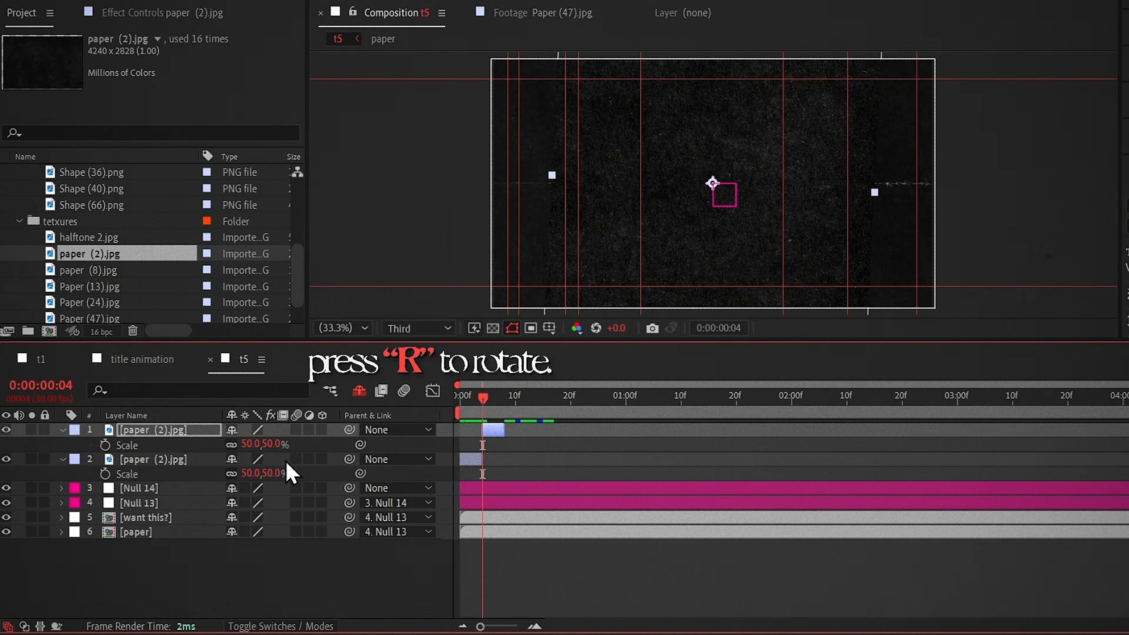
drag(256, 445, 287, 446)
Step: Pre-compose the two short paper (2).jpg layers as "texture"
key(ctrl+shift+Down)
key(ctrl+shift+c)
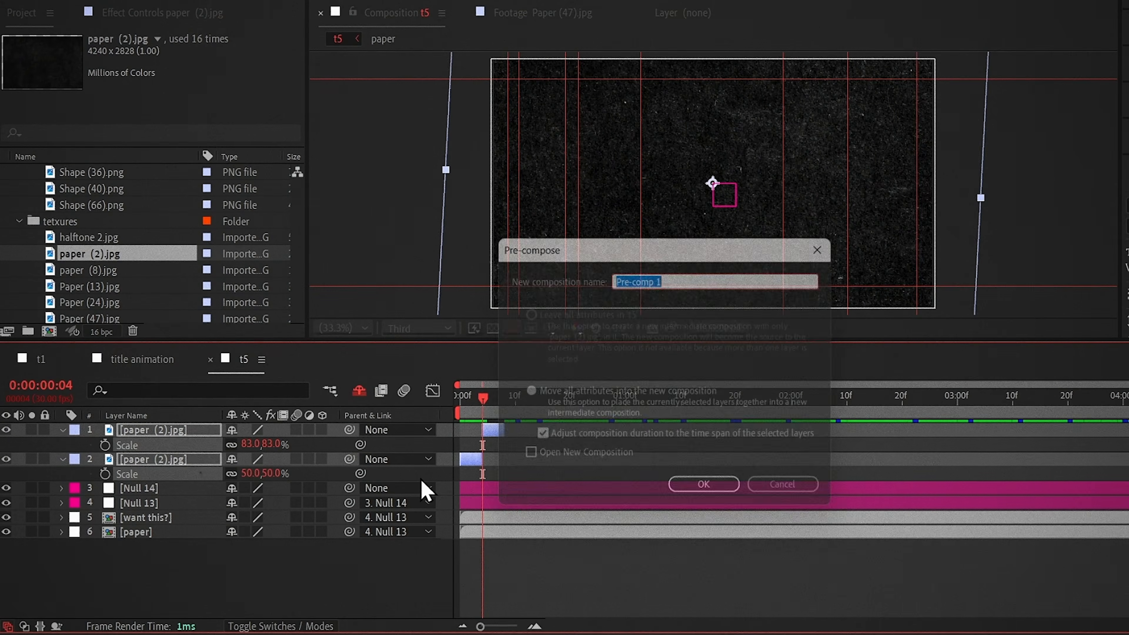
text(texture)
key(Return)
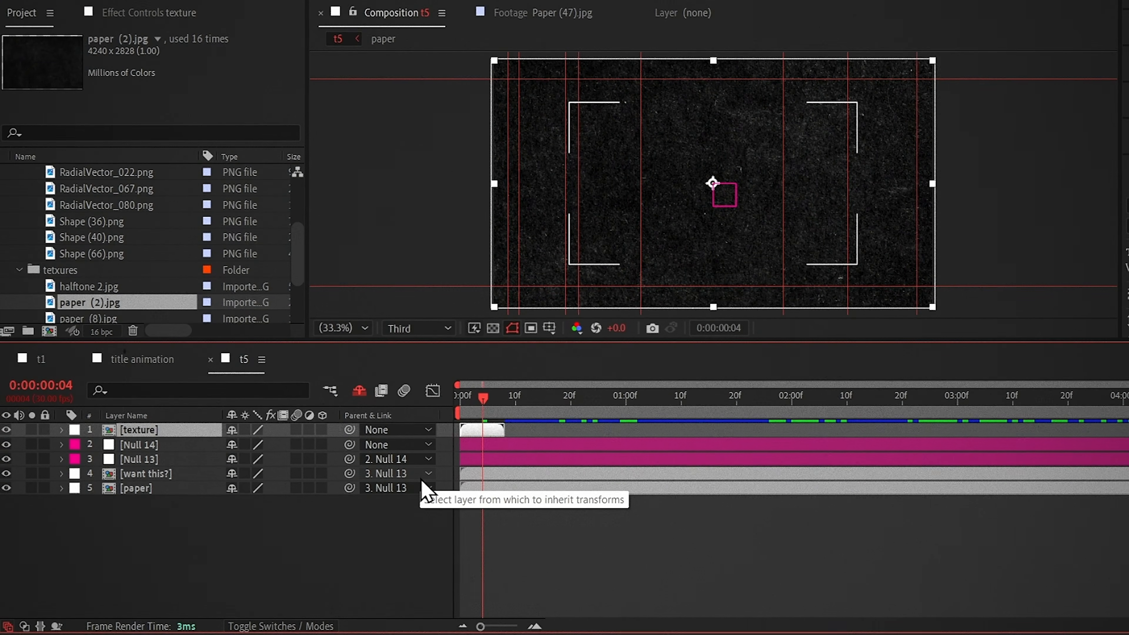
Step: Enable time remapping on the texture layer with an end keyframe at frame 7, and loop it with a loopOut "cycle" expression
key(ctrl+alt+t)
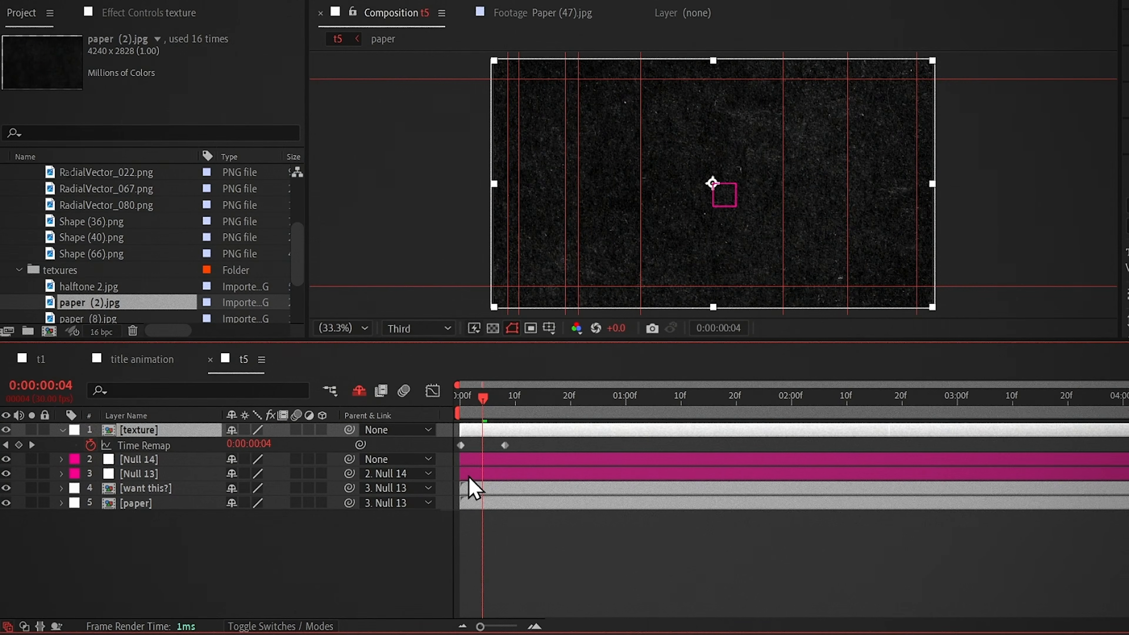
click(499, 416)
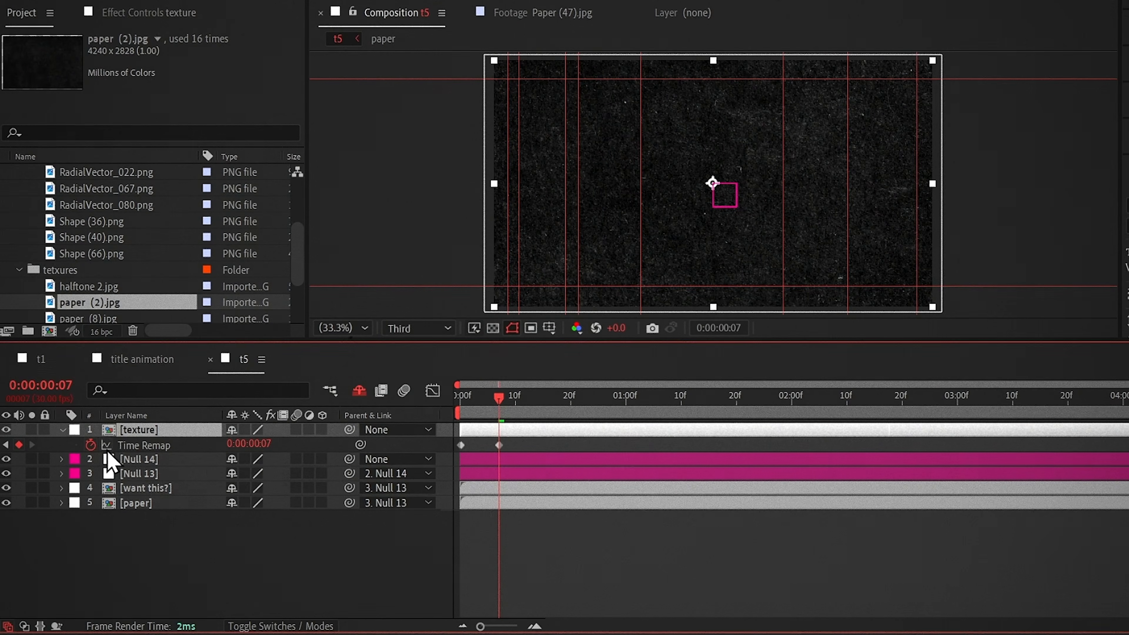
alt+click(90, 445)
click(290, 459)
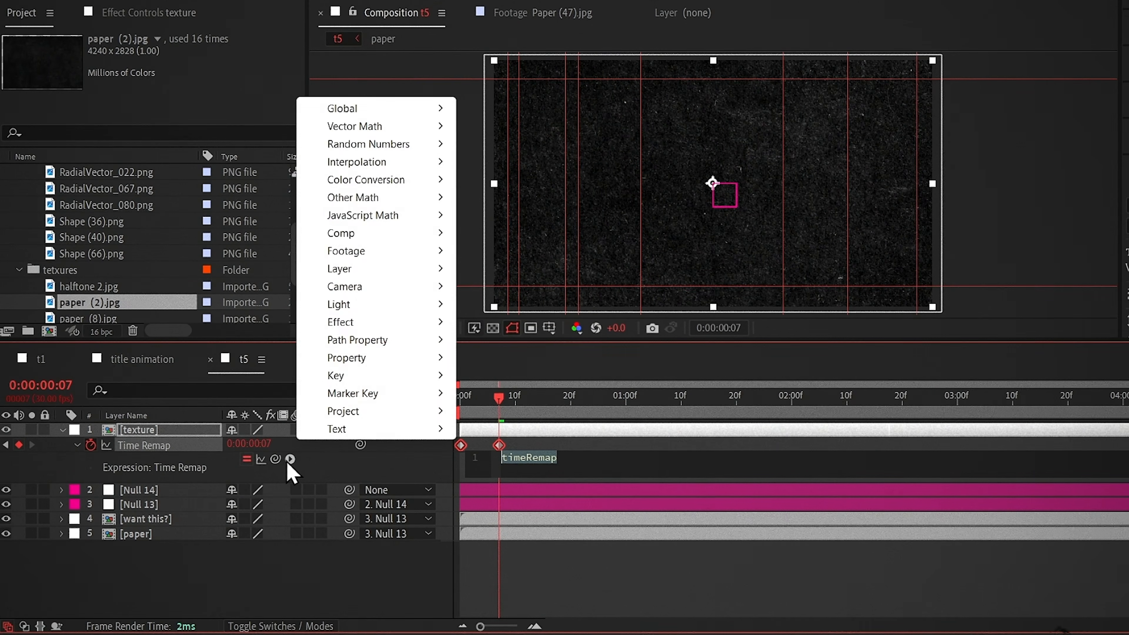
mouse_move(442, 357)
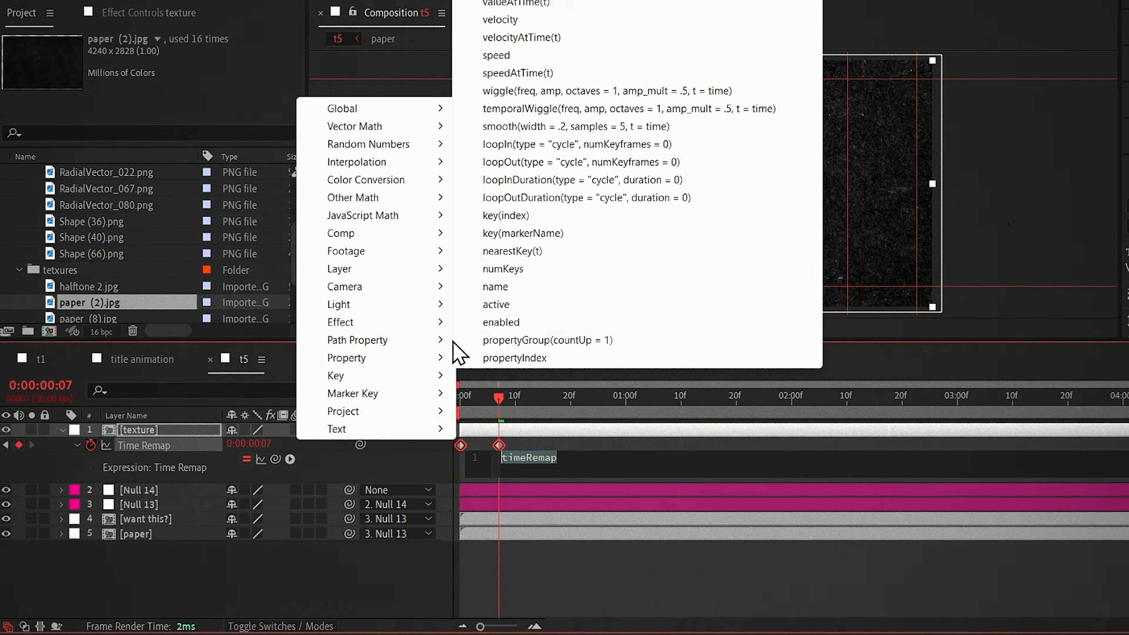
click(605, 163)
Step: Set the texture layer's blending mode to Screen and preview the animation from the start
key(F4)
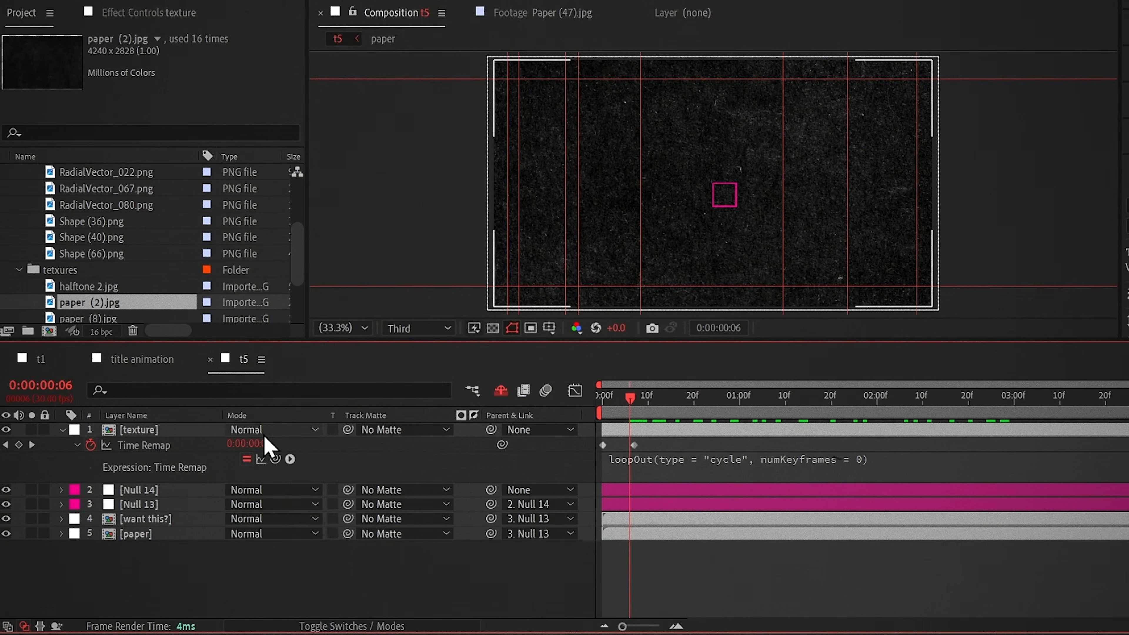
click(263, 434)
click(301, 219)
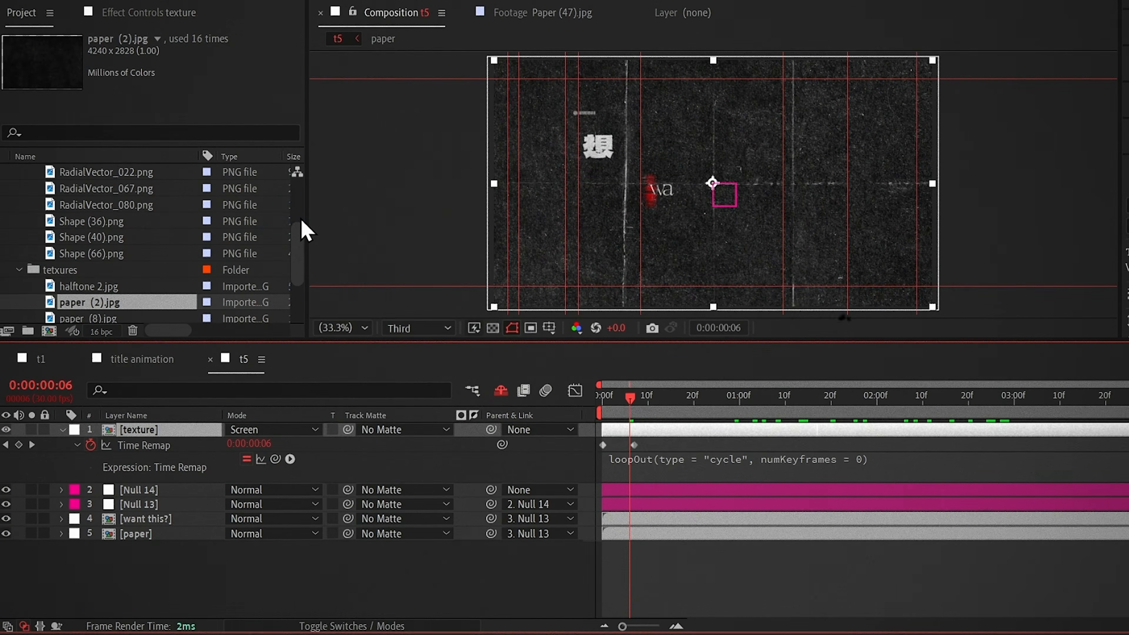
key(Home)
key(space)
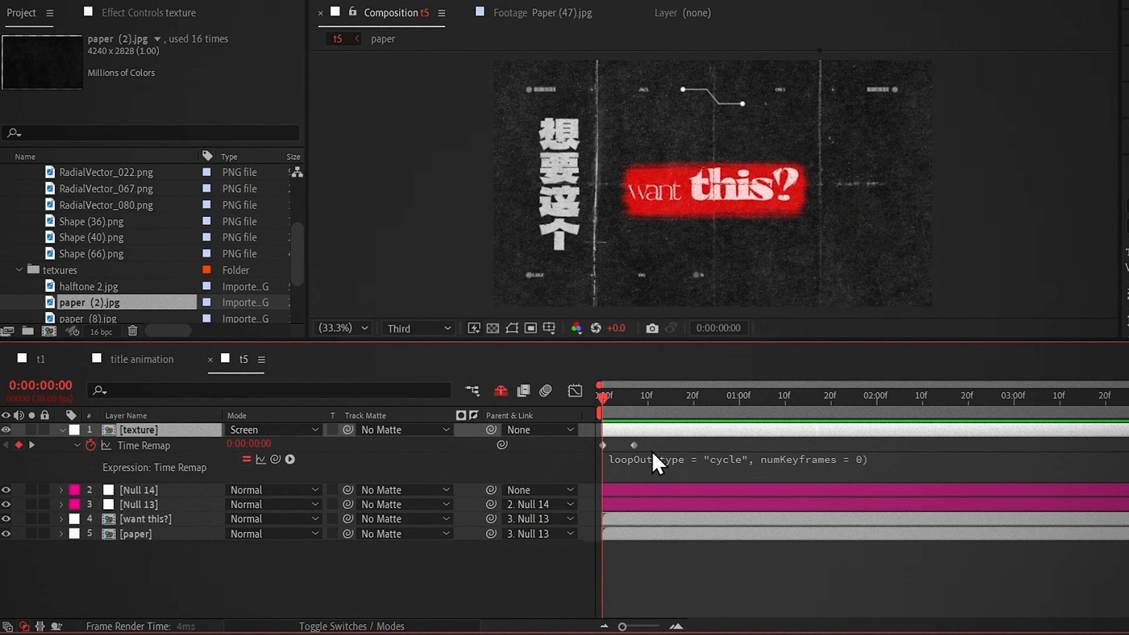
Step: Slow the texture loop by moving its second Time Remap keyframe to about frame 29, checking the playback
drag(634, 445, 671, 445)
key(space)
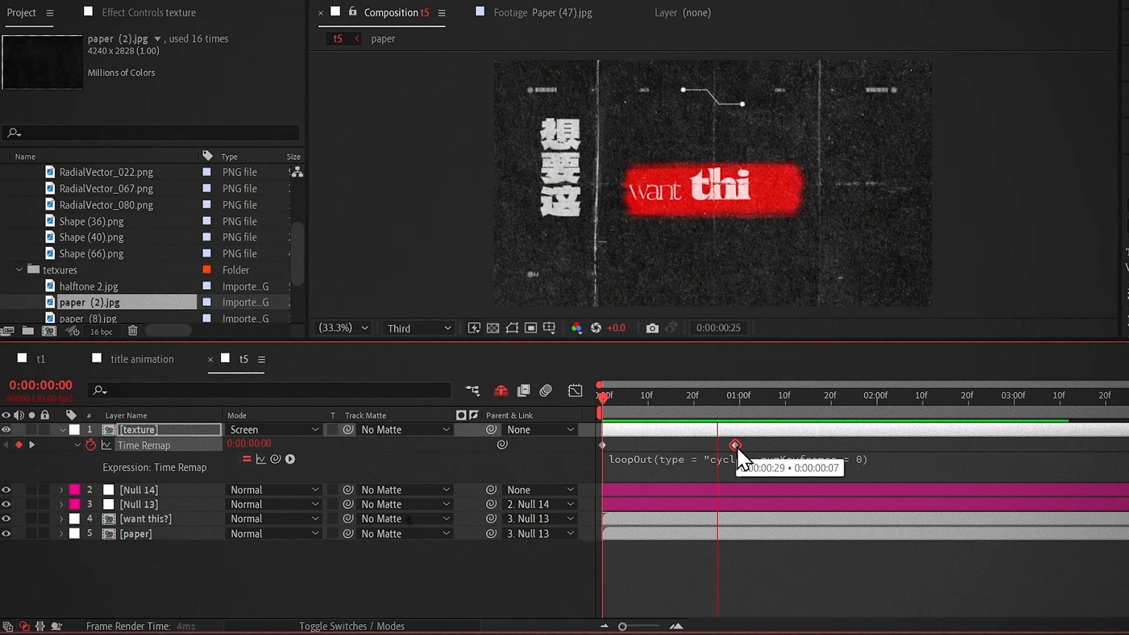
key(space)
key(u)
Step: Apply the Curves effect to the texture layer and pull the lower part of the RGB curve down
key(ctrl+space)
text(curv)
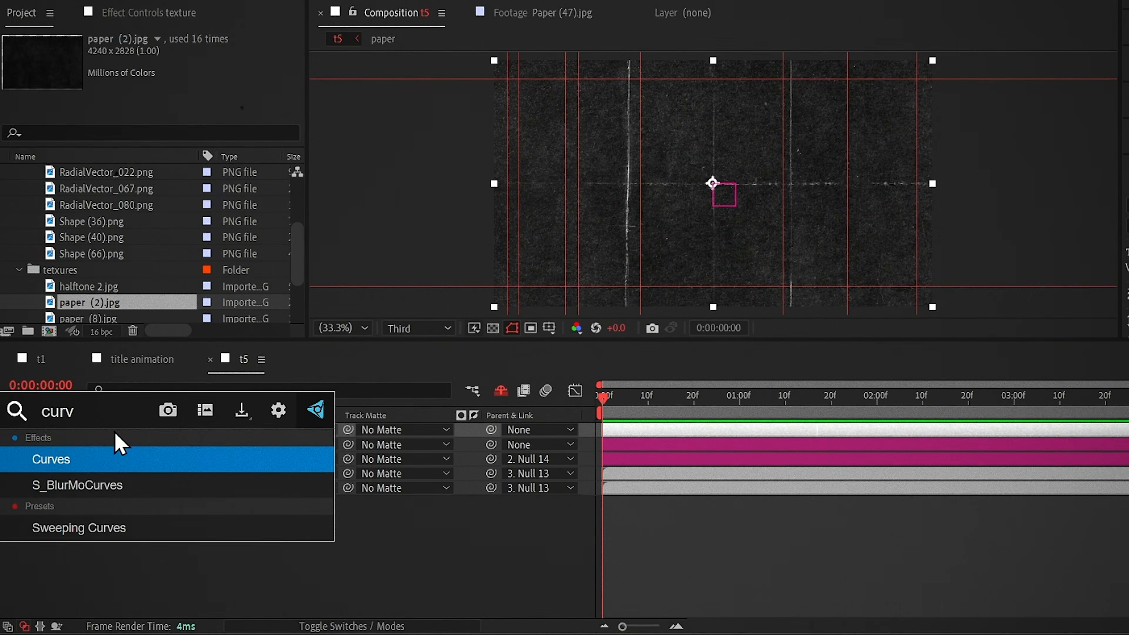
key(Return)
drag(87, 289, 97, 292)
drag(672, 400, 721, 411)
click(97, 292)
Step: Duplicate the texture layer, apply Invert to the copy and set its blending mode to Multiply
key(ctrl+d)
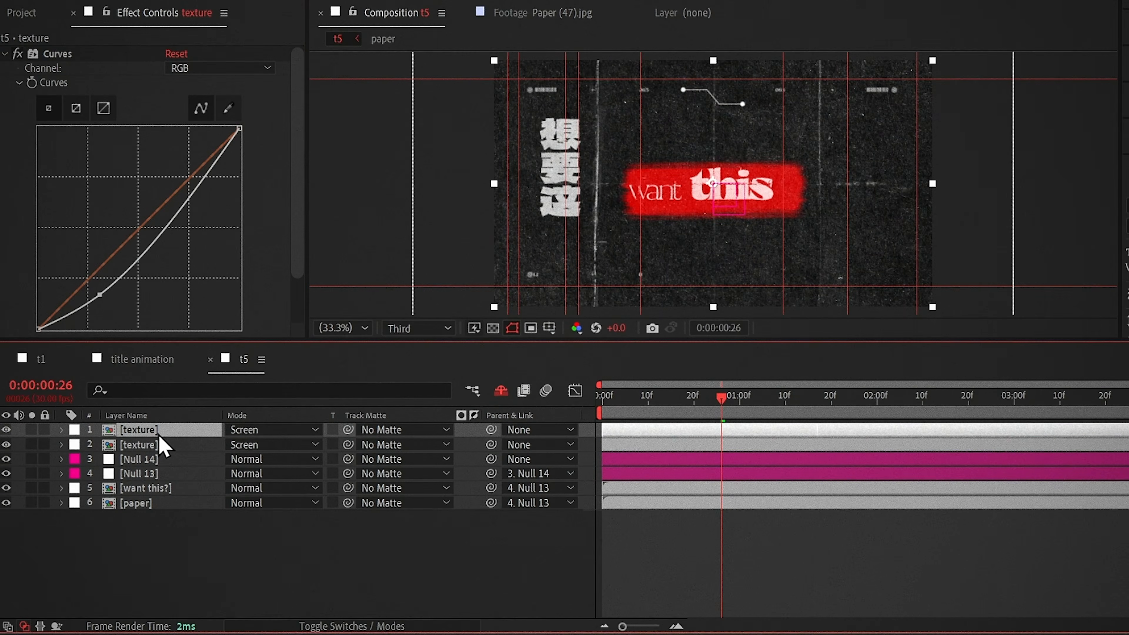
key(ctrl+space)
text(inv)
key(Return)
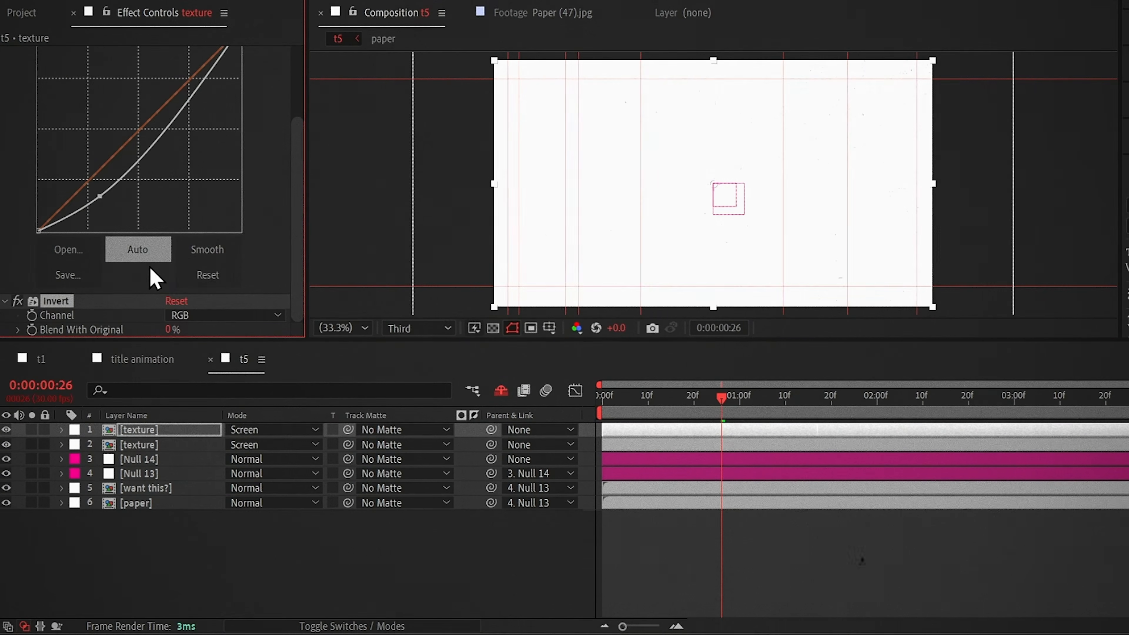
click(271, 430)
click(294, 86)
key(r)
key(space)
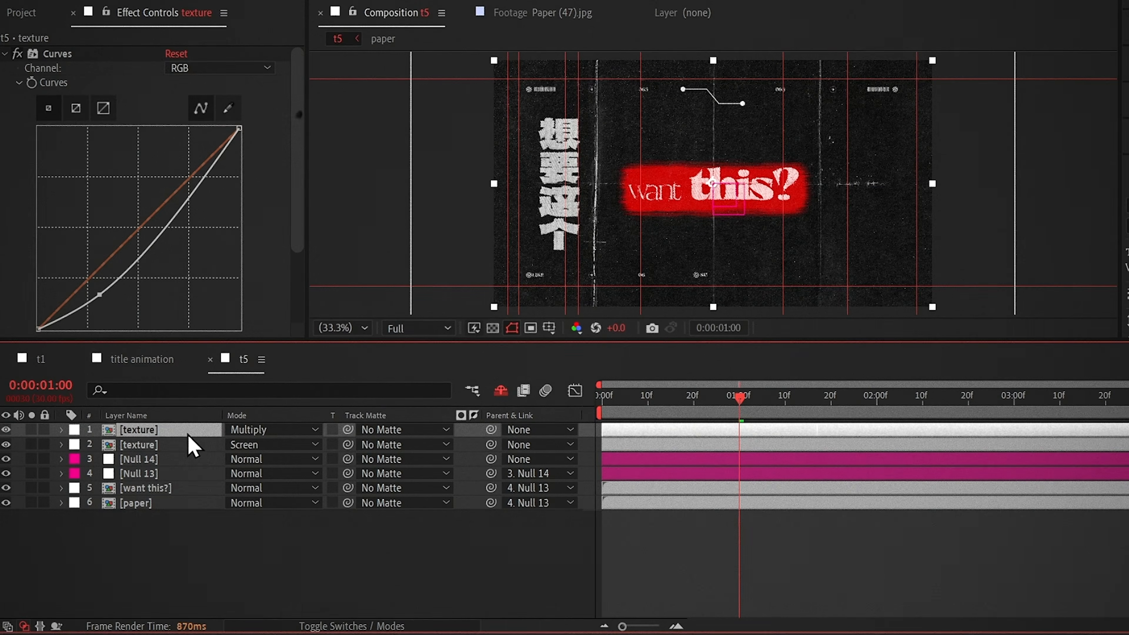
Step: Create a composition-sized gray solid named "dust" and apply the Fractal Noise effect to it
key(ctrl+y)
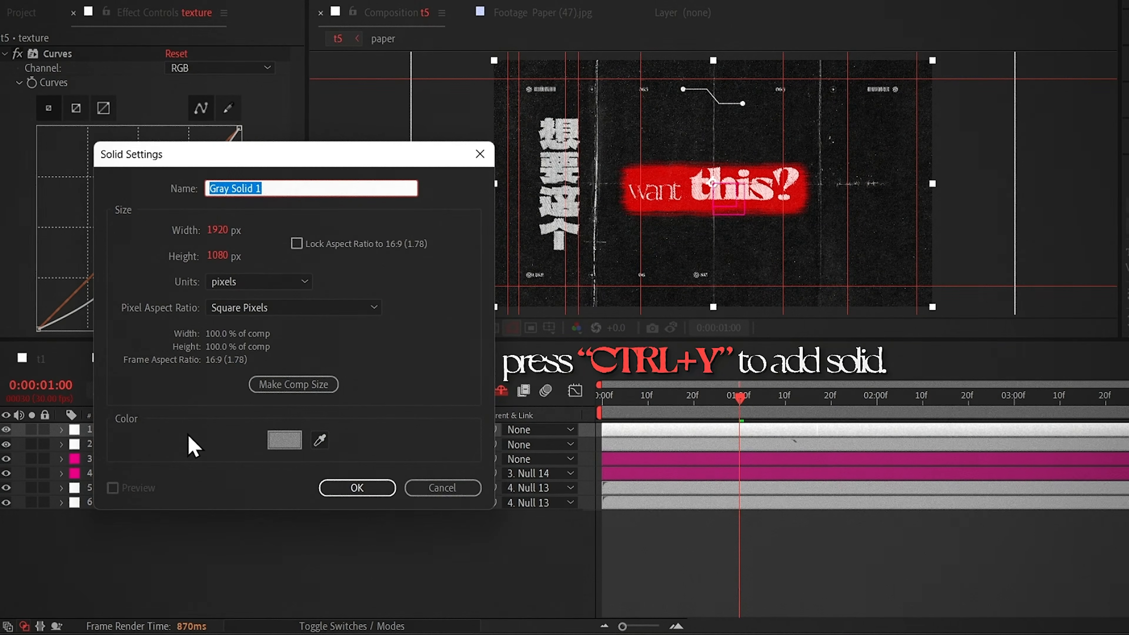
key(Return)
key(ctrl+space)
text(f)
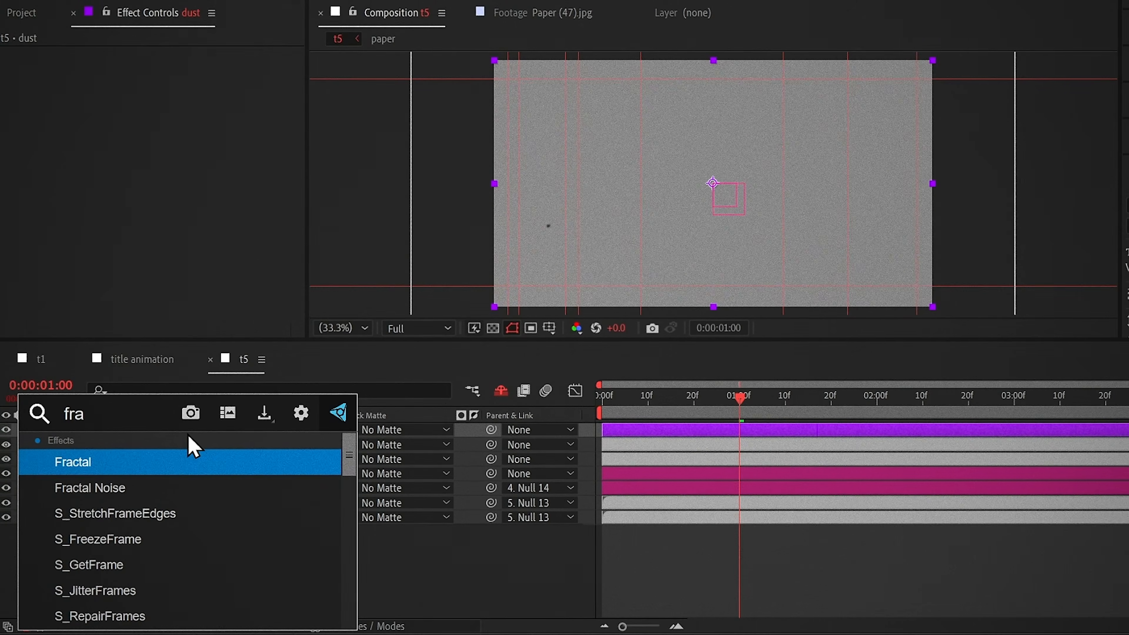
key(Down)
key(Return)
Step: Set the dust layer's Fractal Noise contrast to 421 and brightness to 215, testing the evolution for moving specks
drag(176, 111, 256, 129)
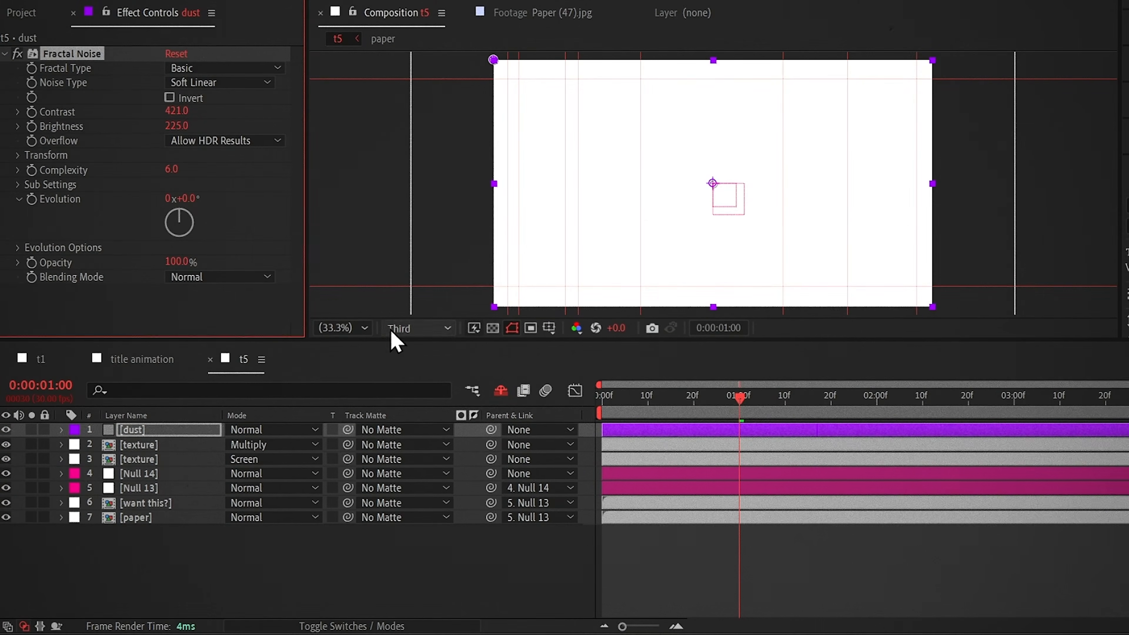
drag(187, 199, 343, 202)
mouse_move(183, 126)
mouse_down()
mouse_move(214, 129)
mouse_move(178, 127)
mouse_up()
mouse_move(187, 199)
mouse_down()
mouse_move(570, 199)
mouse_move(171, 199)
mouse_up()
Step: Add an expression to the Fractal Noise Evolution with posterizeTime(6) on the first line and time*400 on the second
alt+click(31, 199)
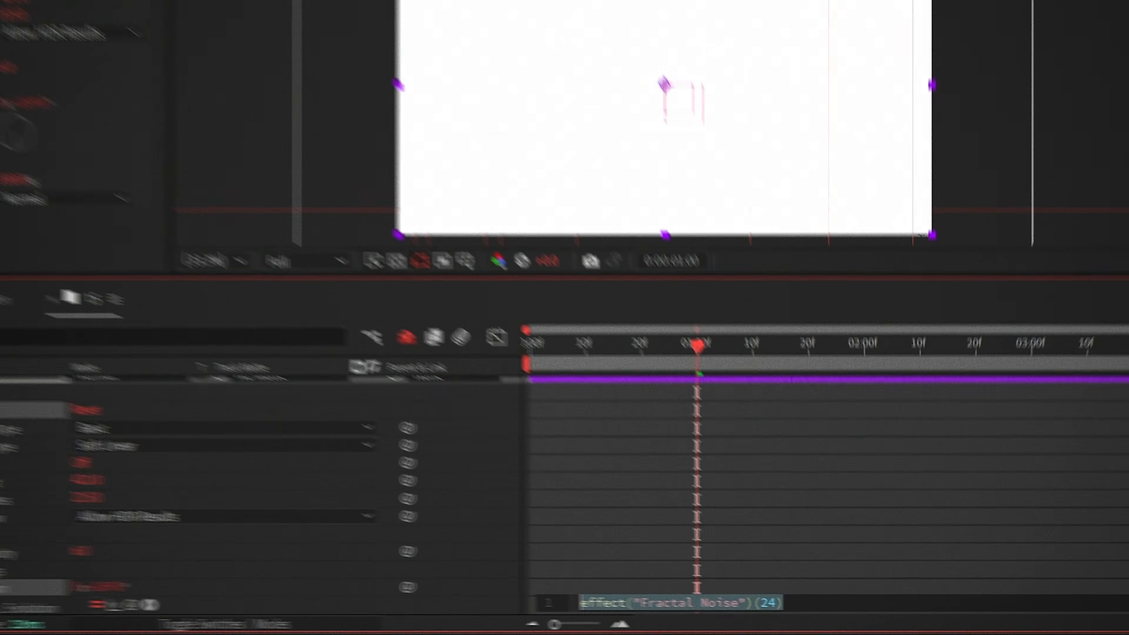
text(pos)
key(Down)
key(Return)
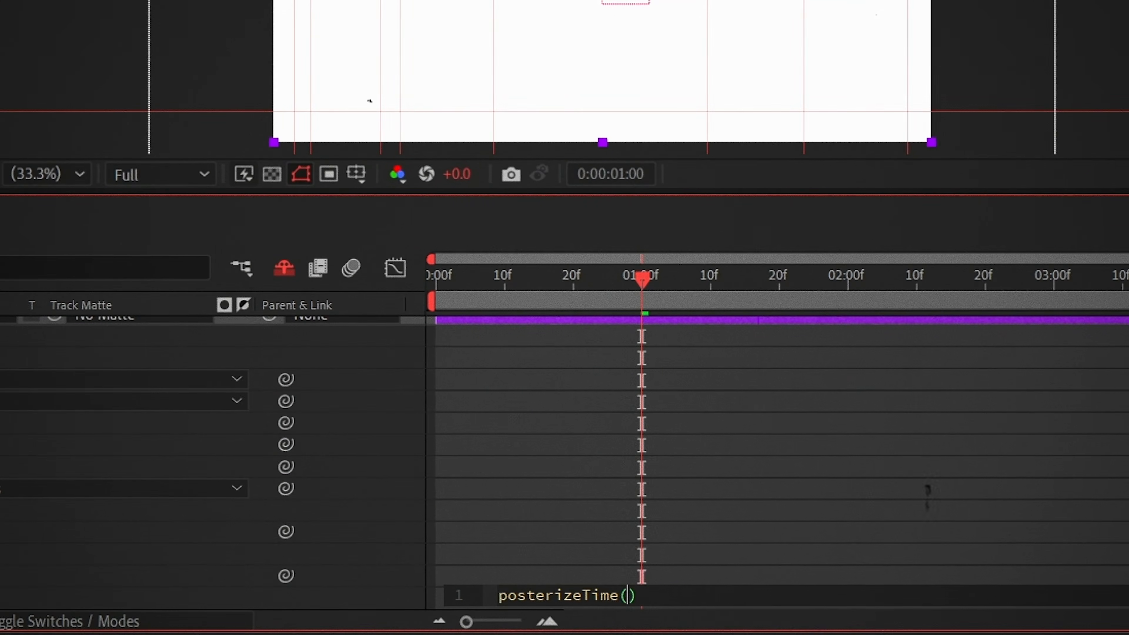
key(Return)
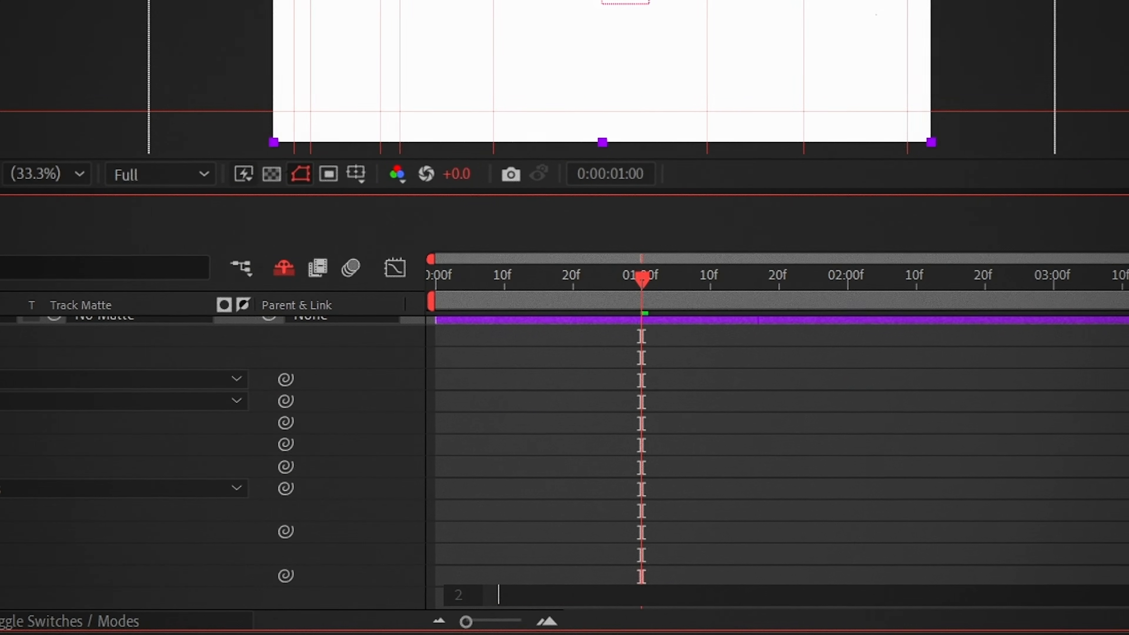
text(time*400)
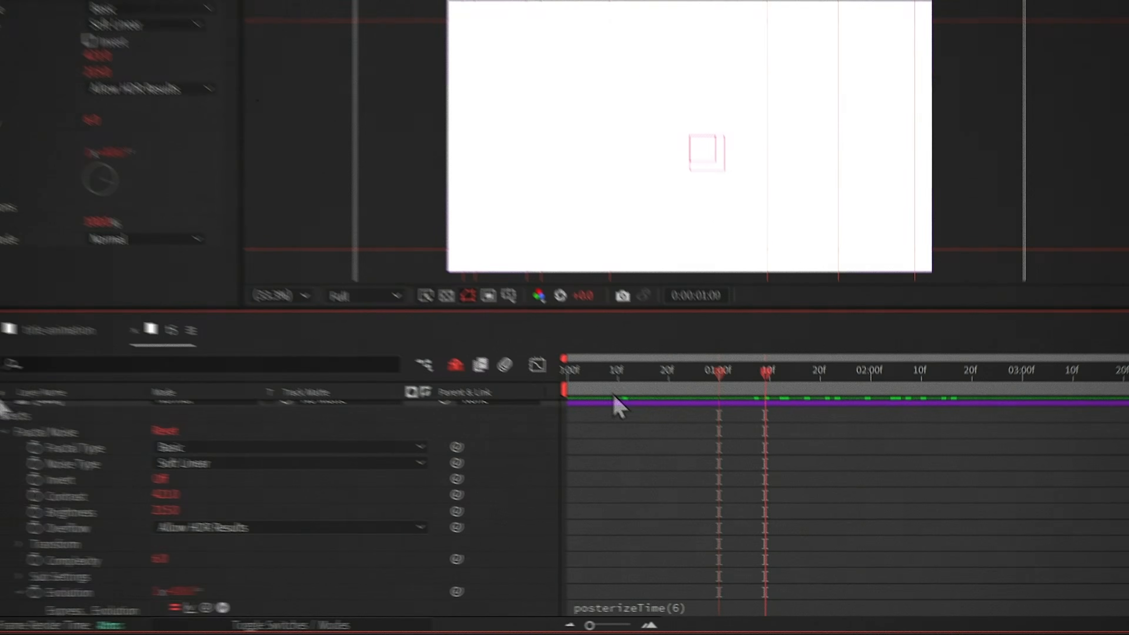
Step: Collapse the dust layer's properties and set its blending mode to Multiply
key(u)
click(250, 428)
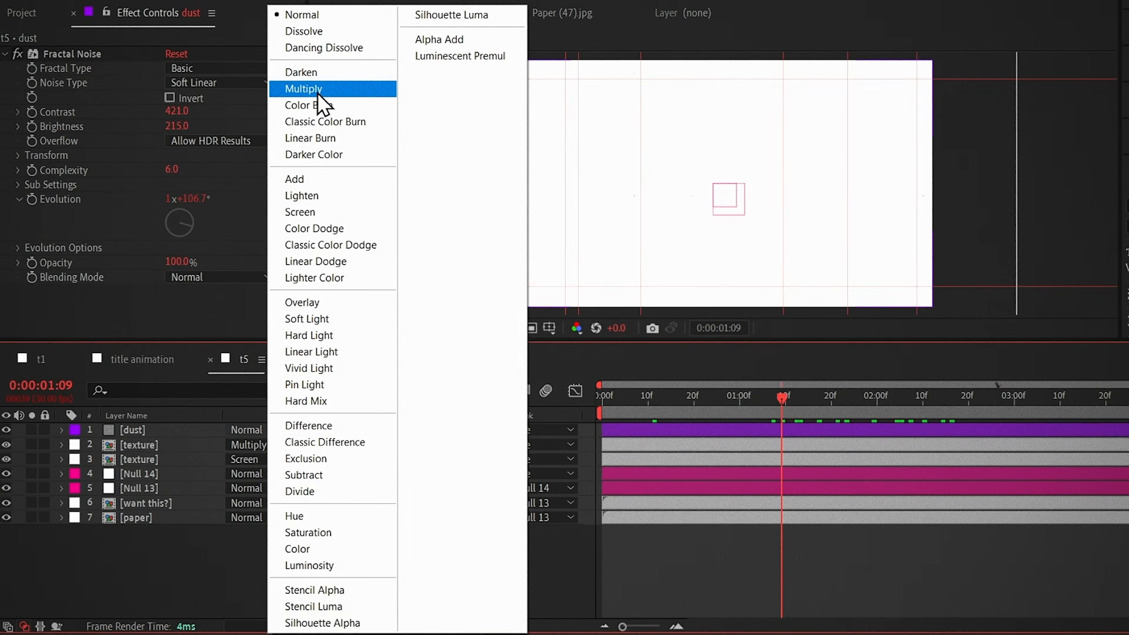
click(279, 100)
Step: Duplicate the dust layer, apply the Invert effect to the copy and set its blending mode to Screen
key(ctrl+d)
key(ctrl+space)
text(inv)
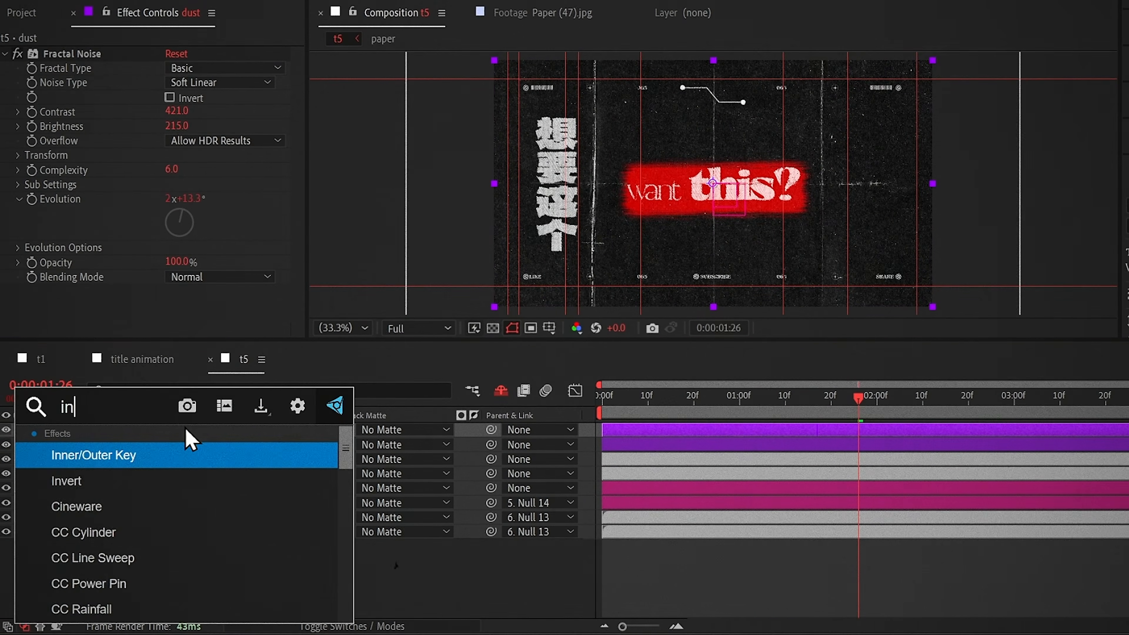
key(Return)
click(249, 430)
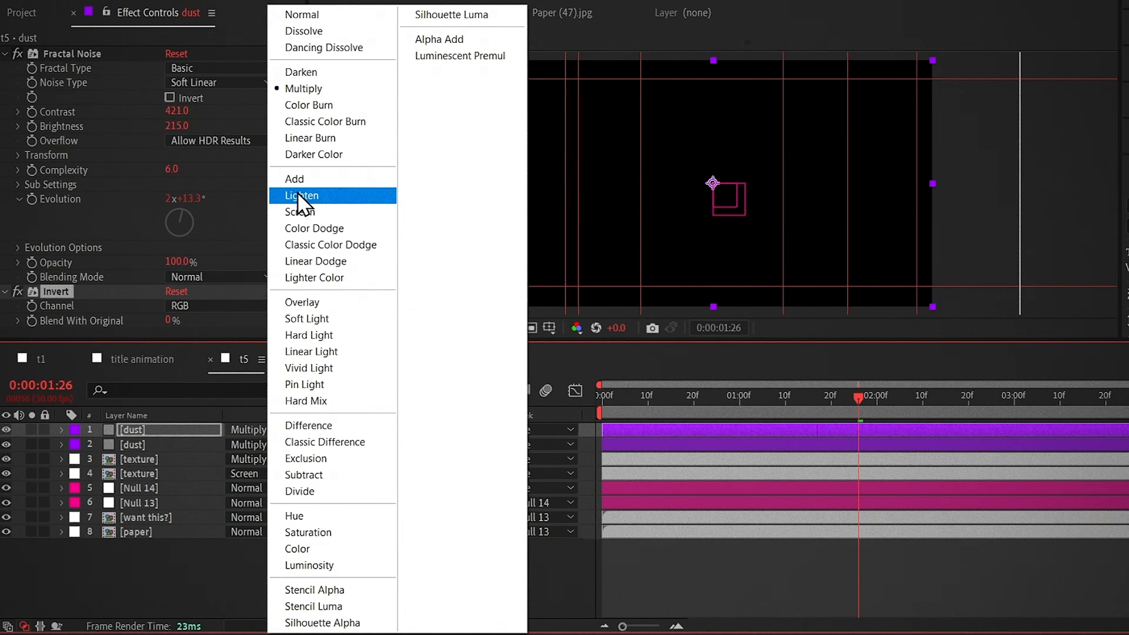
click(321, 200)
key(r)
click(251, 441)
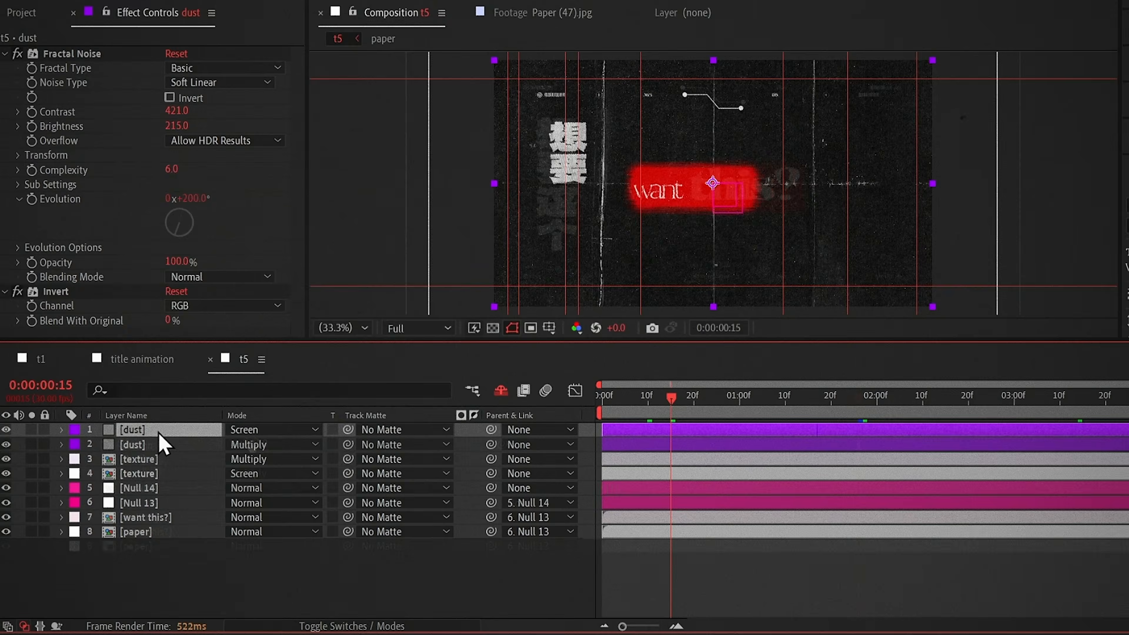
Step: Create a 1920 x 1080 gray solid named "grain" and apply the Add Grain effect to it
key(ctrl+y)
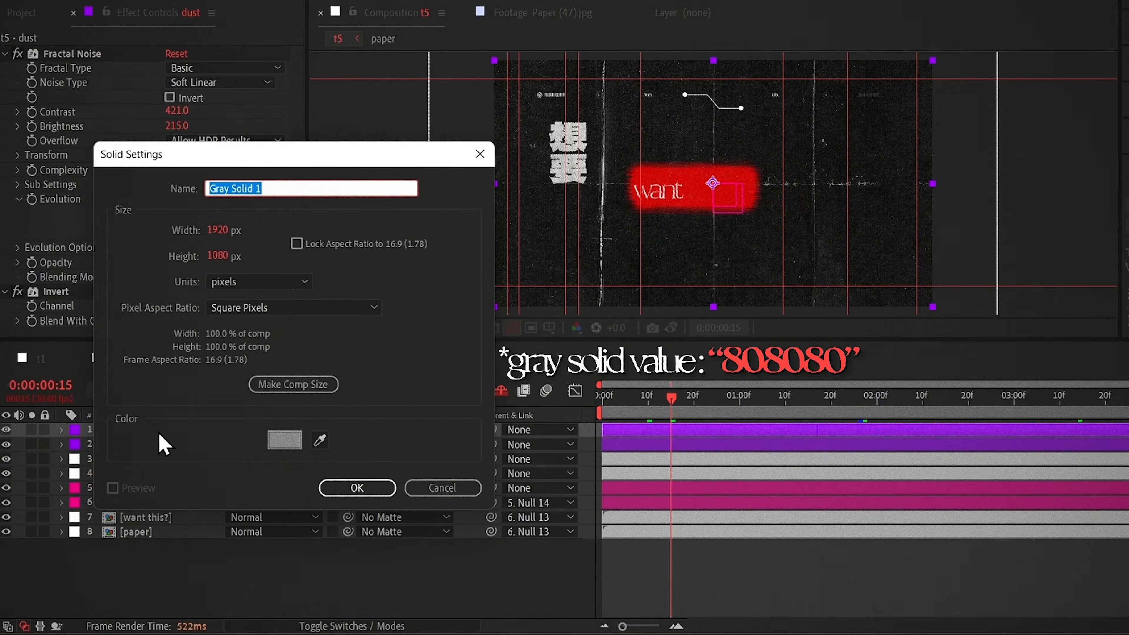
text(grain)
key(Return)
key(ctrl+space)
text(add)
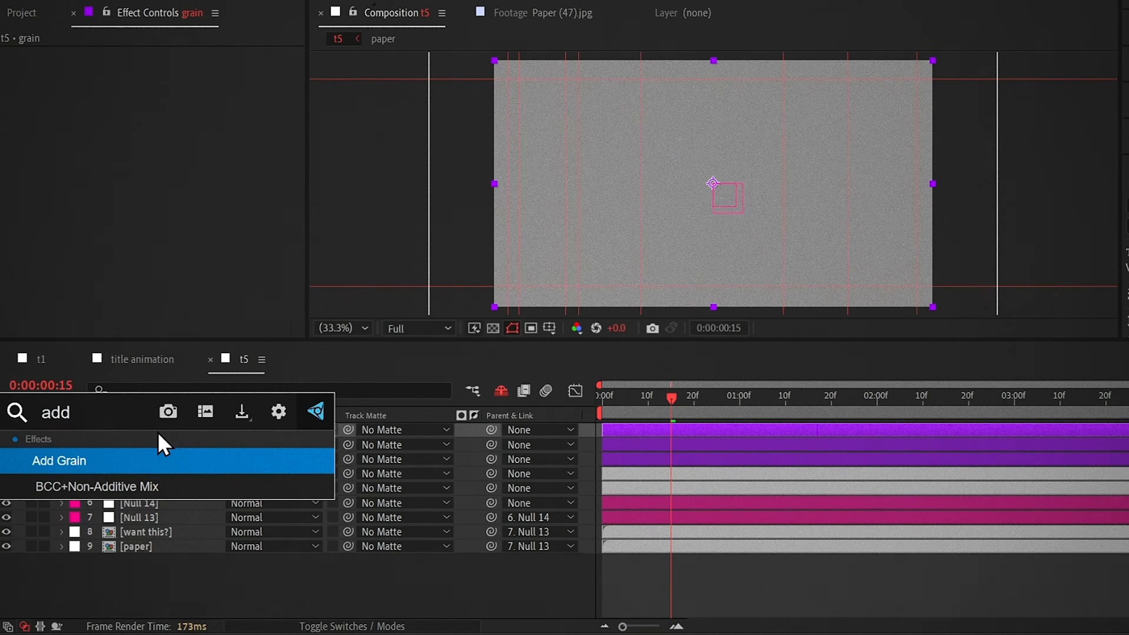
key(Return)
Step: Set Add Grain to Final Output viewing mode, the Kodak Vision 500T preset and an animation speed of 0.6
click(198, 68)
click(209, 121)
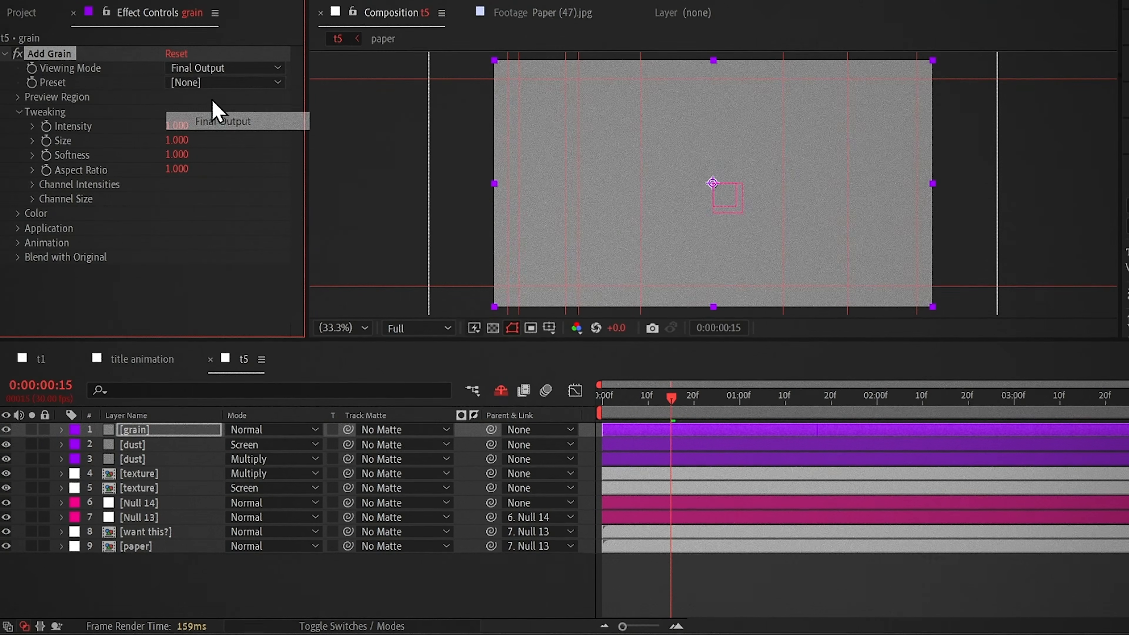
click(211, 83)
click(227, 250)
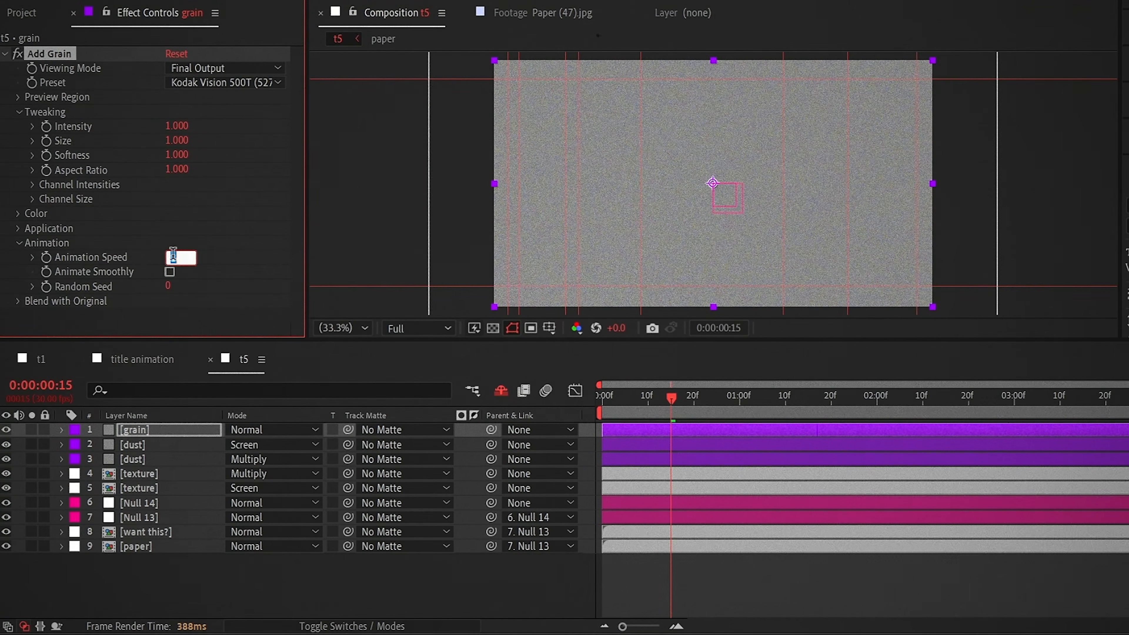
text(0)
key(Return)
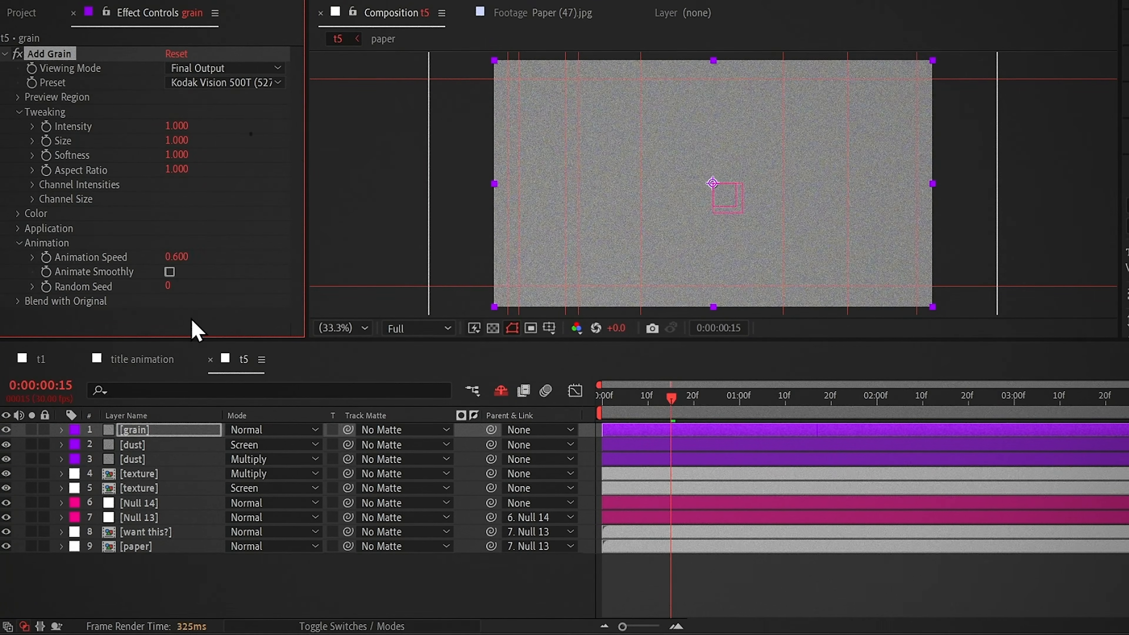
Step: Apply the Tint effect to the grain layer and pre-compose the layer
click(174, 430)
key(ctrl+space)
text(tint)
key(Return)
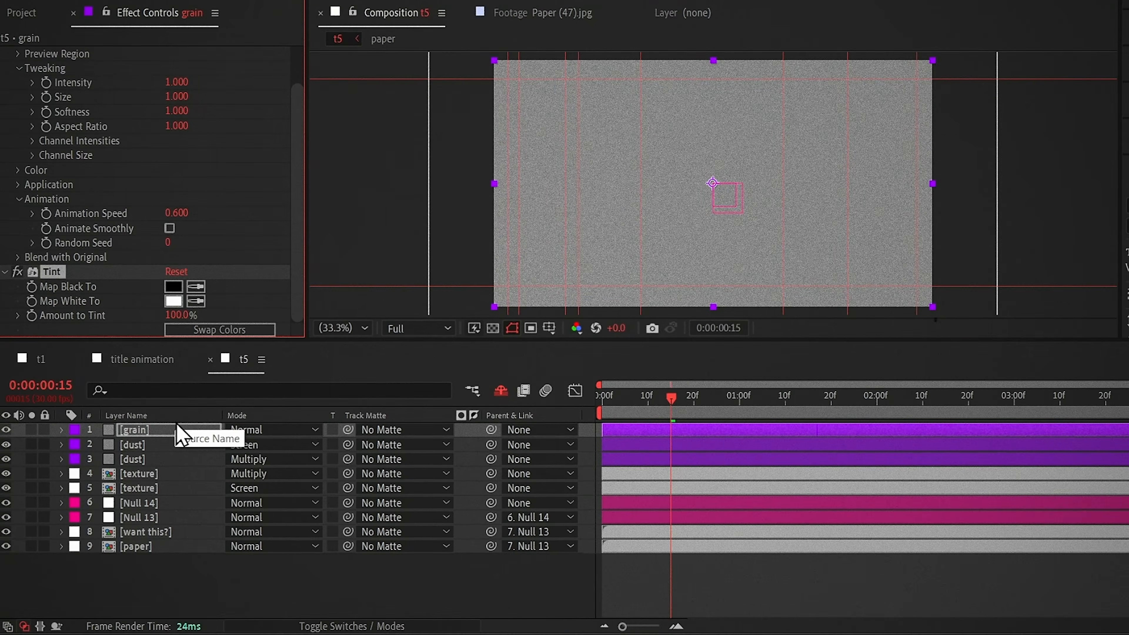
key(ctrl+shift+c)
click(713, 495)
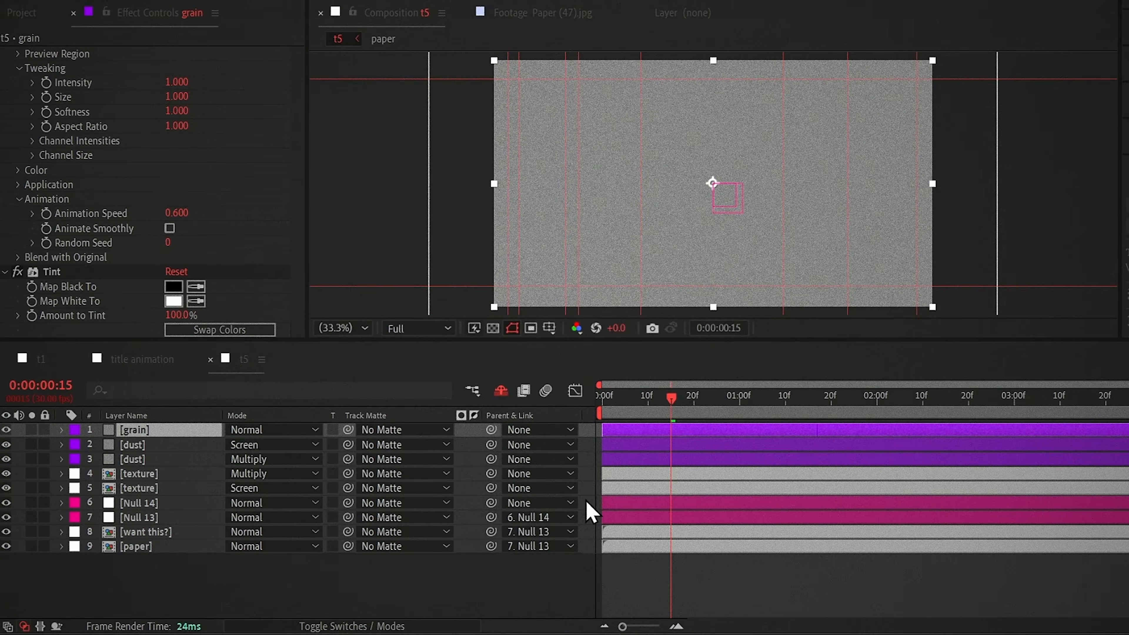
Step: Set the grain precomp's blending mode to Overlay and duplicate it twice
click(298, 435)
click(307, 305)
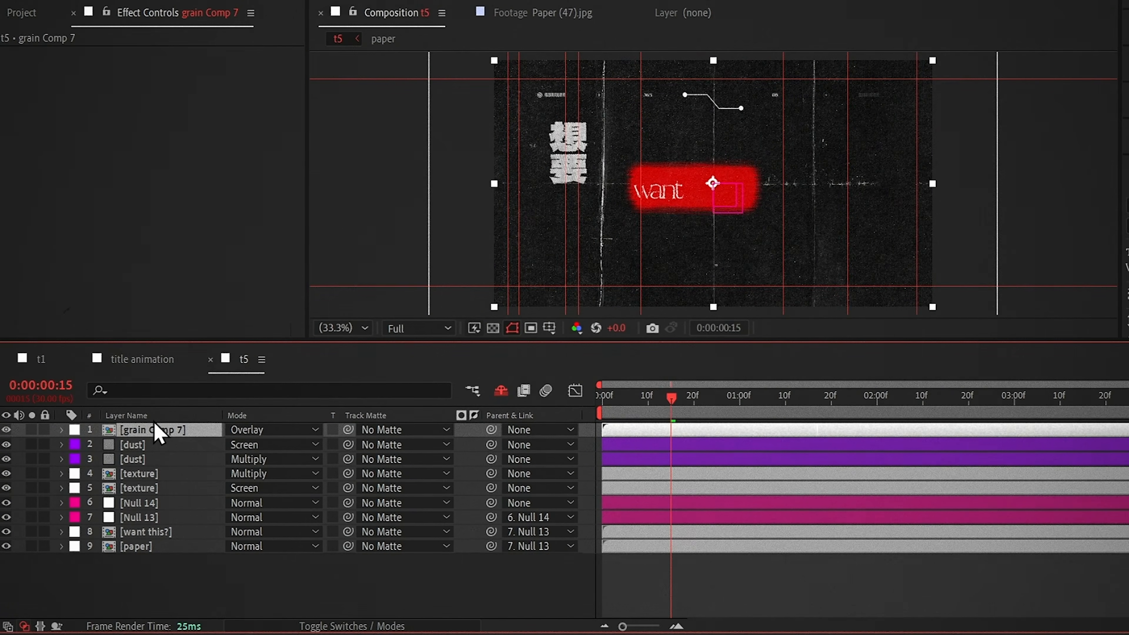
key(ctrl+d)
key(ctrl+d)
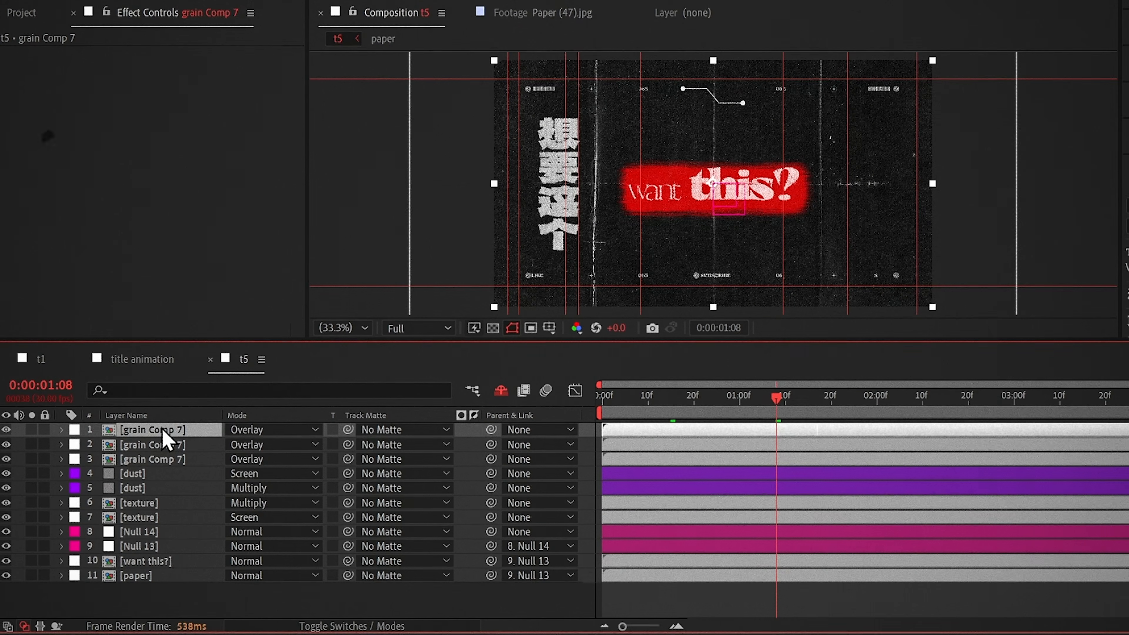
Step: Create an adjustment layer above the grain layers and name it "camera shake"
key(ctrl+alt+y)
key(Return)
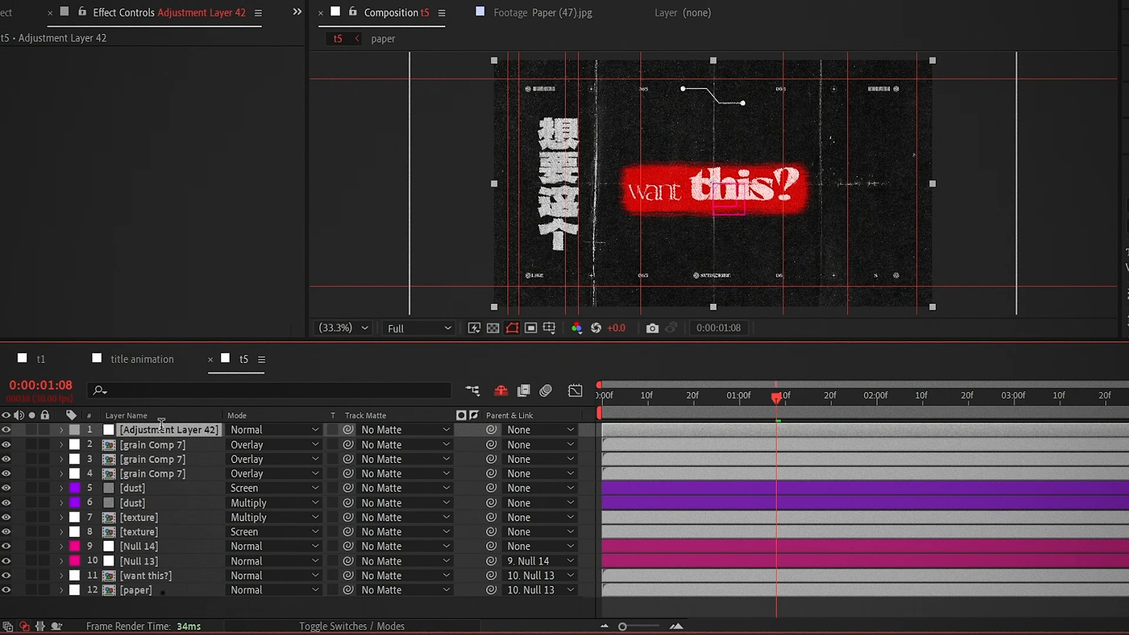
text(camera shake)
key(Return)
Step: Apply the Transform effect to the camera shake layer and set its scale to 101
key(ctrl+space)
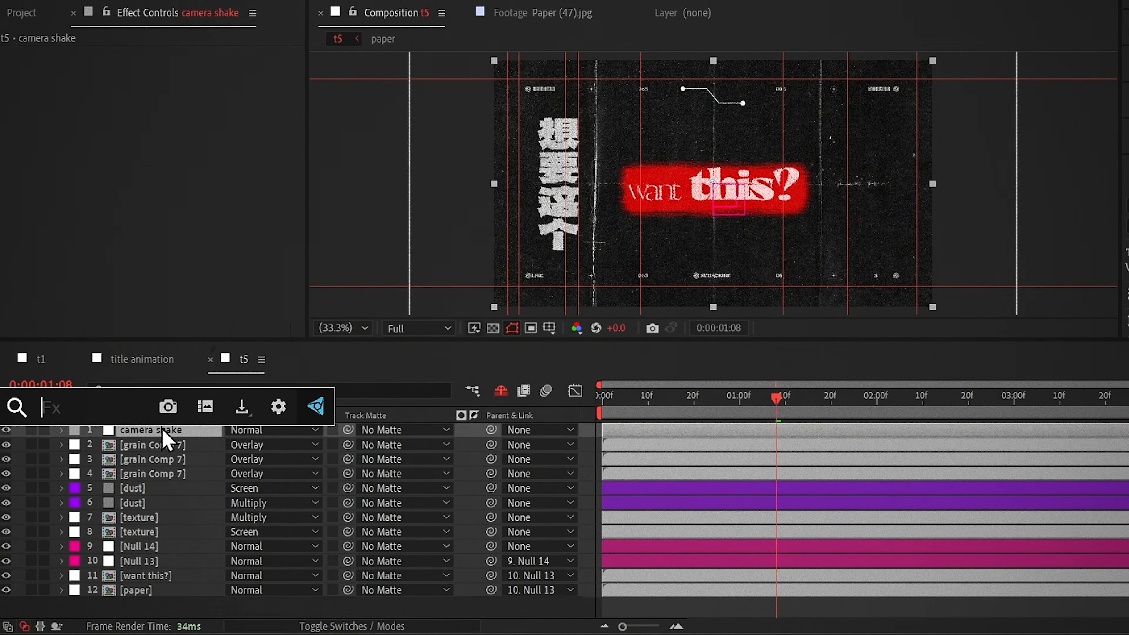
text(tra)
key(Return)
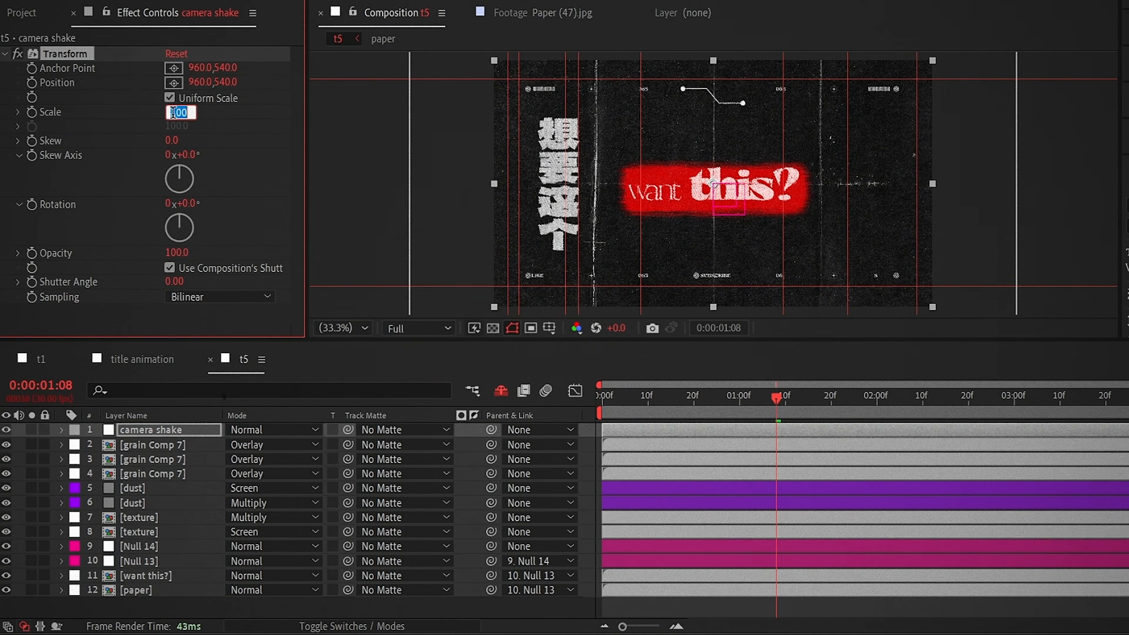
text(101)
key(Return)
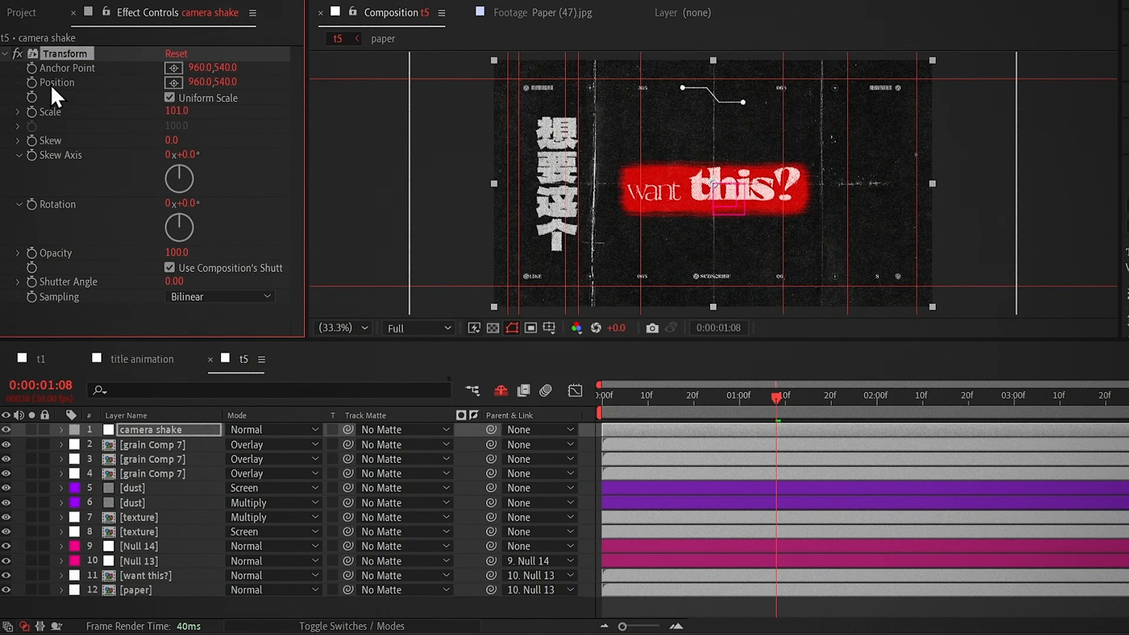
Step: Add an expression to the Transform effect's Position with posterizeTime(6) on the first line and wiggle(22,2) on the second
alt+click(31, 83)
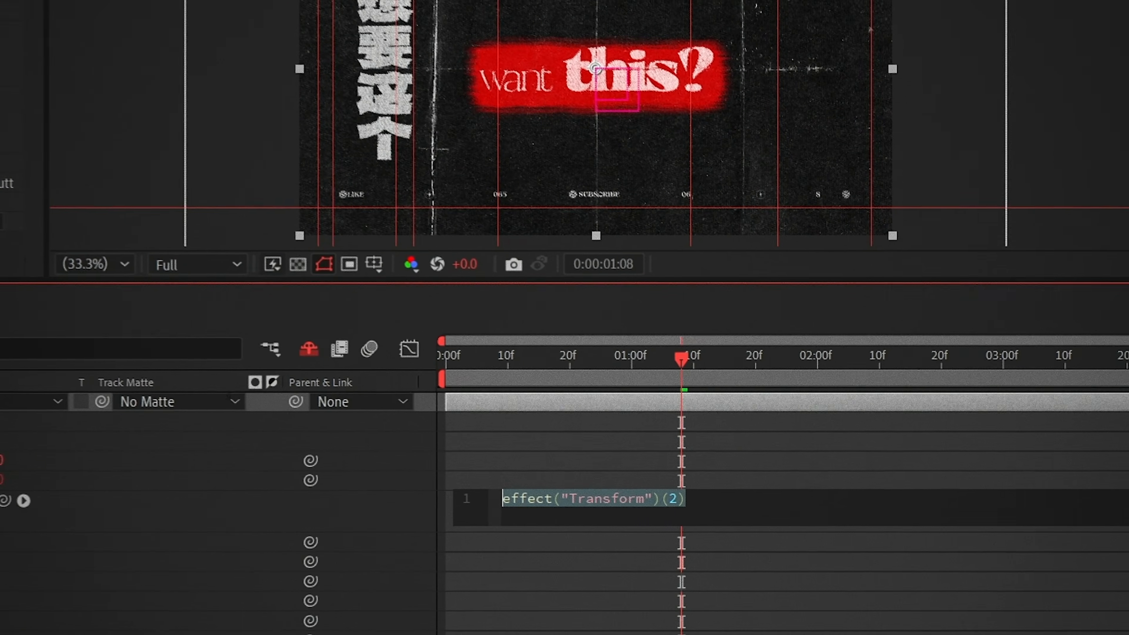
text(pos)
key(Down)
key(Return)
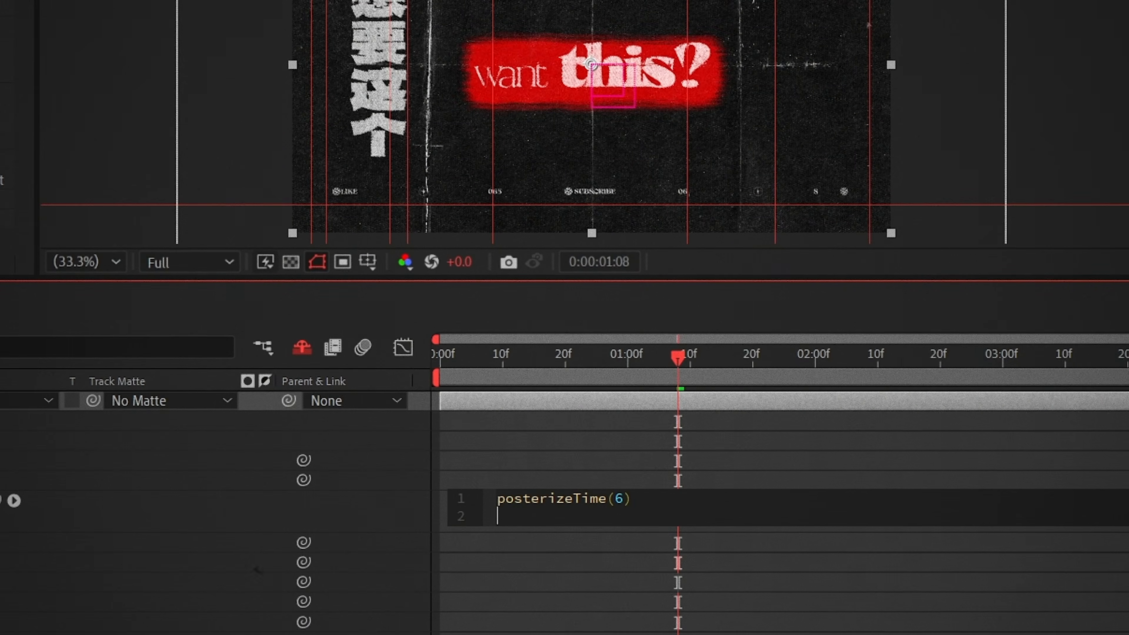
text(gg)
key(Return)
text(222)
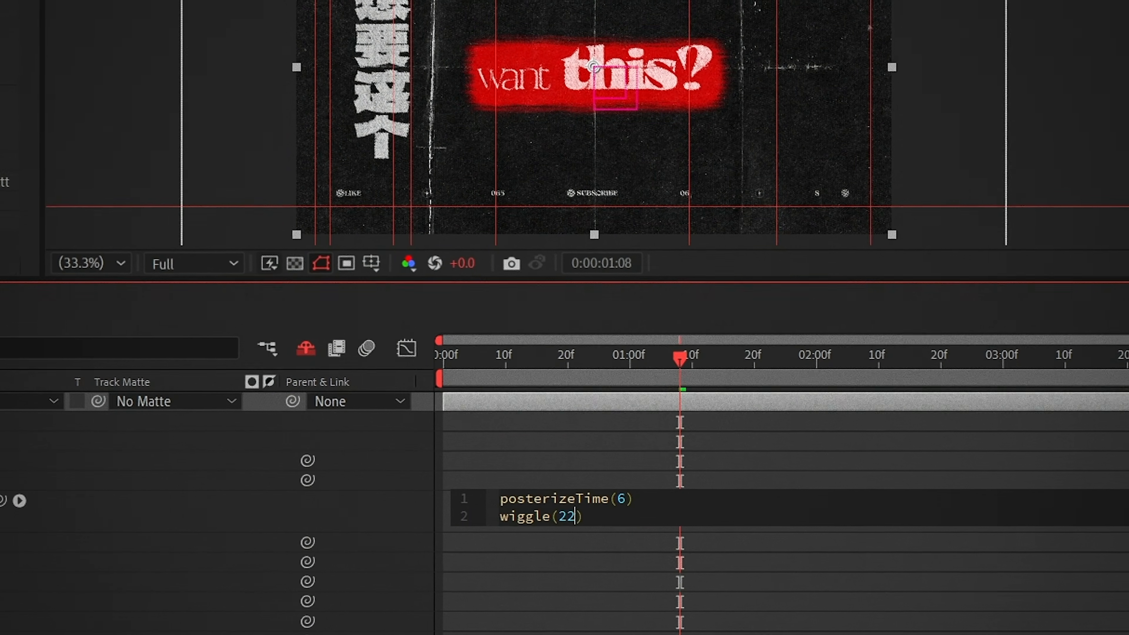
text(,2)
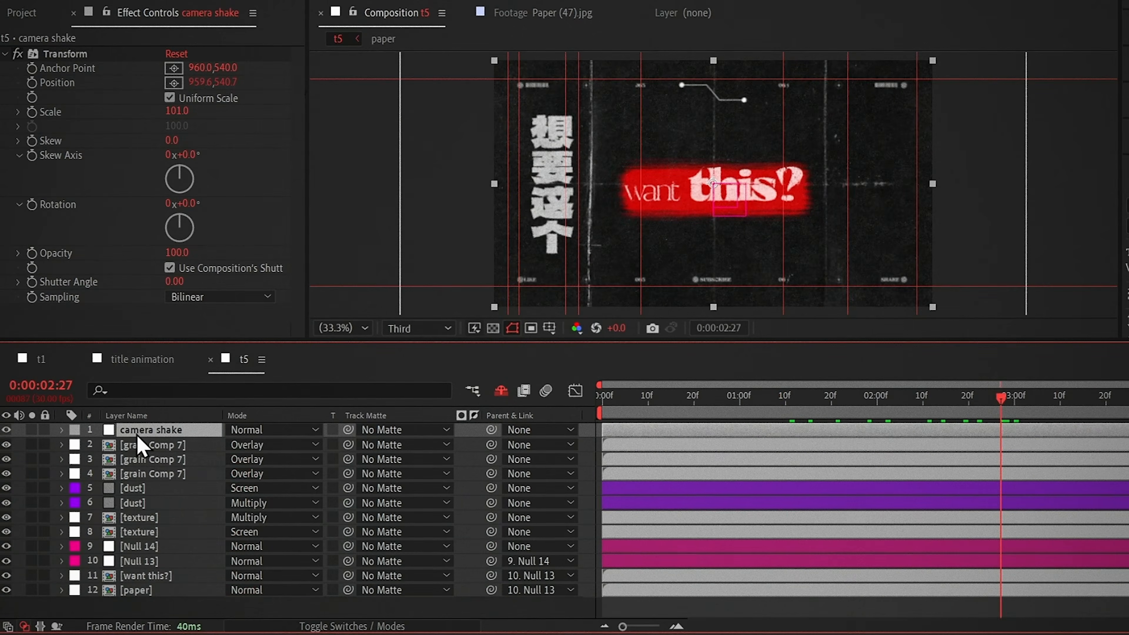
Step: Create a "flicker" adjustment layer with the Exposure effect and give its Exposure value the two-line expression posterizeTime(6) and wiggle(30,.2)
key(ctrl+alt+y)
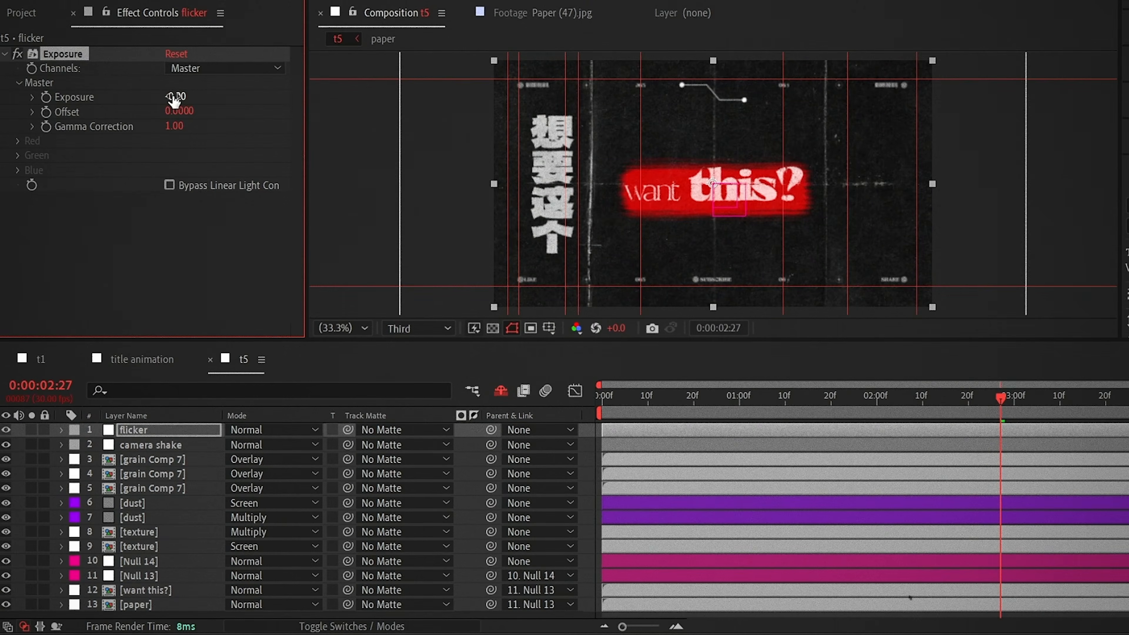
alt+click(46, 111)
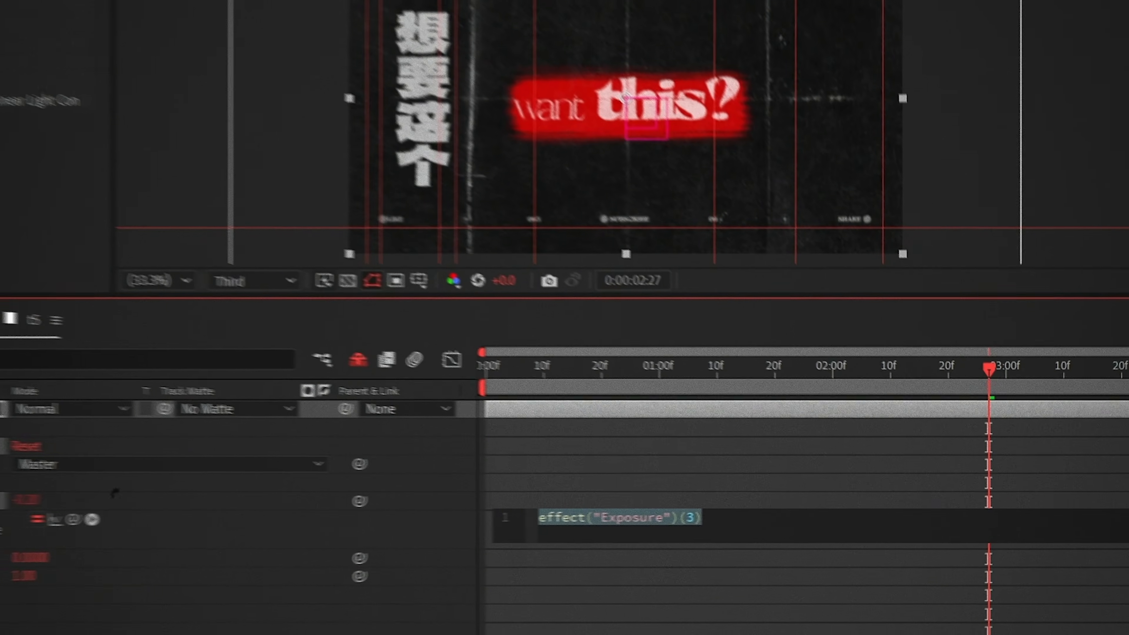
text(pos)
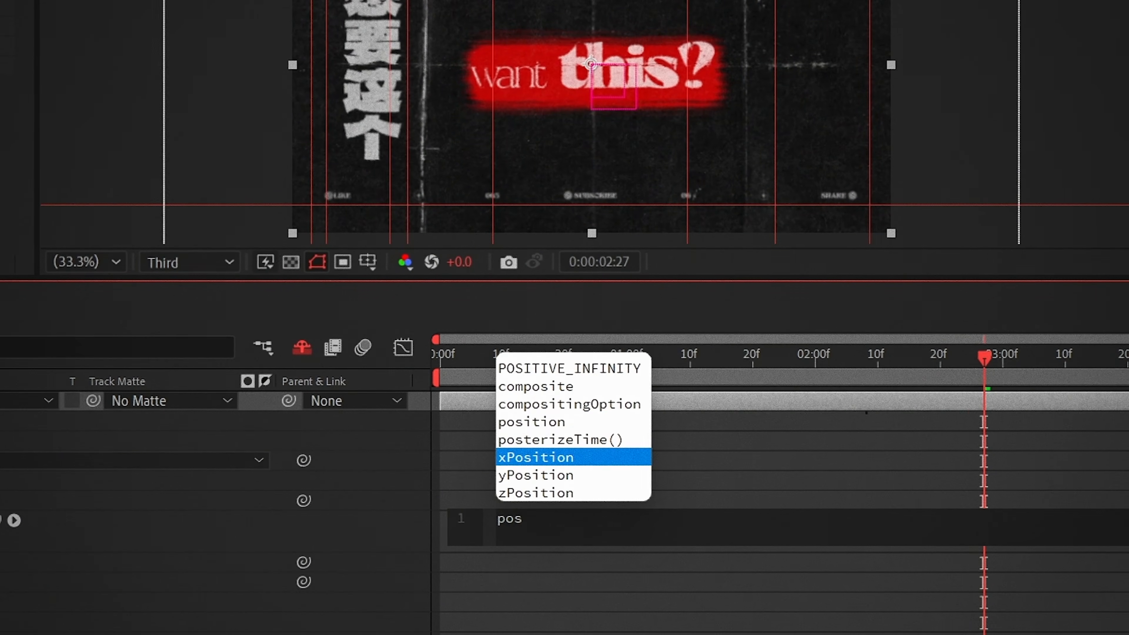
key(Return)
text(6))
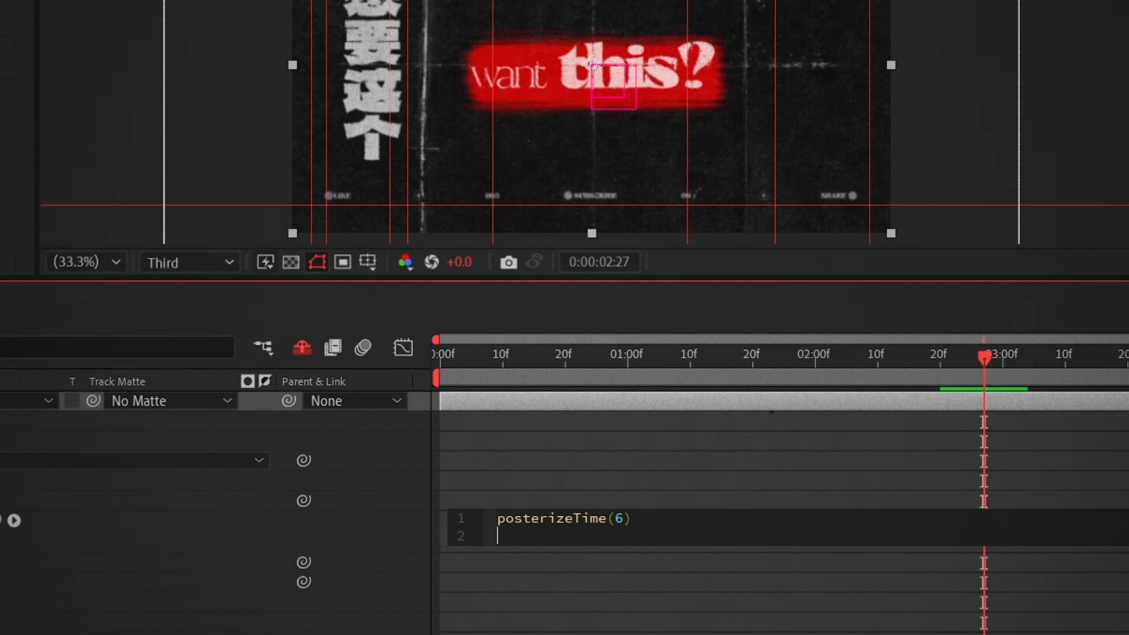
text(iggle(30)
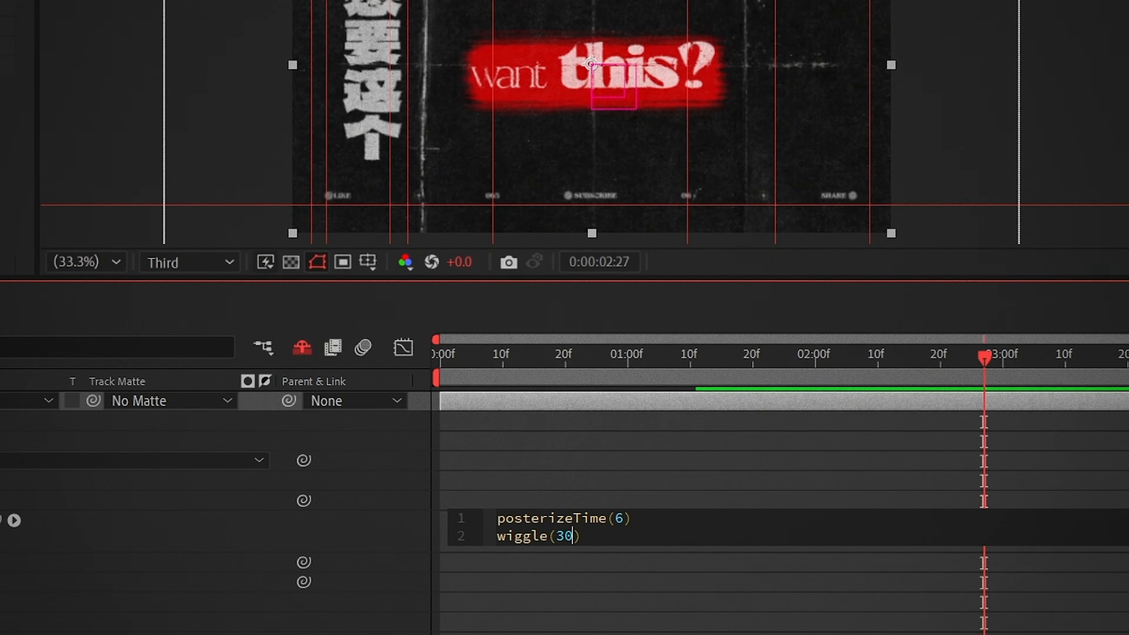
text(,.2)
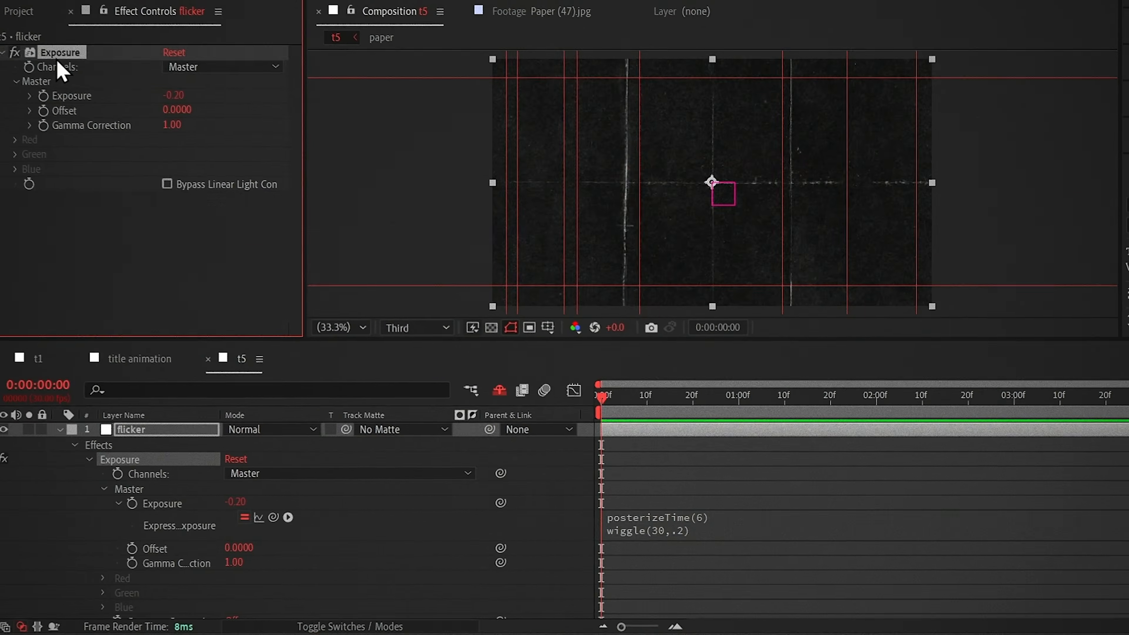
Step: Duplicate the flicker layer's Exposure effect, set the copy's exposure to 0.17 and preview the animation
key(ctrl+d)
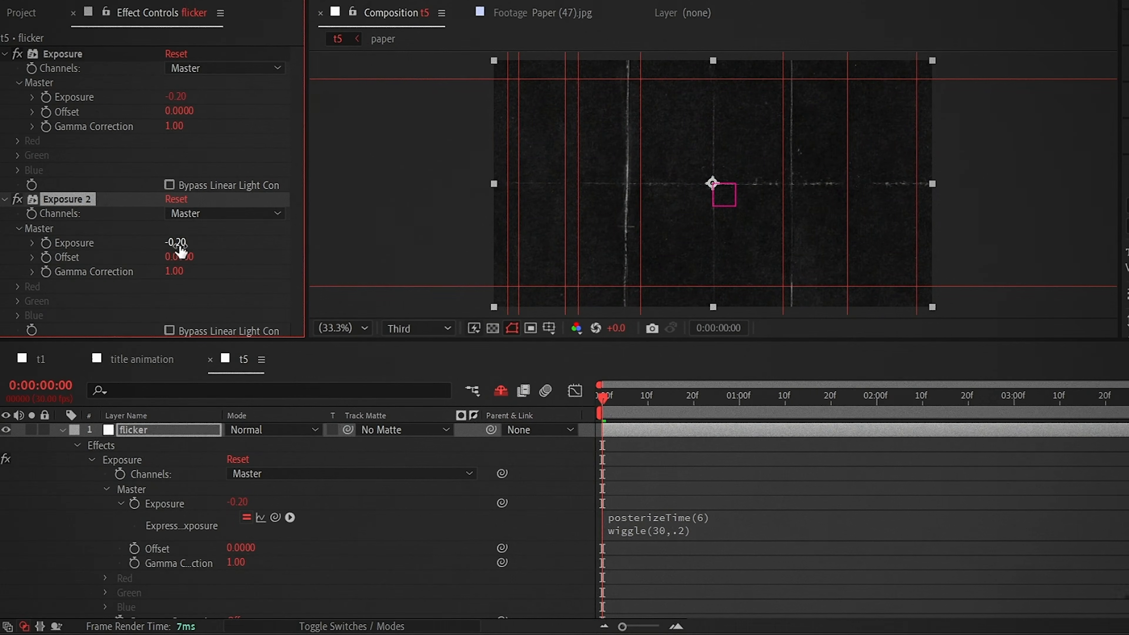
key(space)
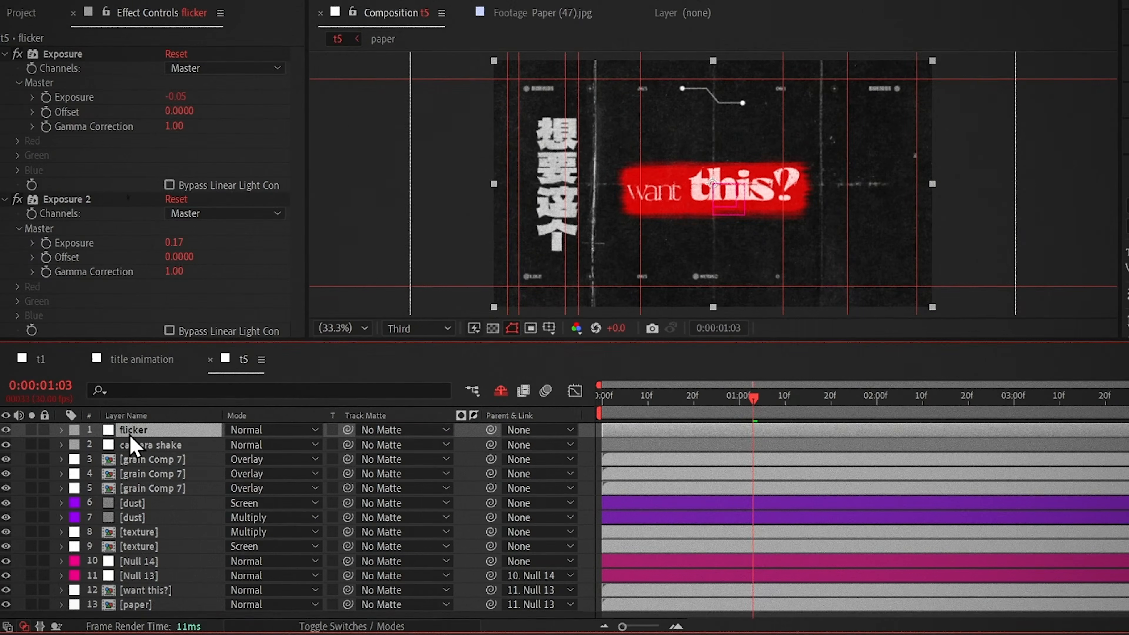
Step: Create an adjustment layer named "vignette" and give it an elliptical mask spanning the whole composition
key(ctrl+alt+y)
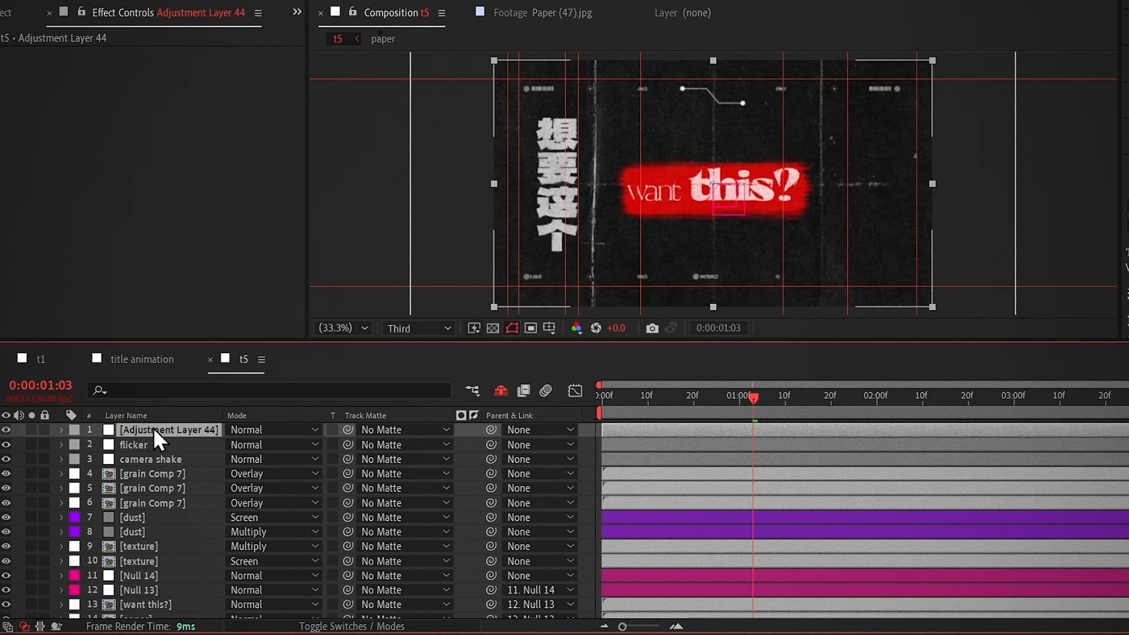
key(Return)
text(vignette)
key(Return)
drag(231, 2, 267, 32)
double_click(231, 2)
Step: Apply the Exposure effect to the vignette layer and lower its exposure to about -0.79
click(154, 448)
key(ctrl+space)
text(exp)
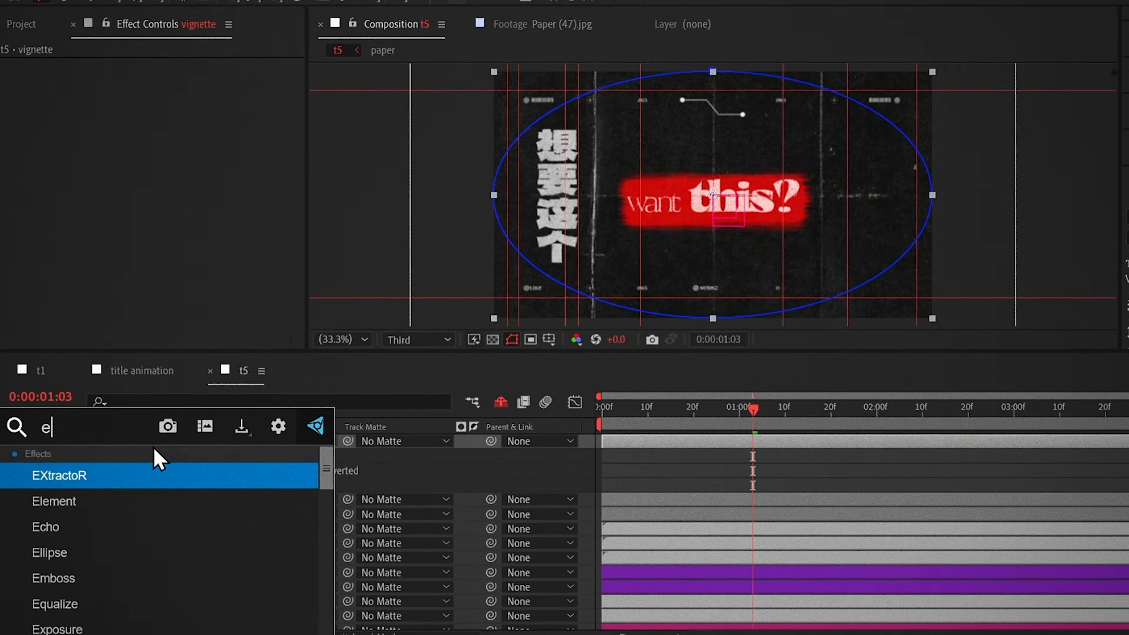
key(Return)
drag(172, 125, 122, 145)
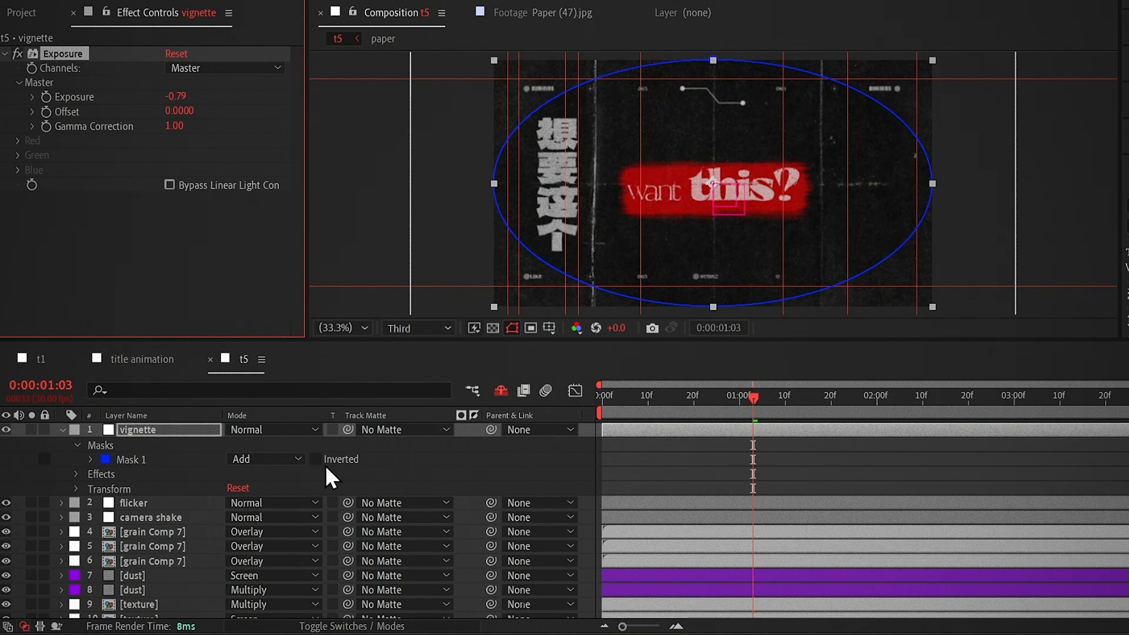
Step: Invert the vignette mask, feather it by 341 pixels and adjust the layer's exposure to -0.73
click(316, 459)
key(f)
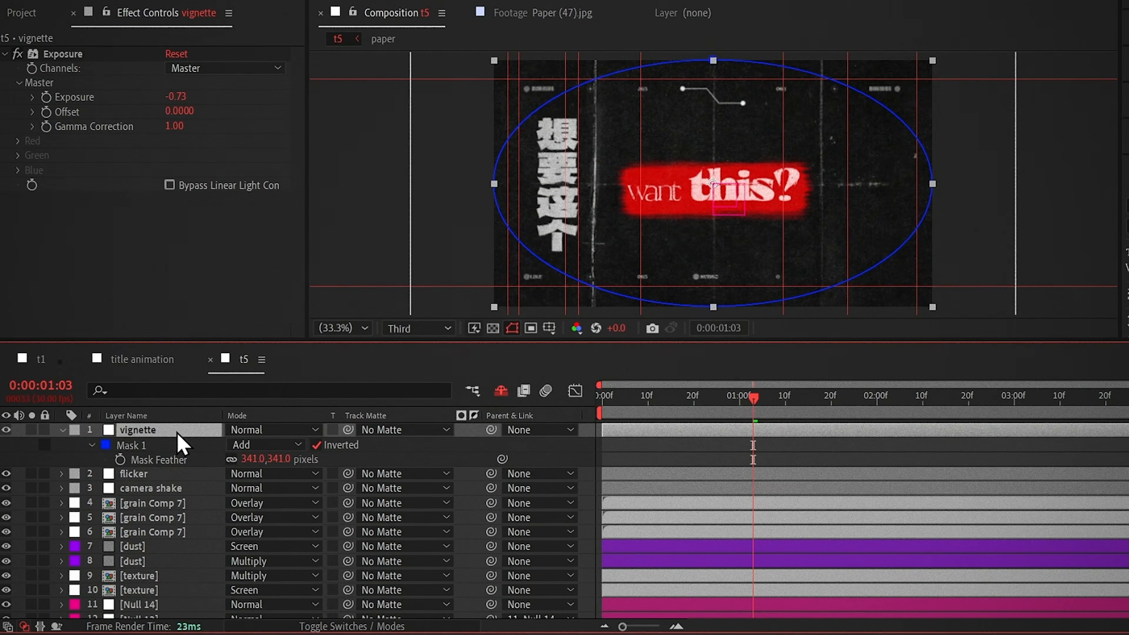
Step: Duplicate the vignette layer, turn off the copy's mask inversion and raise its exposure to brighten the center
key(ctrl+d)
key(m)
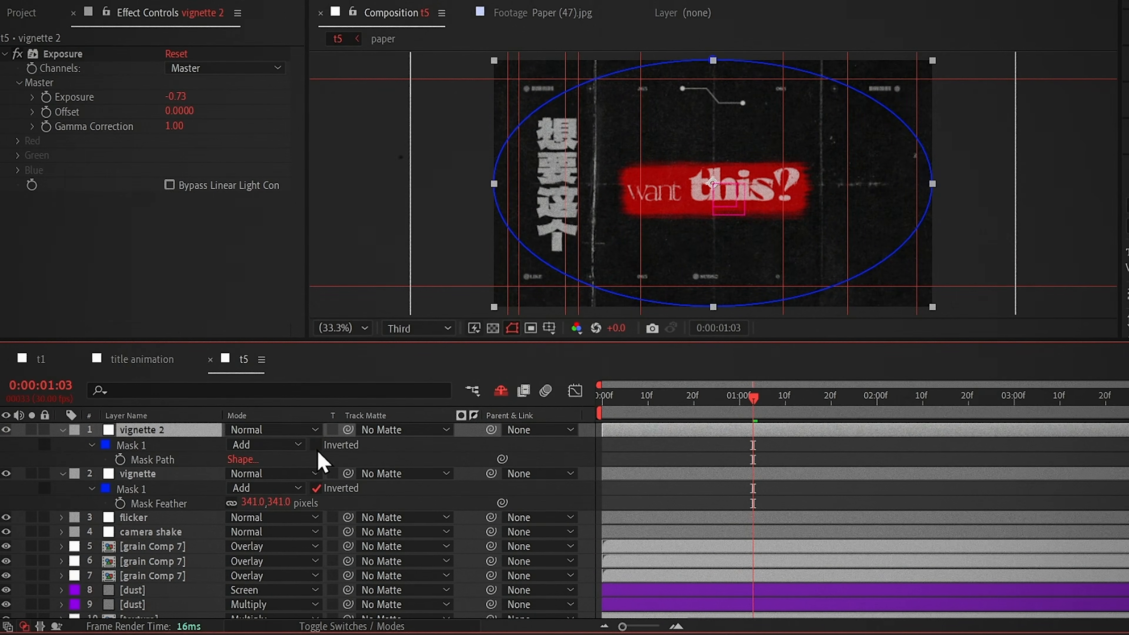
drag(175, 96, 288, 98)
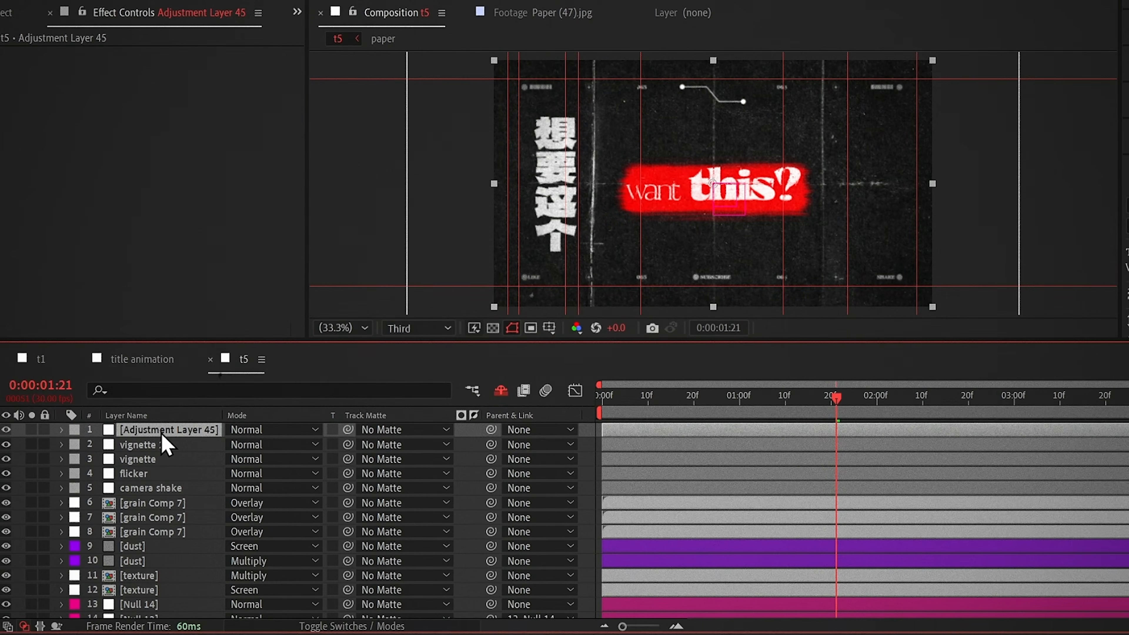
Step: Rename the new adjustment layer "sharpen" and apply the Sharpen effect with a sharpen amount of 20
text(sharpen)
key(Return)
key(ctrl+space)
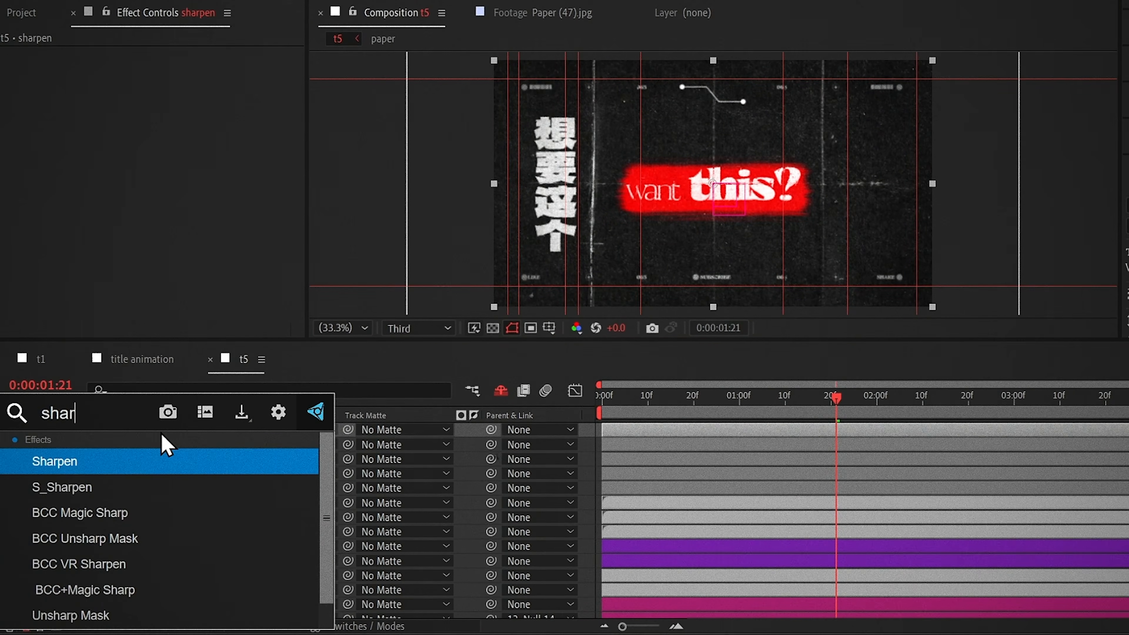
key(Return)
click(168, 67)
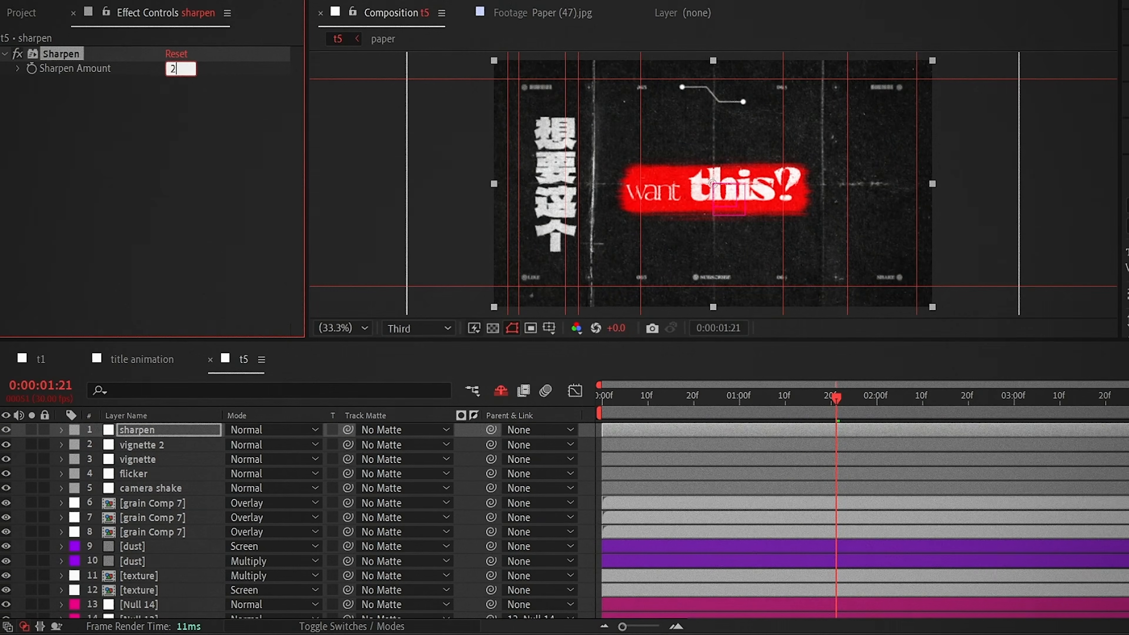
key(Return)
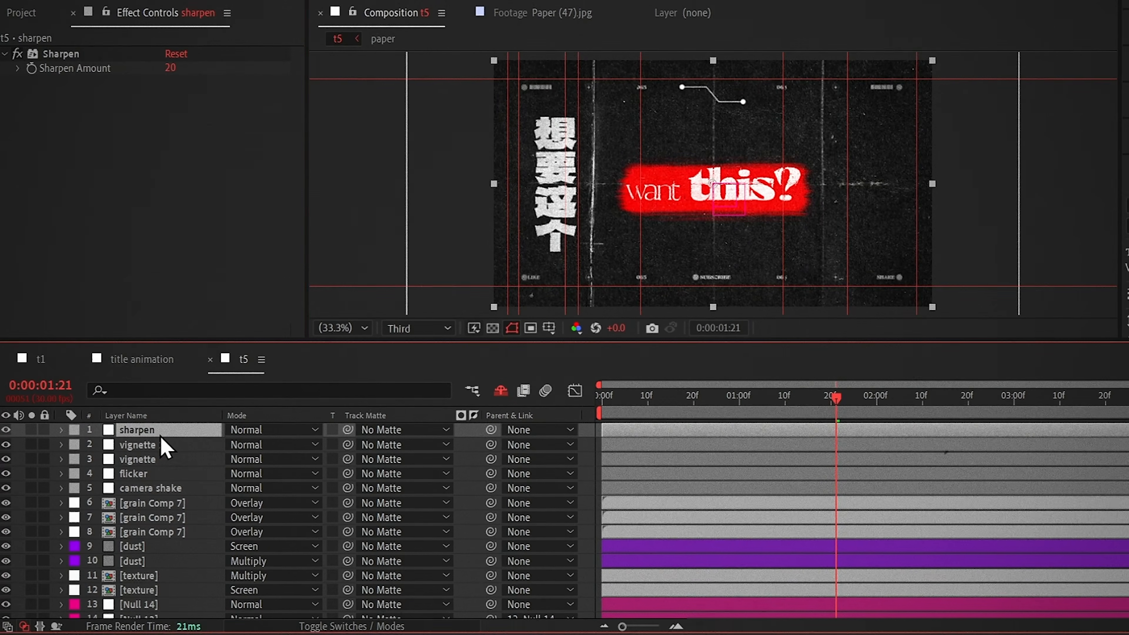
Step: Create an adjustment layer named "posterize time" and apply the Posterize Time effect with a frame rate of 12
key(ctrl+alt+y)
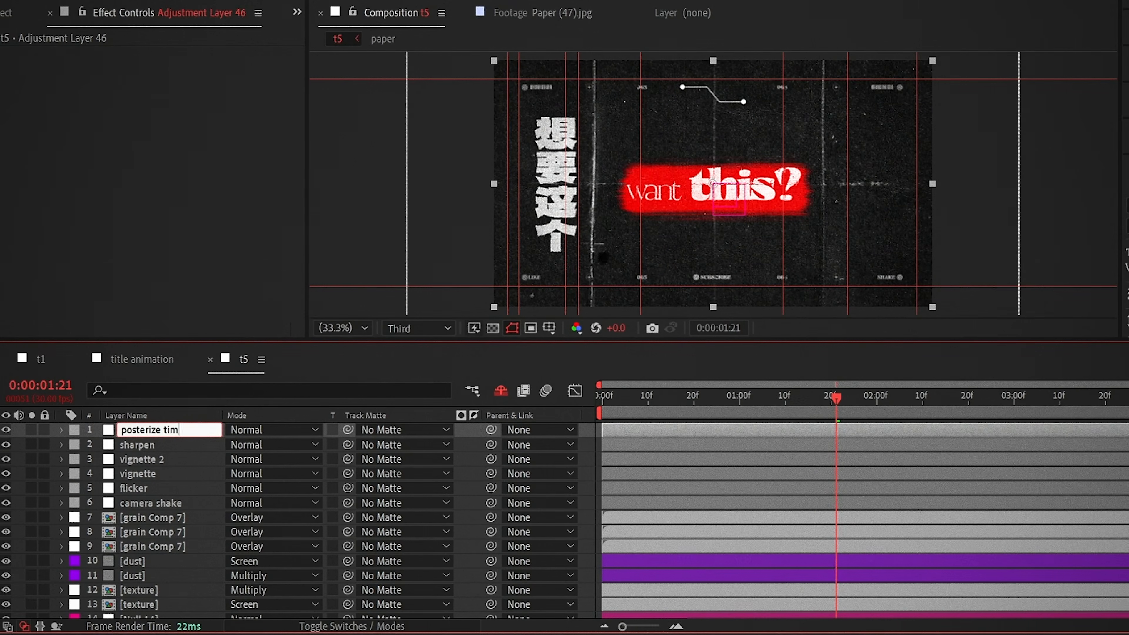
text(e)
key(Return)
key(ctrl+space)
text(post)
key(Down)
key(Return)
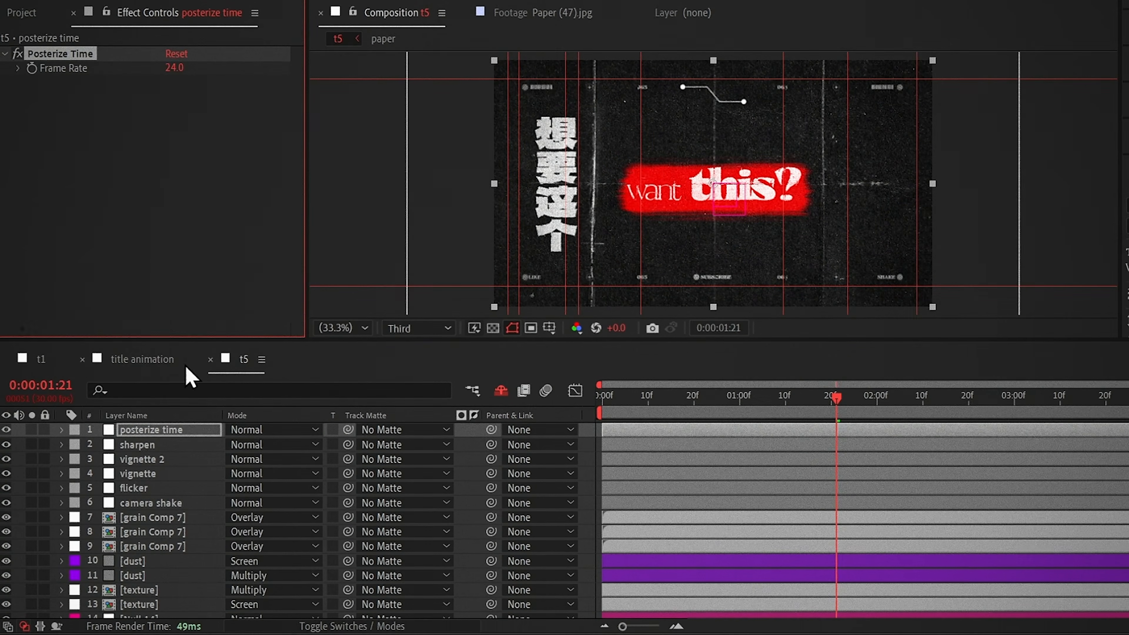
click(174, 68)
text(12)
key(Return)
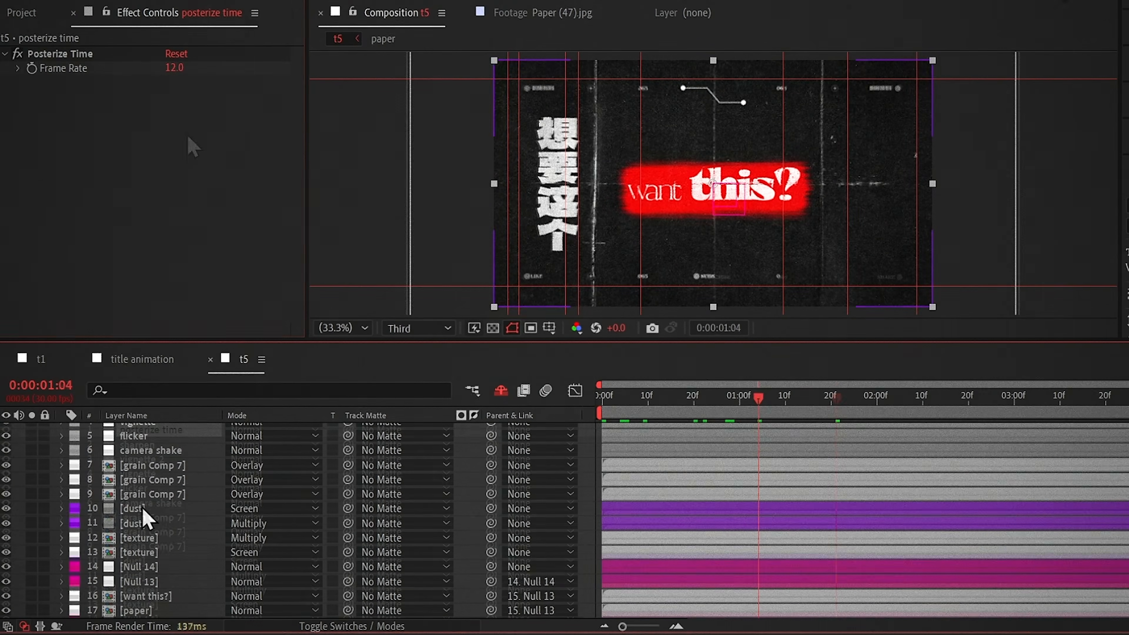
Step: Add a "lens blur" adjustment layer directly above the dust layers and apply Camera Lens Blur with a blur radius of 30
click(146, 511)
key(Return)
text(lens bl)
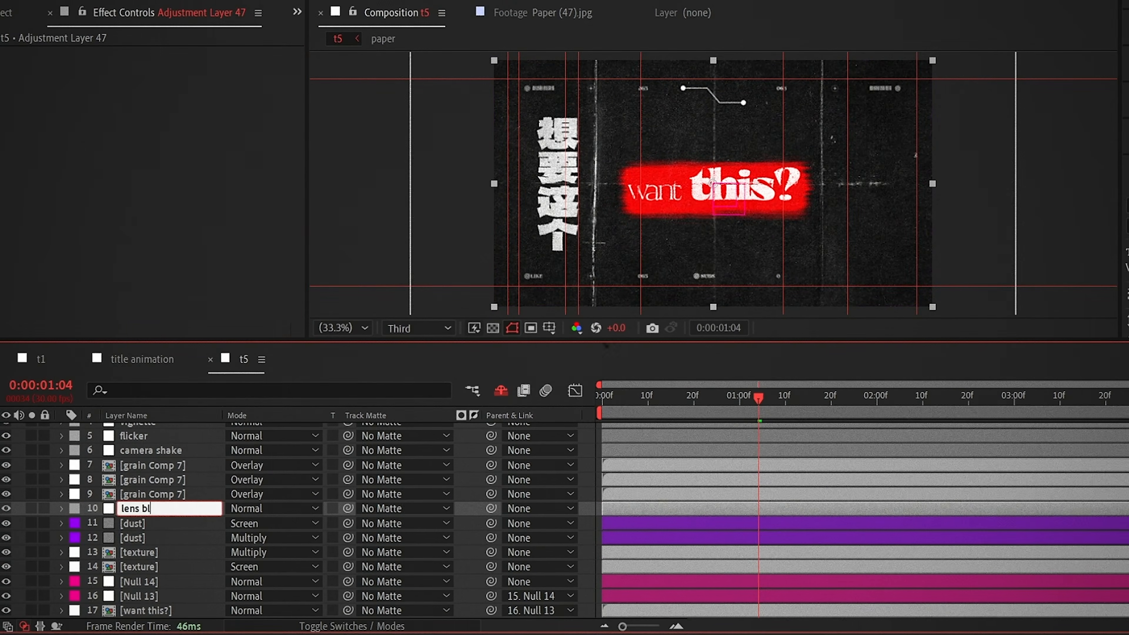
text(ur)
key(Return)
key(ctrl+space)
text(came)
key(Down)
key(Return)
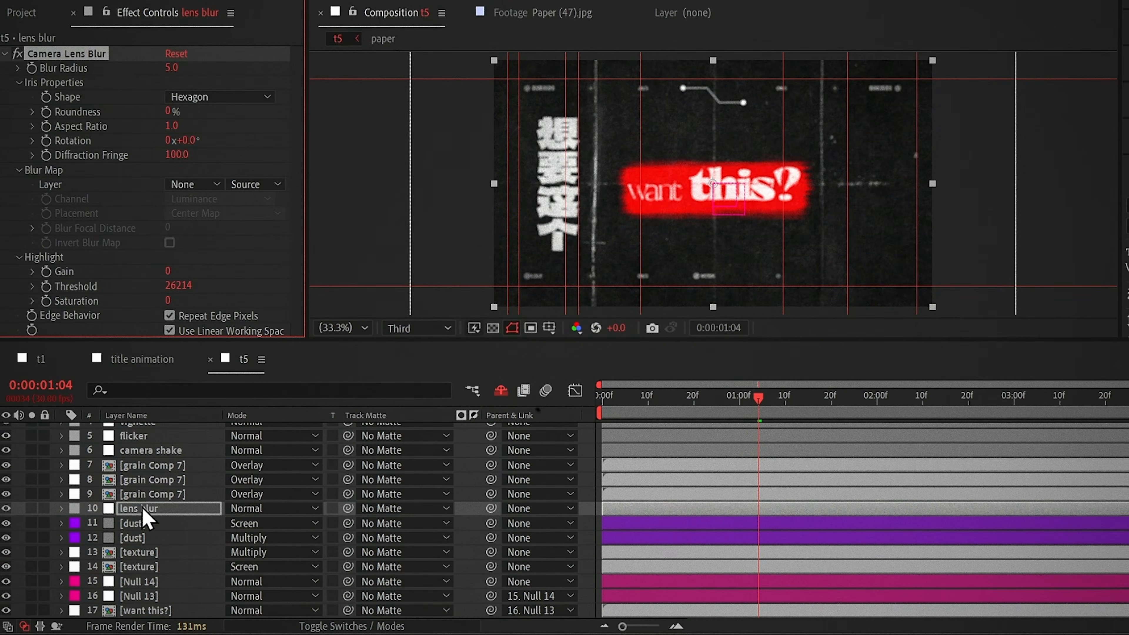
drag(171, 68, 220, 84)
Step: Locate the speed peak of Null 13's scale animation and keyframe the lens blur radius of 30 there, at frame 10
click(648, 596)
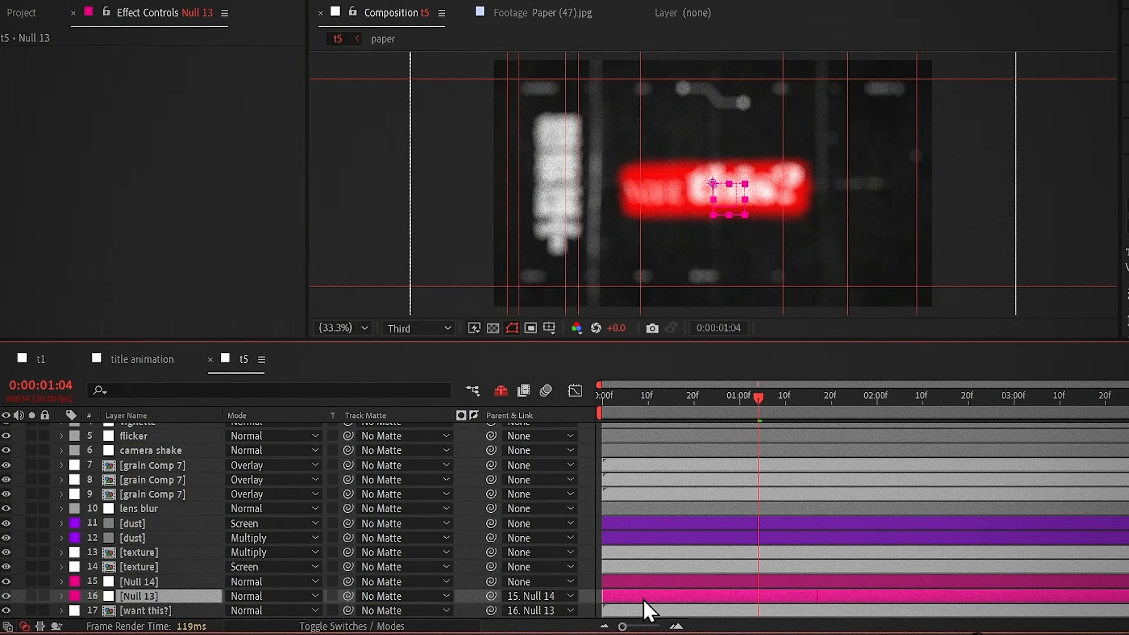
scroll(648, 596, down, 1)
key(s)
click(575, 390)
click(648, 396)
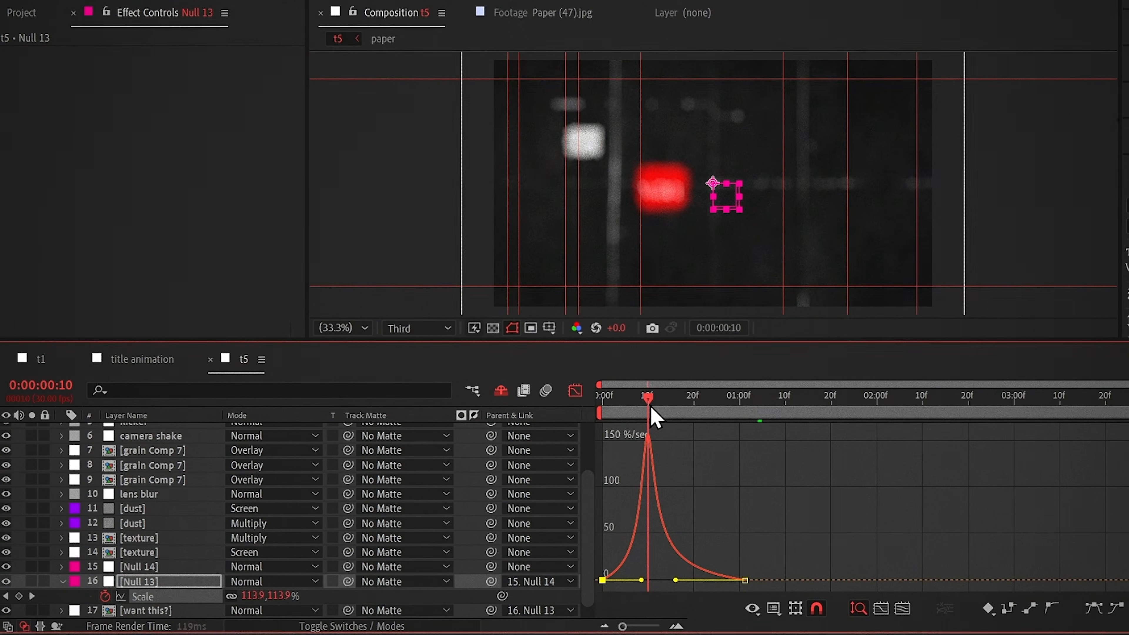
click(575, 391)
click(583, 494)
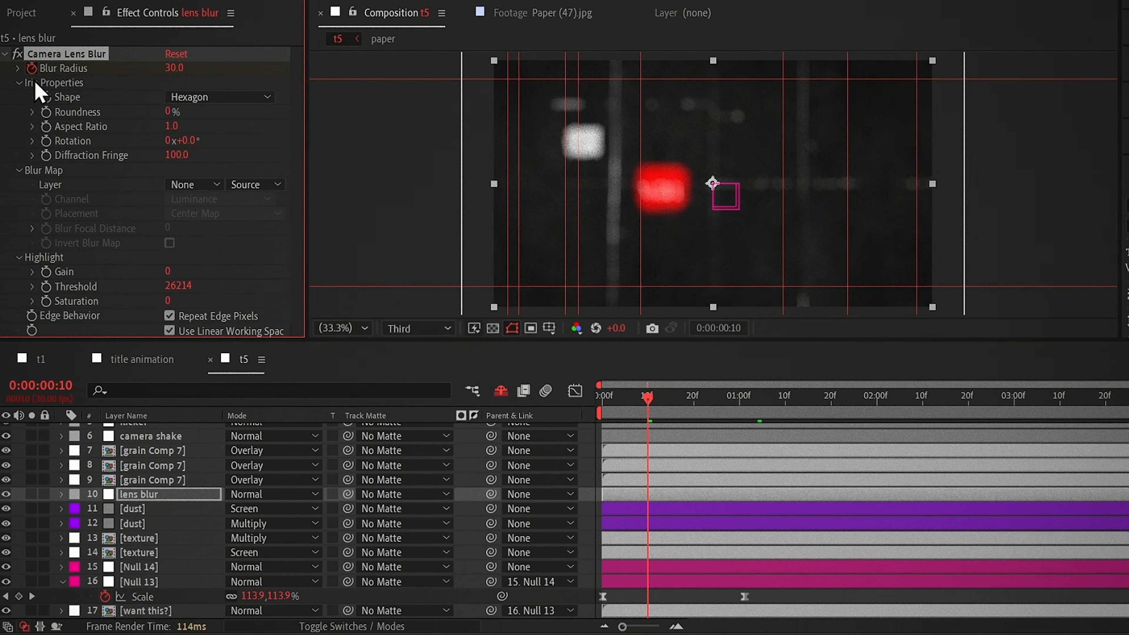
Step: Reveal the lens blur layer's keyframes and set the blur radius to 0 at frame 8
key(u)
key(Page_Up)
key(Page_Up)
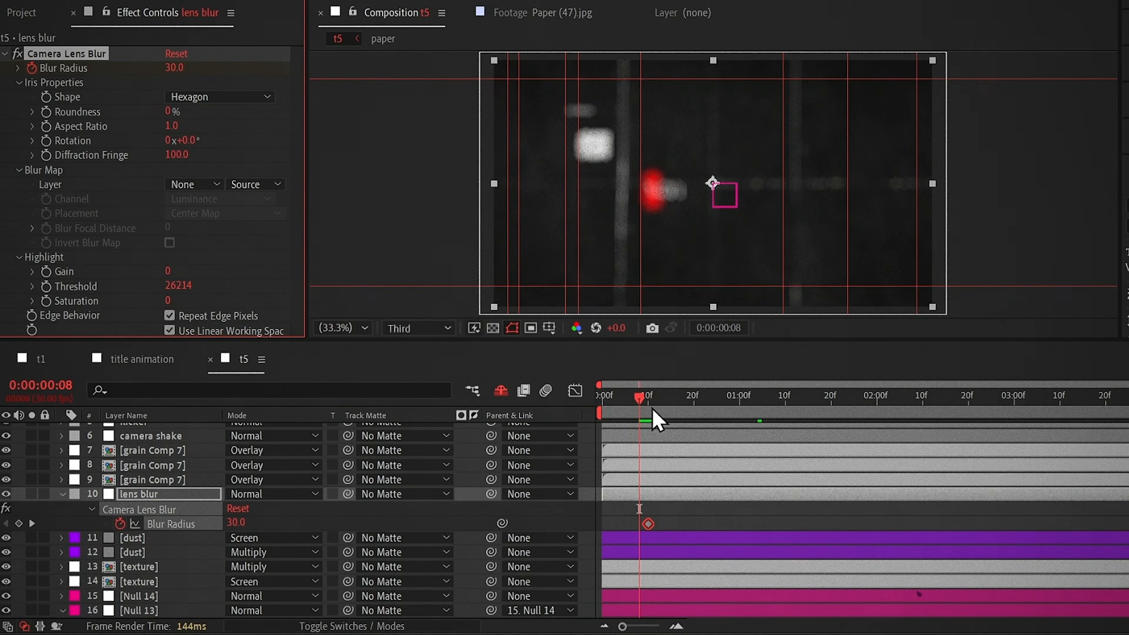
click(236, 523)
text(0)
key(Return)
Step: Add a blur radius keyframe of 12 at frame 5 on the lens blur layer
key(Page_Up)
key(Page_Up)
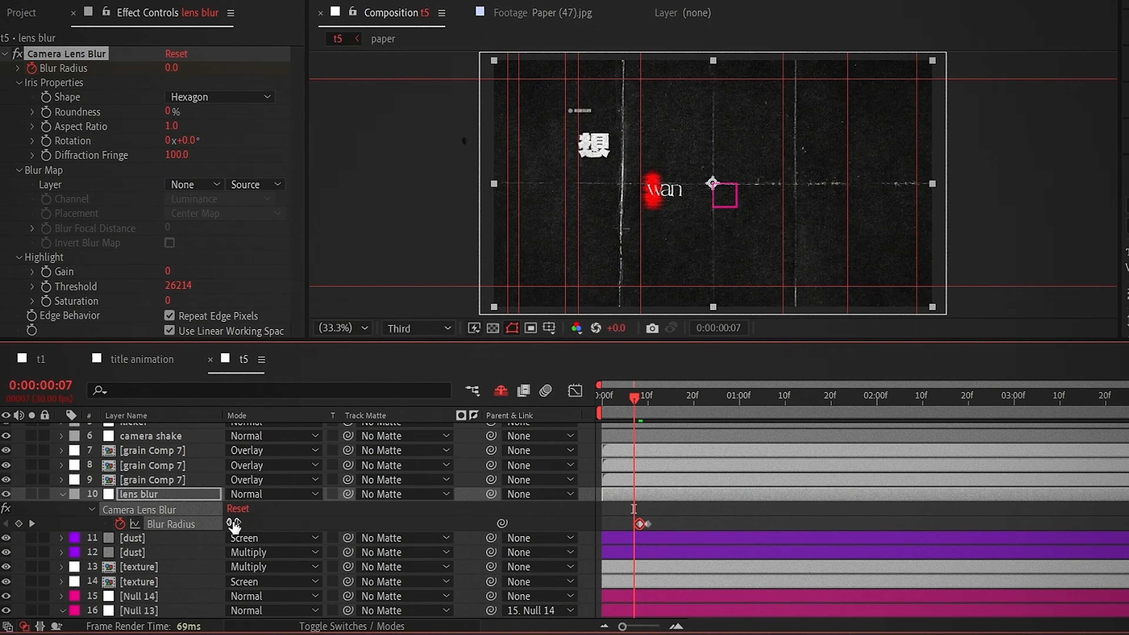
key(Page_Up)
click(232, 523)
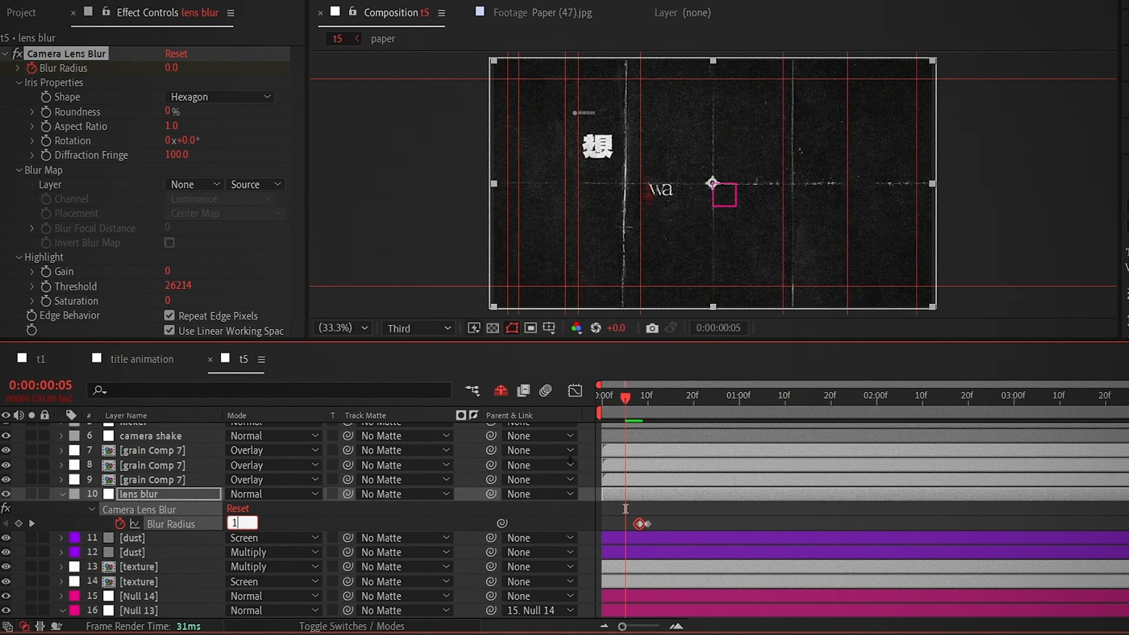
text(12)
key(Return)
Step: Set the lens blur layer's blur radius to 0 at the start of the composition
key(Home)
click(279, 537)
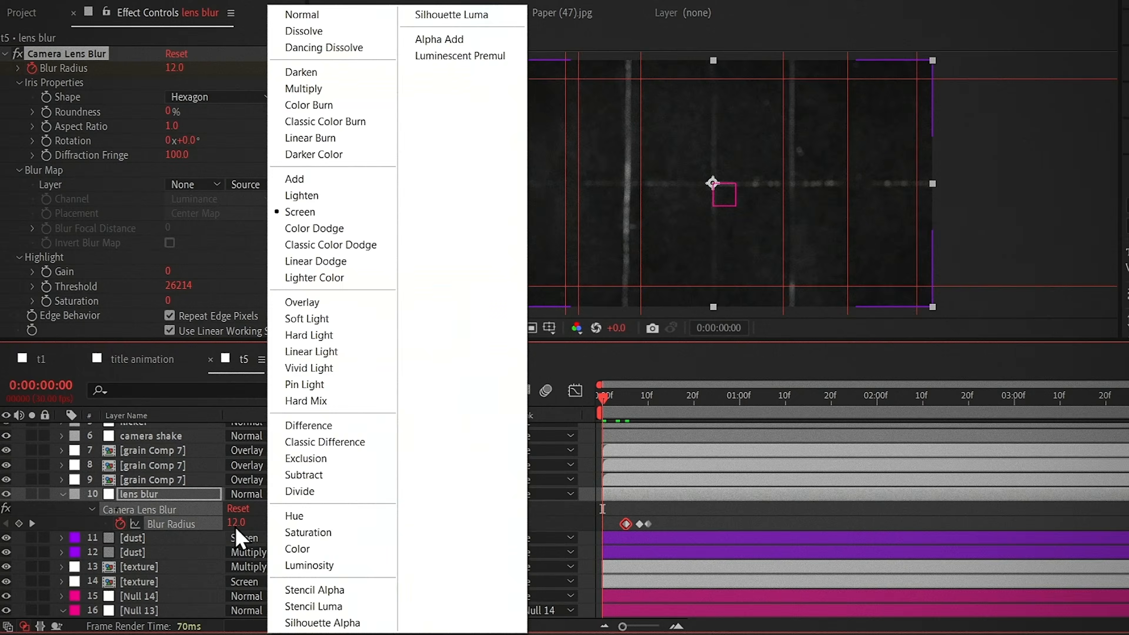
click(237, 524)
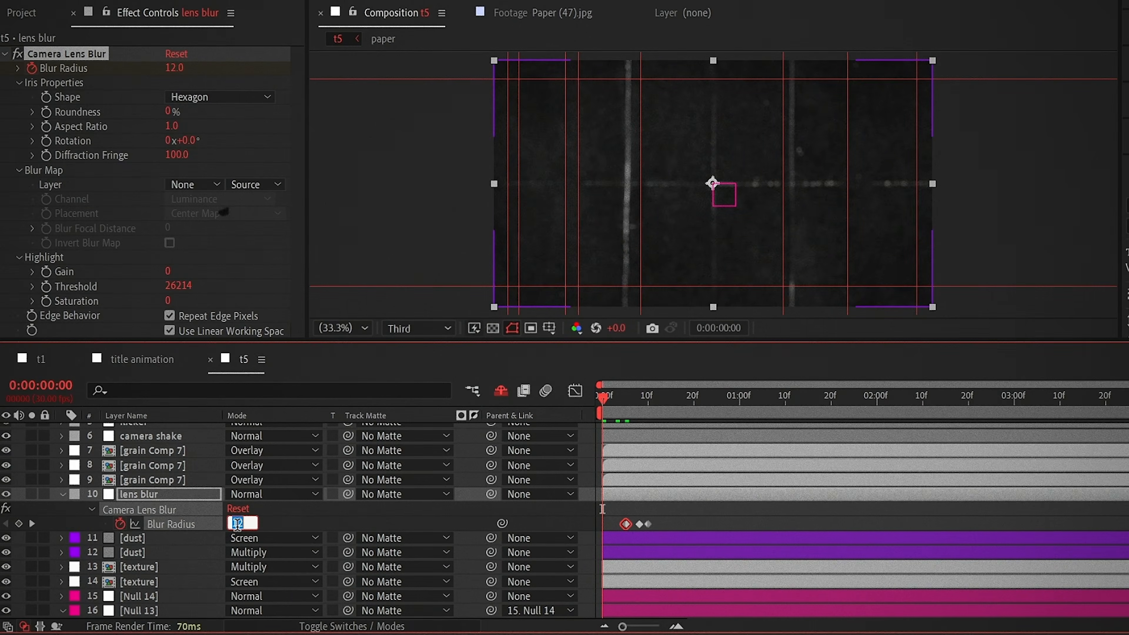
text(0)
key(Return)
Step: Bring the lens blur radius back to 0 at frame 14, after the frame 10 keyframe
click(647, 403)
key(Page_Down)
key(Page_Down)
key(Page_Down)
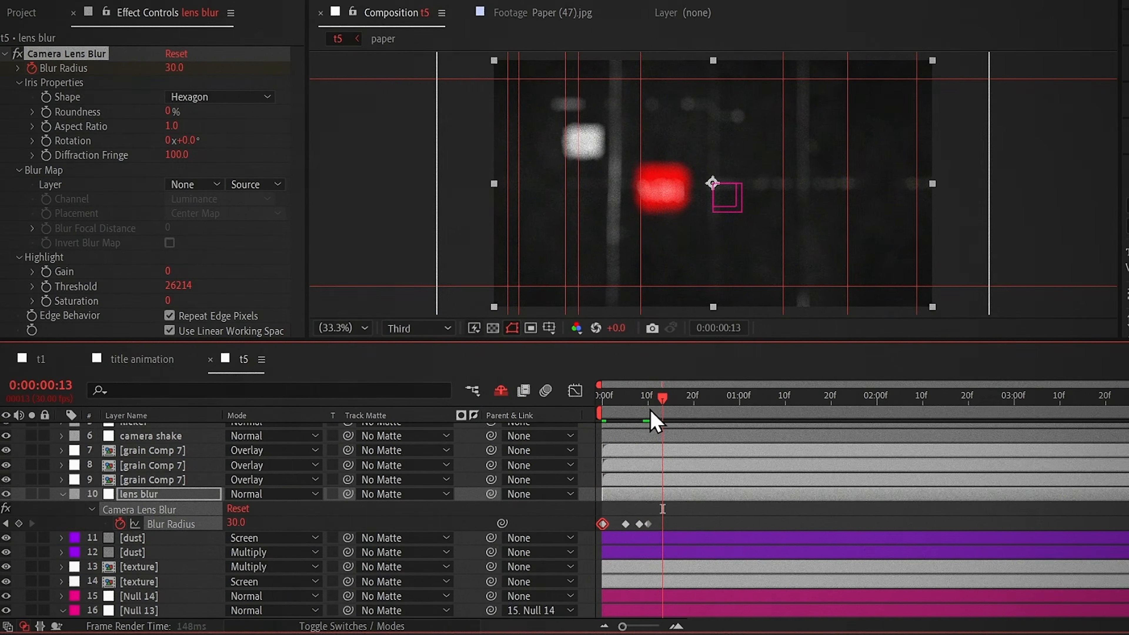
key(Page_Down)
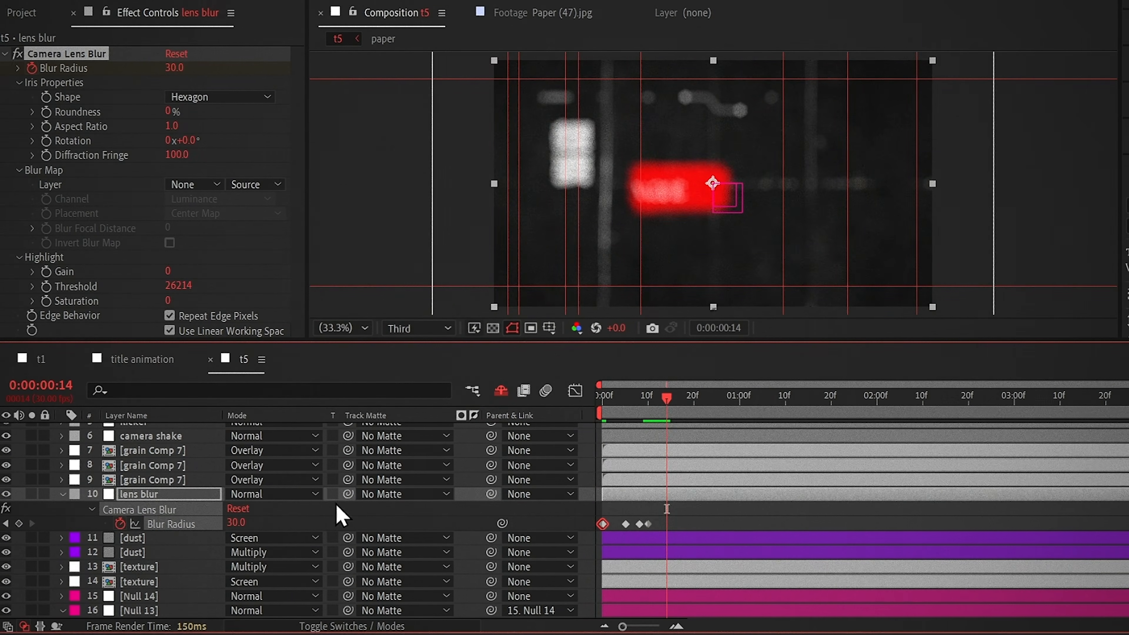
click(242, 524)
text(0)
click(575, 502)
Step: Play back the title animation from the beginning to check the blur and texture effects
drag(667, 403, 625, 411)
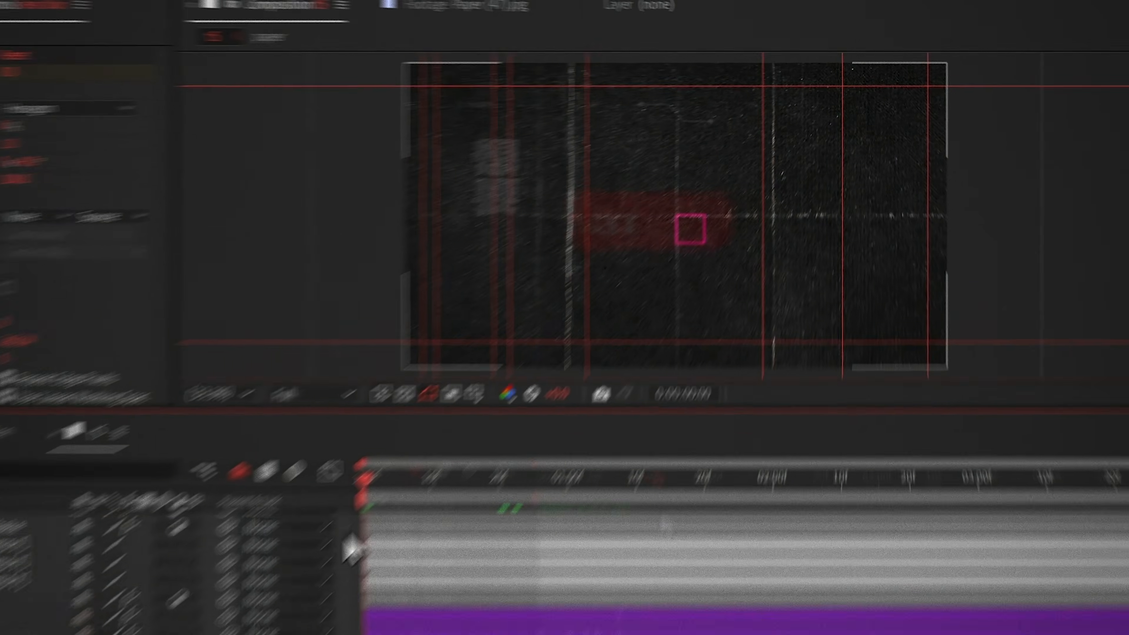
key(space)
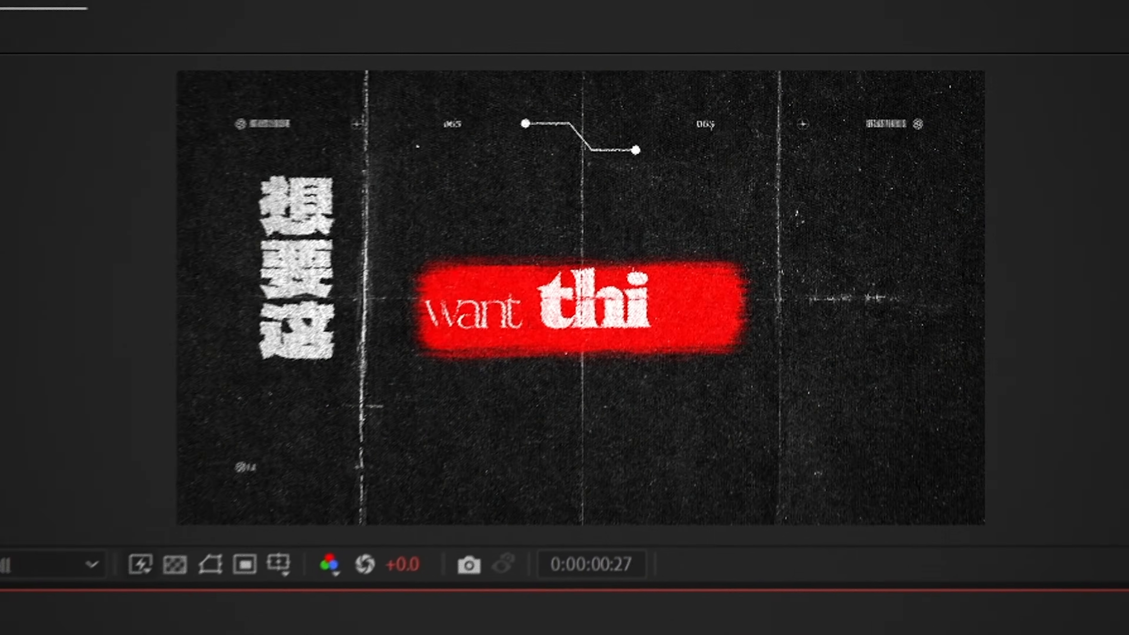